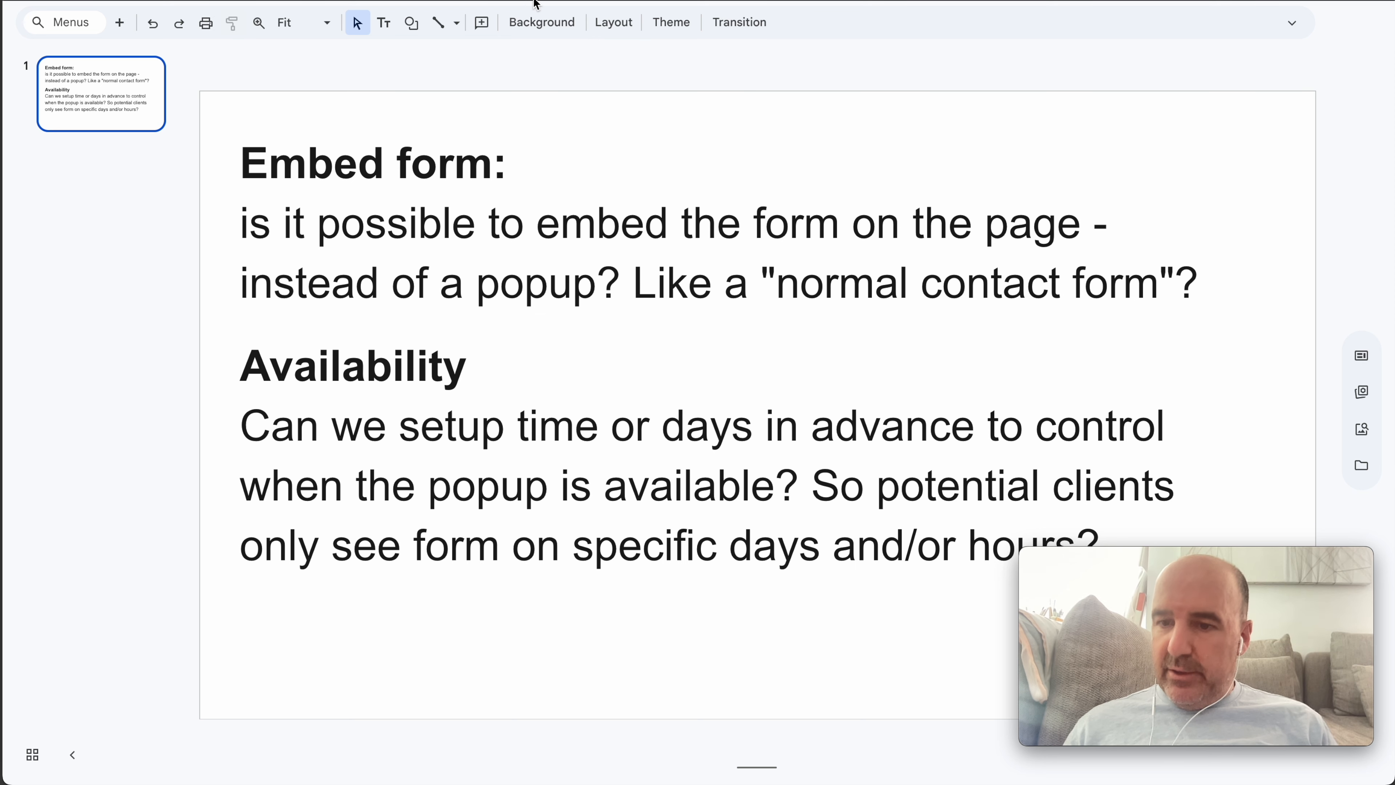
Highlight the Embed form heading and its question on the client slide
triple_click(504, 228)
left_click(520, 248)
double_click(409, 165)
left_click_drag(410, 165, 367, 178)
left_click(374, 223)
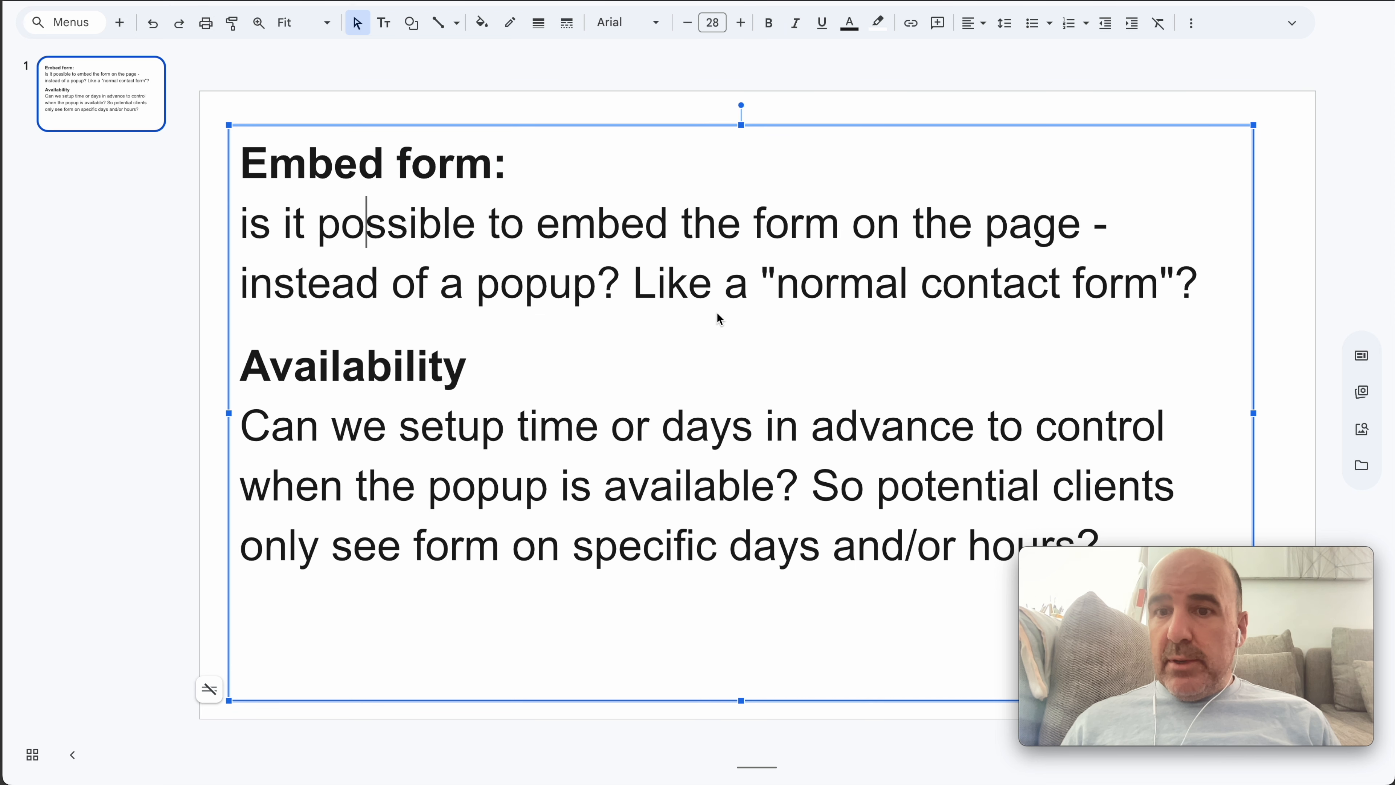
Highlight 'normal contact form' in the question, then move on to the ToChat widget editor
left_click_drag(840, 283, 1084, 292)
left_click(1042, 167)
left_click(1064, 66)
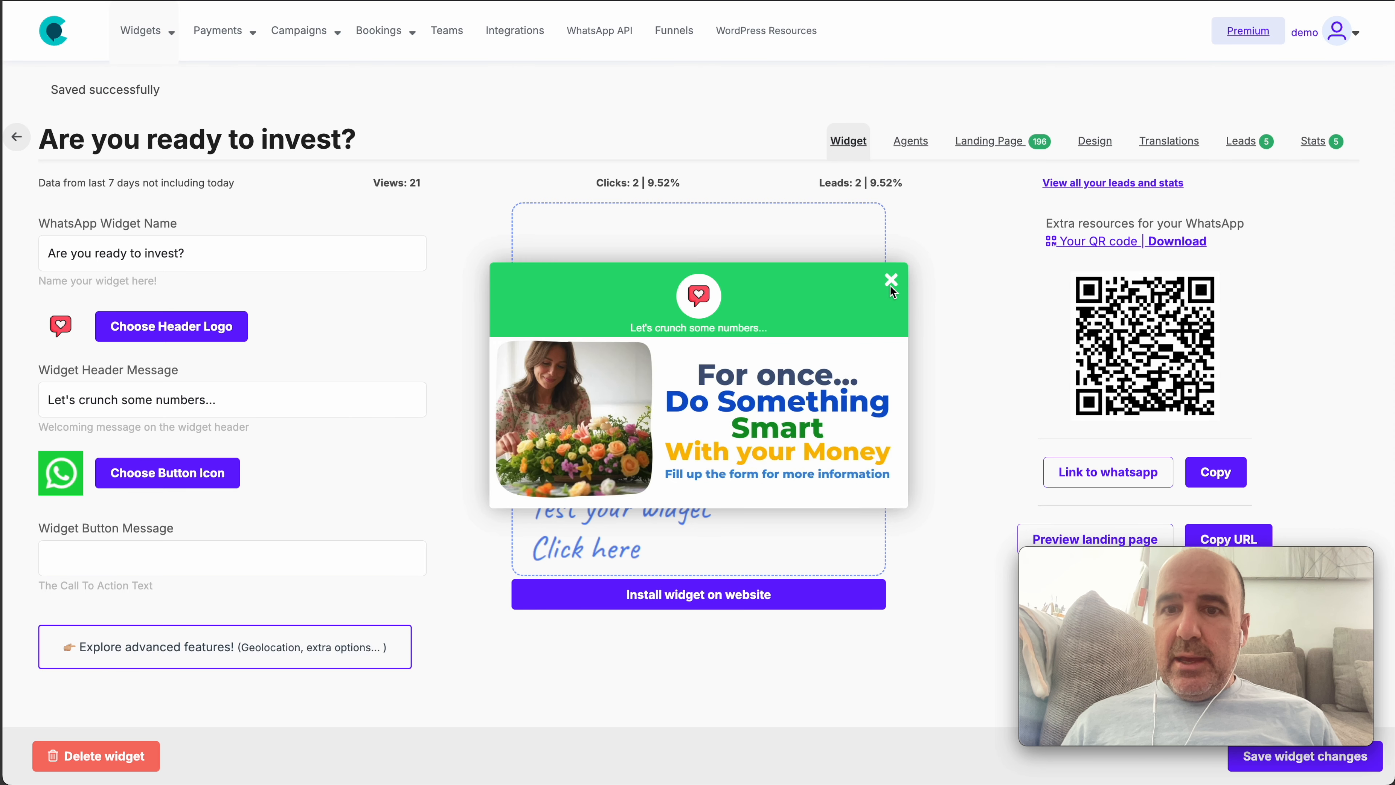
left_click(890, 276)
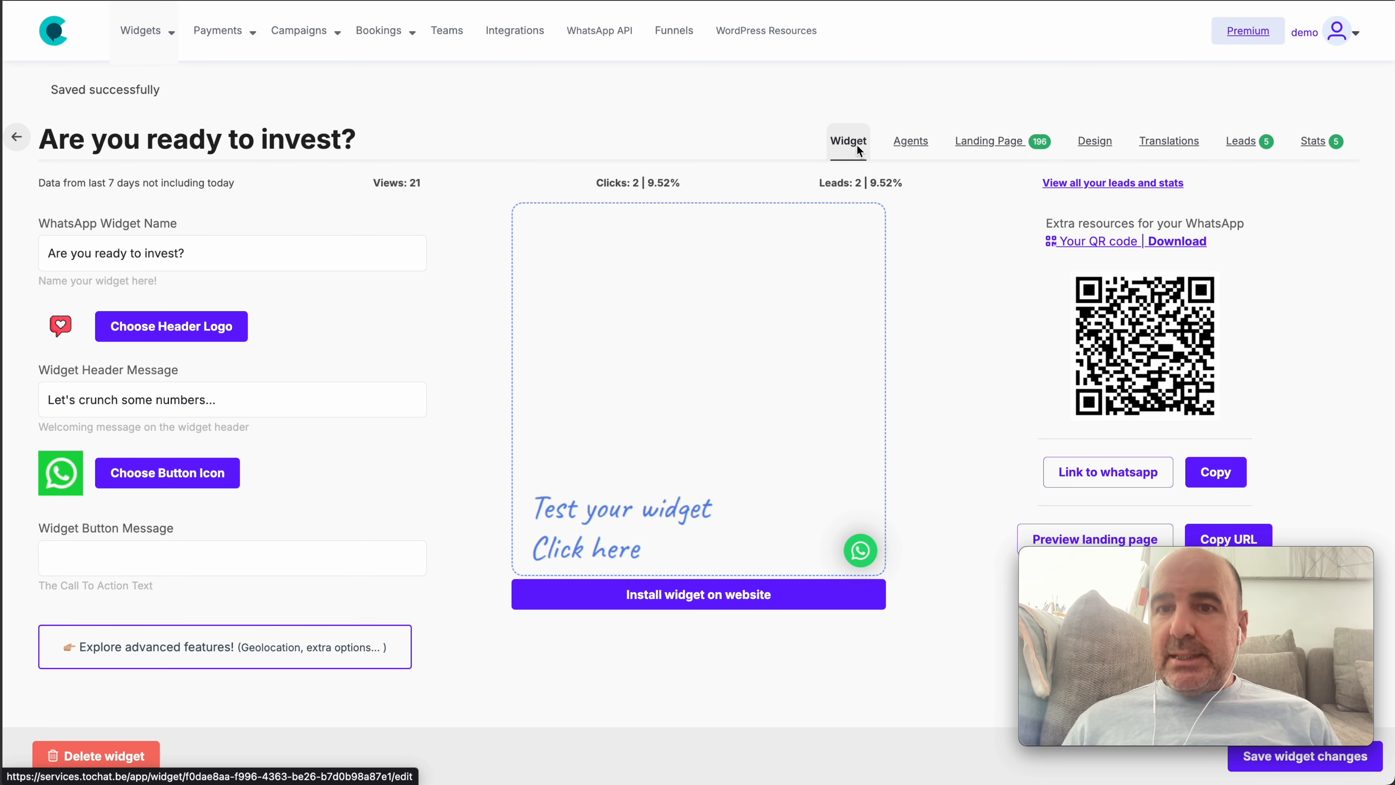
Edit the WhatsApp agent from the Agents list and enlarge the embed-code box to show the whole script
left_click(918, 143)
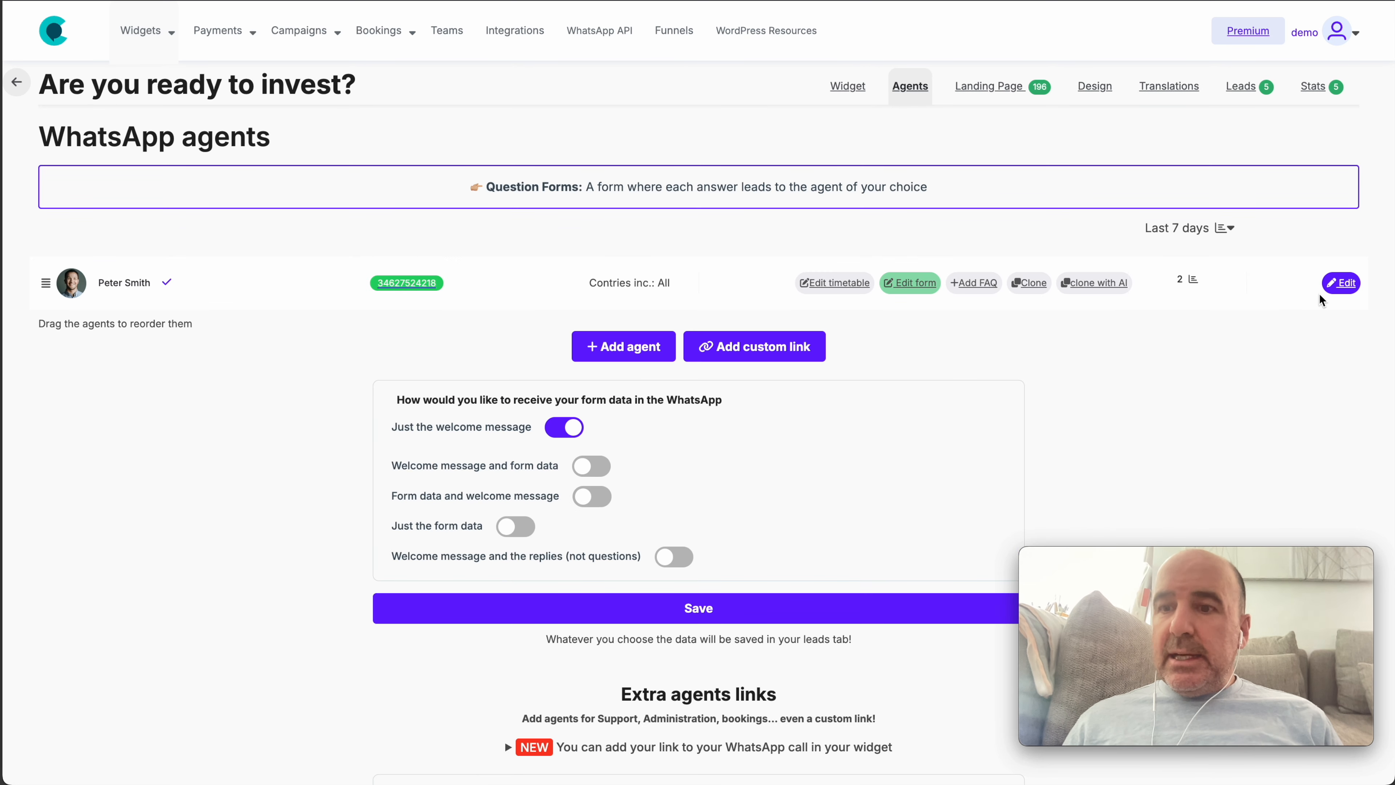
left_click(1341, 283)
scroll(1213, 358, "down", 3)
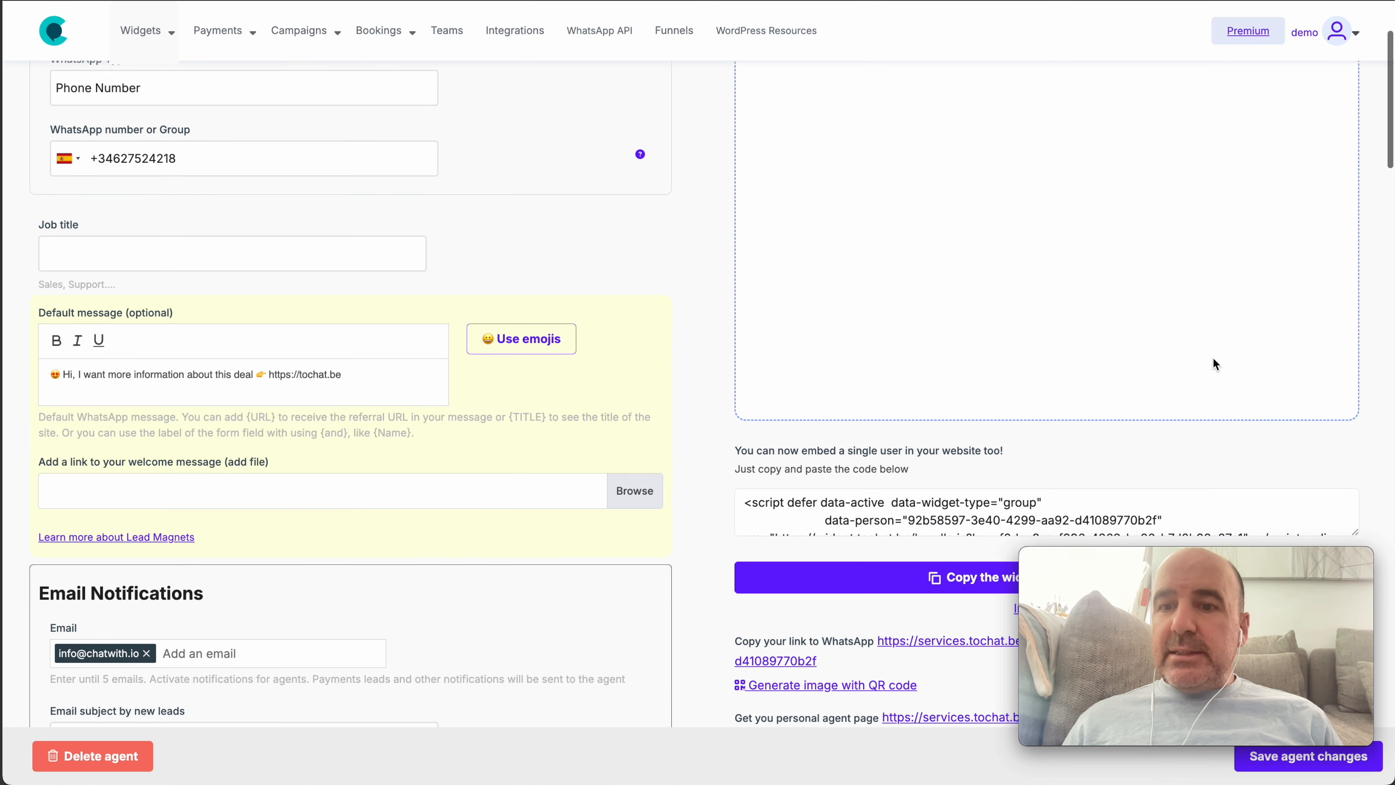
scroll(1213, 358, "down", 4)
left_click_drag(1356, 315, 1356, 401)
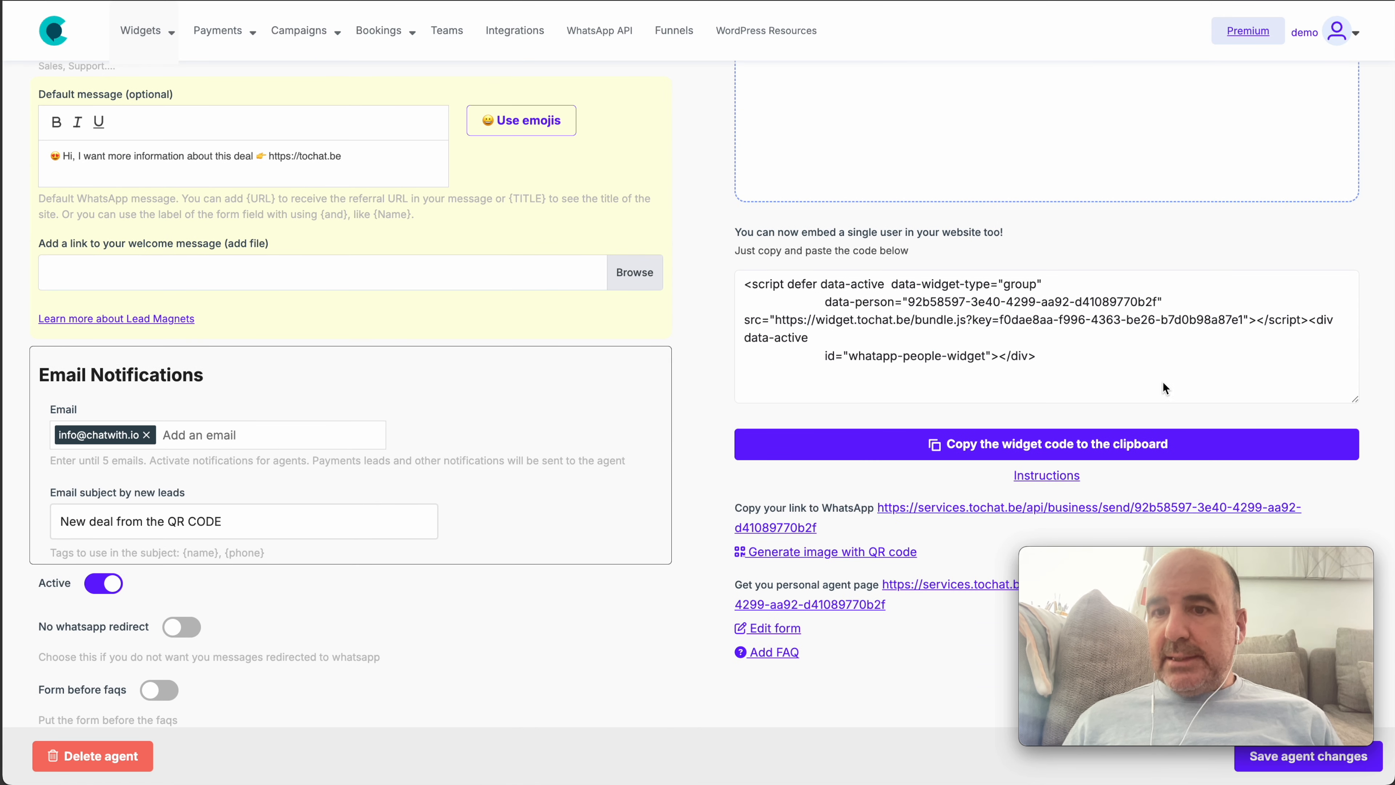
left_click_drag(1063, 362, 1096, 371)
left_click(820, 294)
left_click(1013, 373)
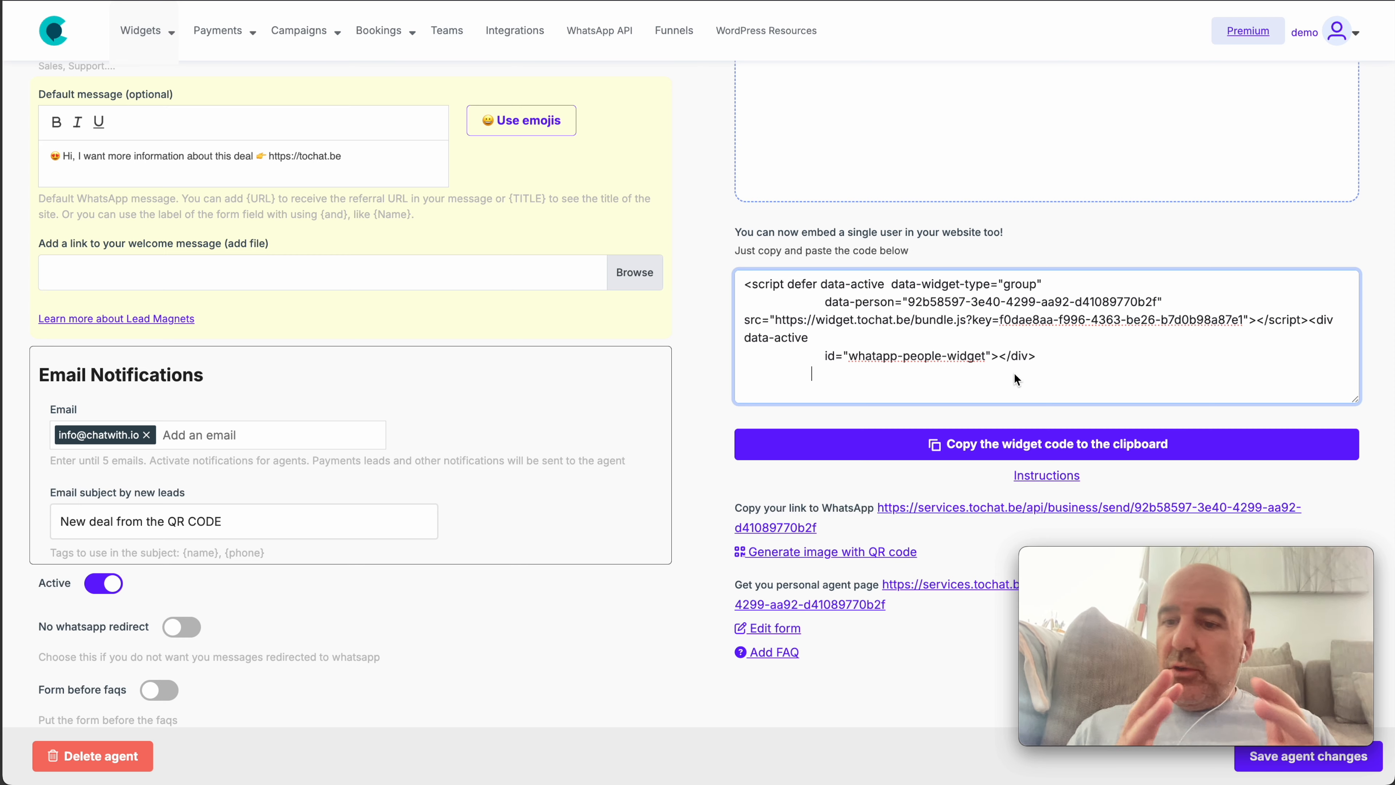
In the agent's timetable, set Sunday's Available until hour to 14:00 and save the agent
scroll(619, 446, "down", 5)
scroll(619, 447, "down", 20)
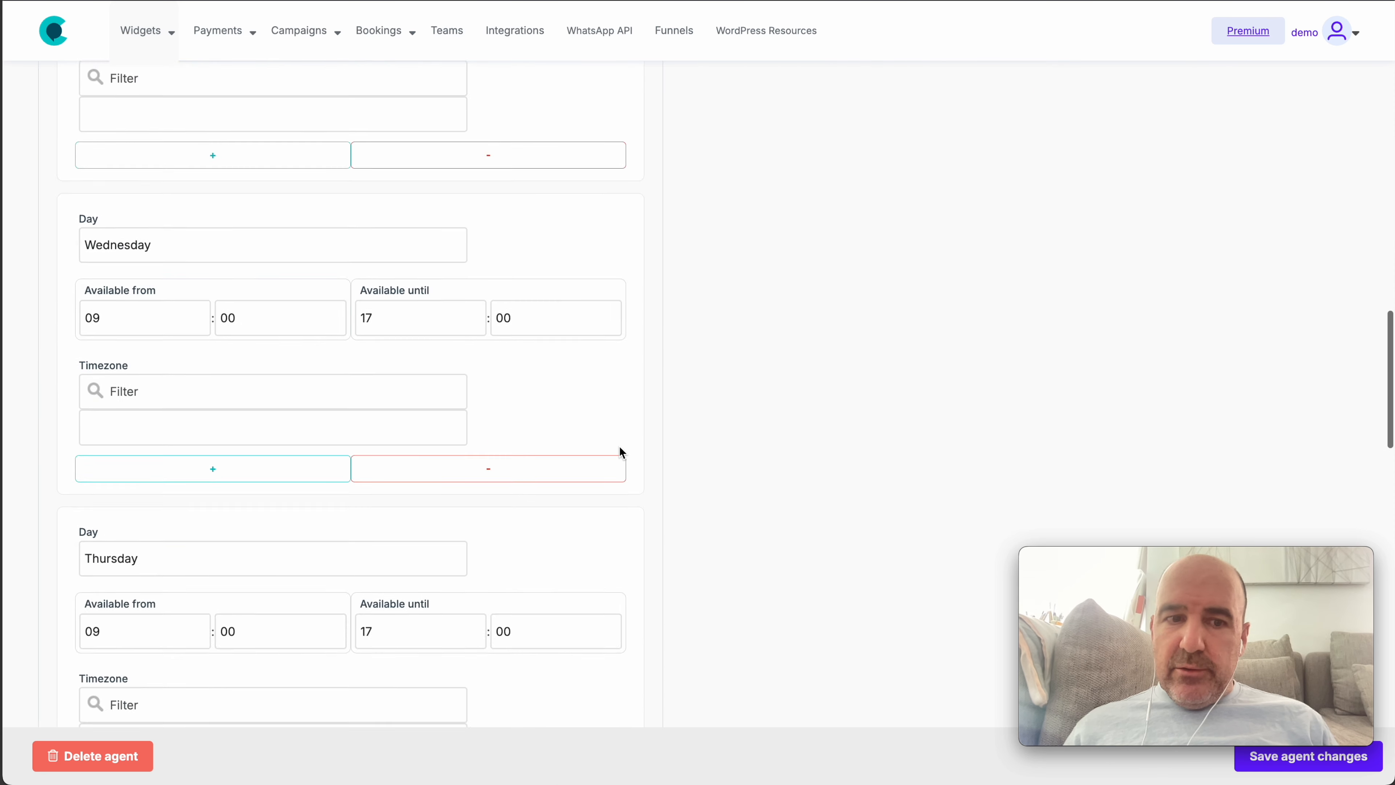
scroll(619, 446, "down", 3)
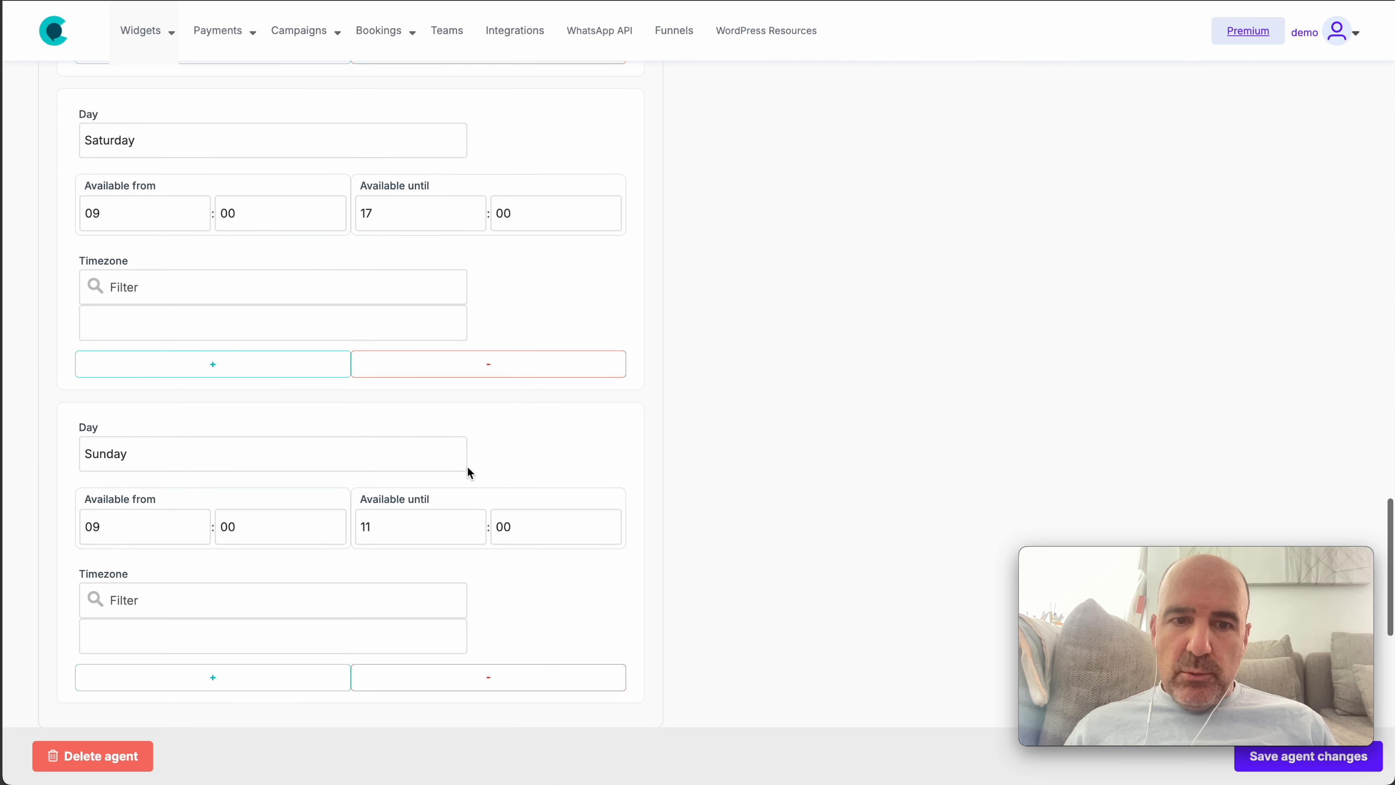
left_click(416, 532)
left_click(422, 584)
left_click(1354, 754)
scroll(865, 488, "down", 2)
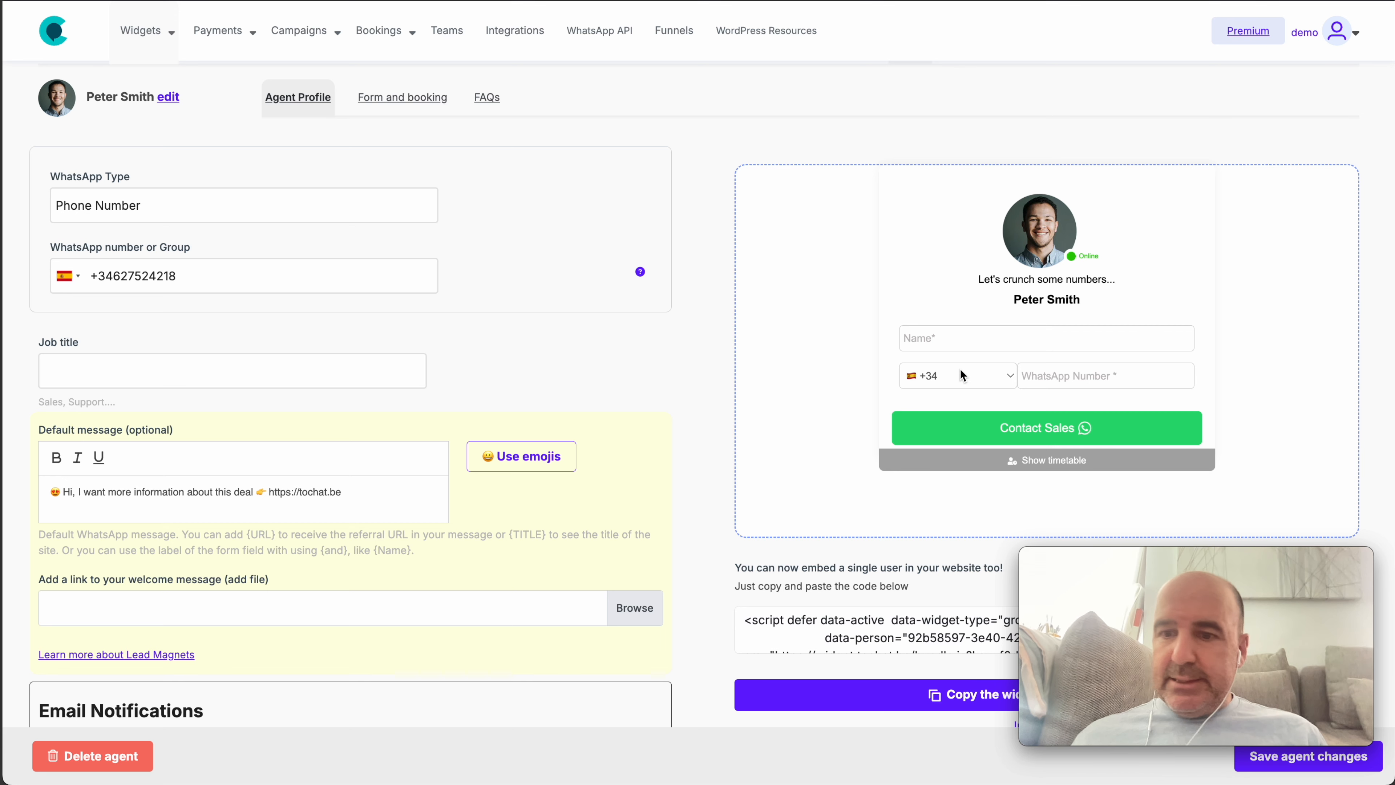
Enlarge the embed-code box and select the entire single-user embed script
scroll(972, 487, "down", 4)
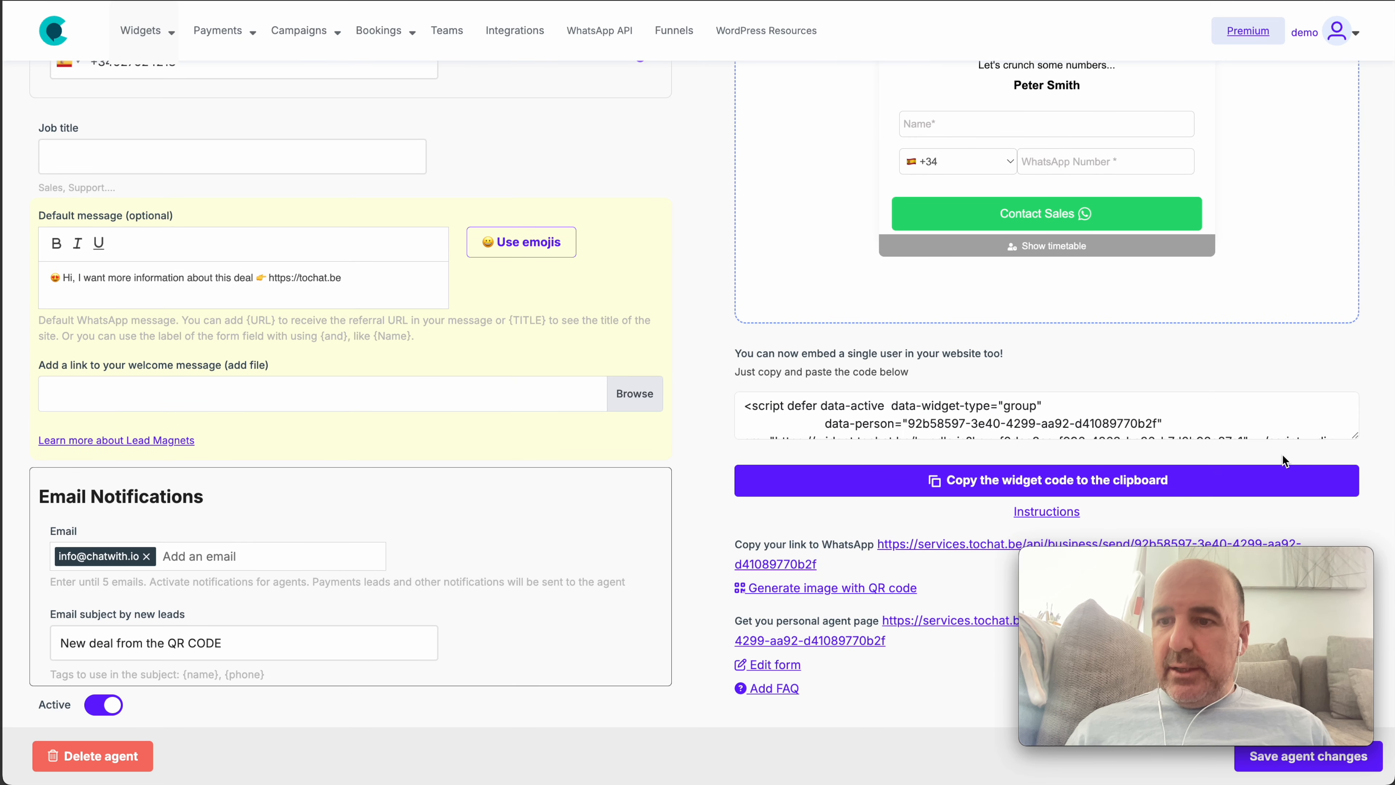
left_click_drag(1356, 434, 1355, 481)
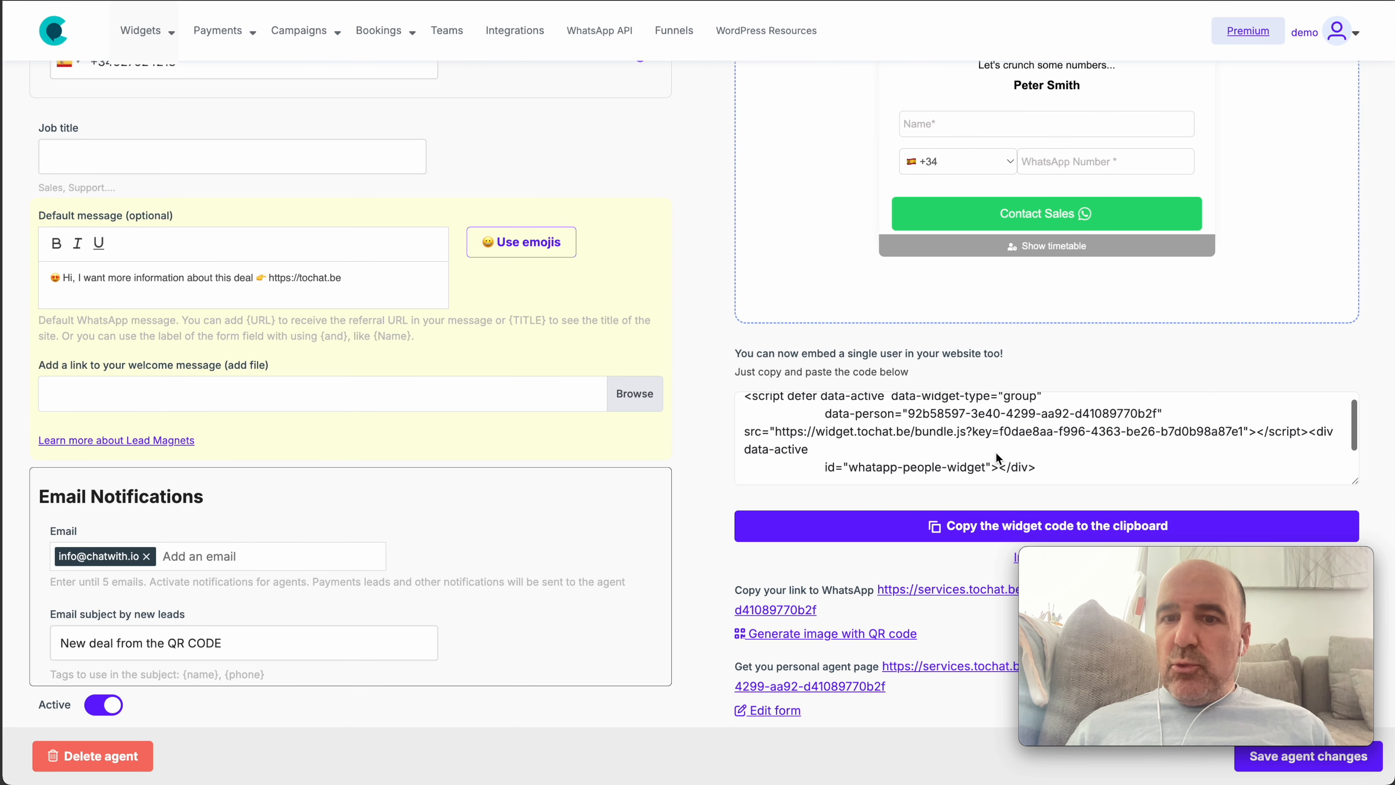
left_click_drag(1065, 459, 715, 395)
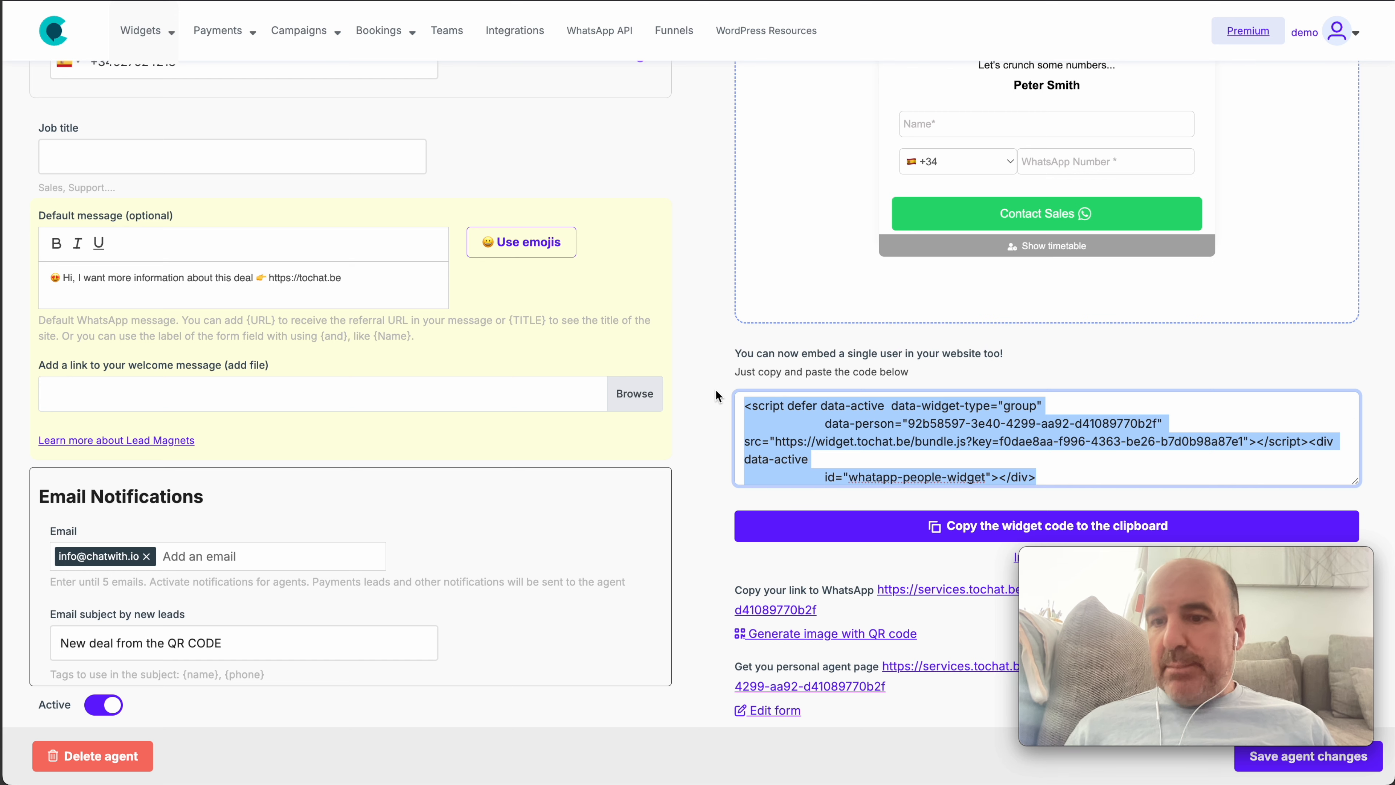
scroll(832, 422, "down", 1)
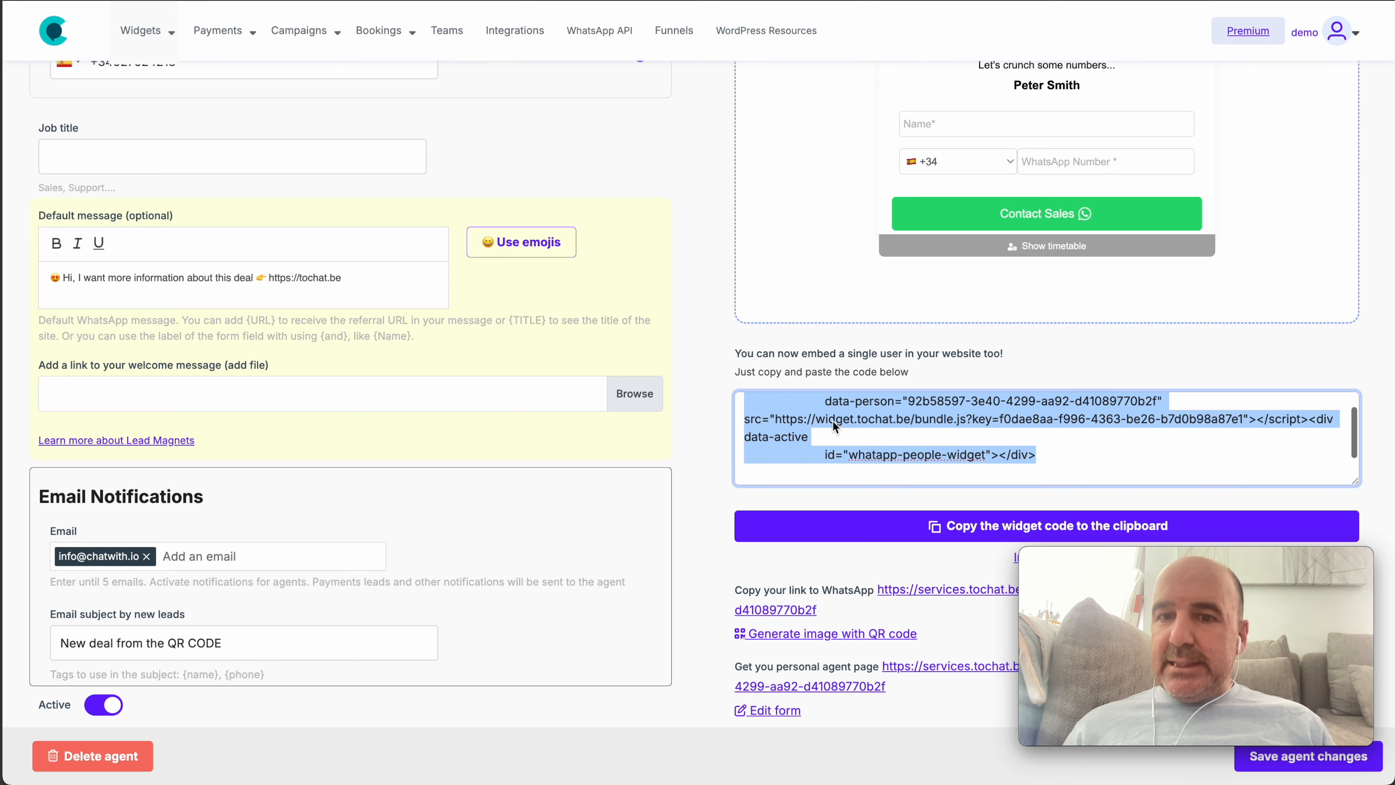
left_click_drag(1048, 440, 715, 379)
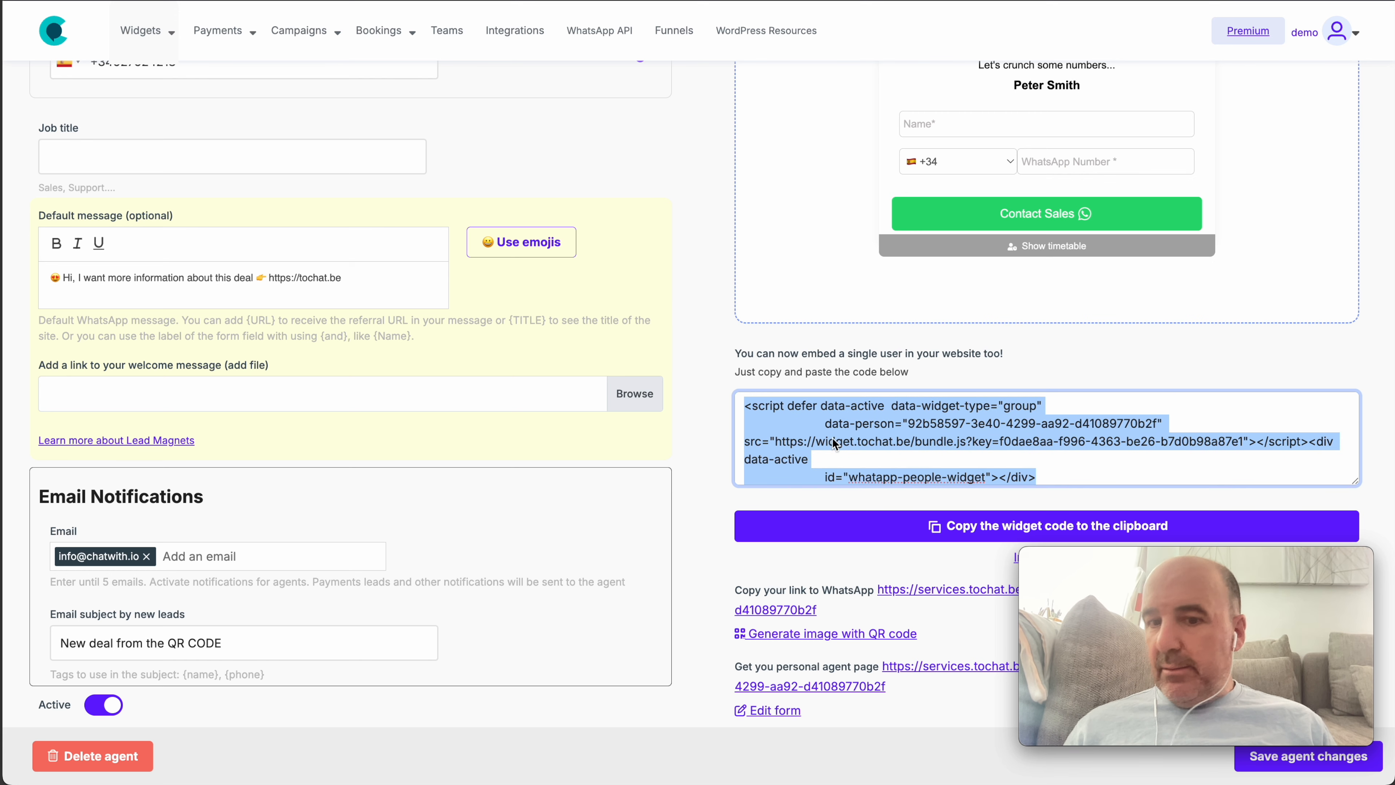
Select the agent's WhatsApp link URL and the personal agent page address
scroll(837, 442, "down", 5)
left_click_drag(853, 420, 877, 404)
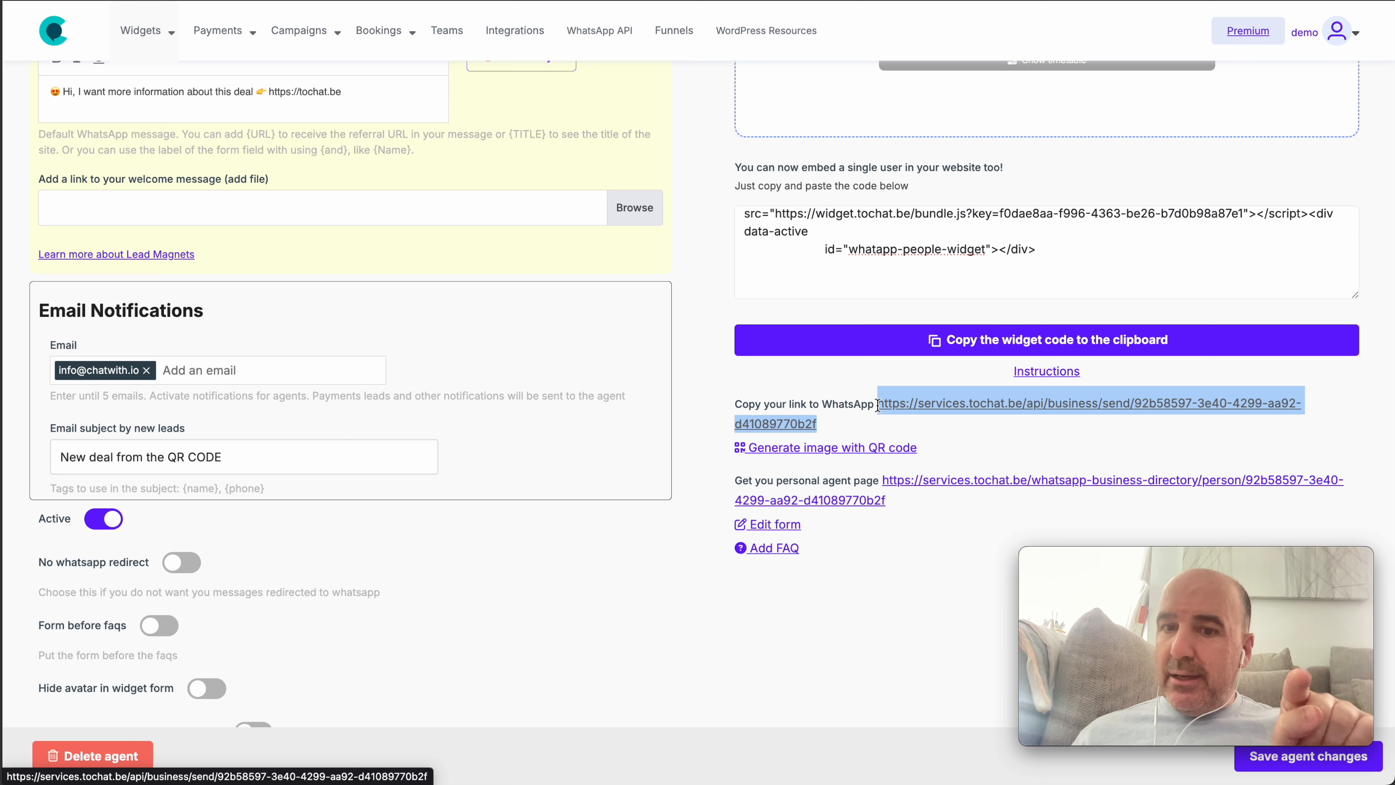
left_click_drag(886, 501, 884, 480)
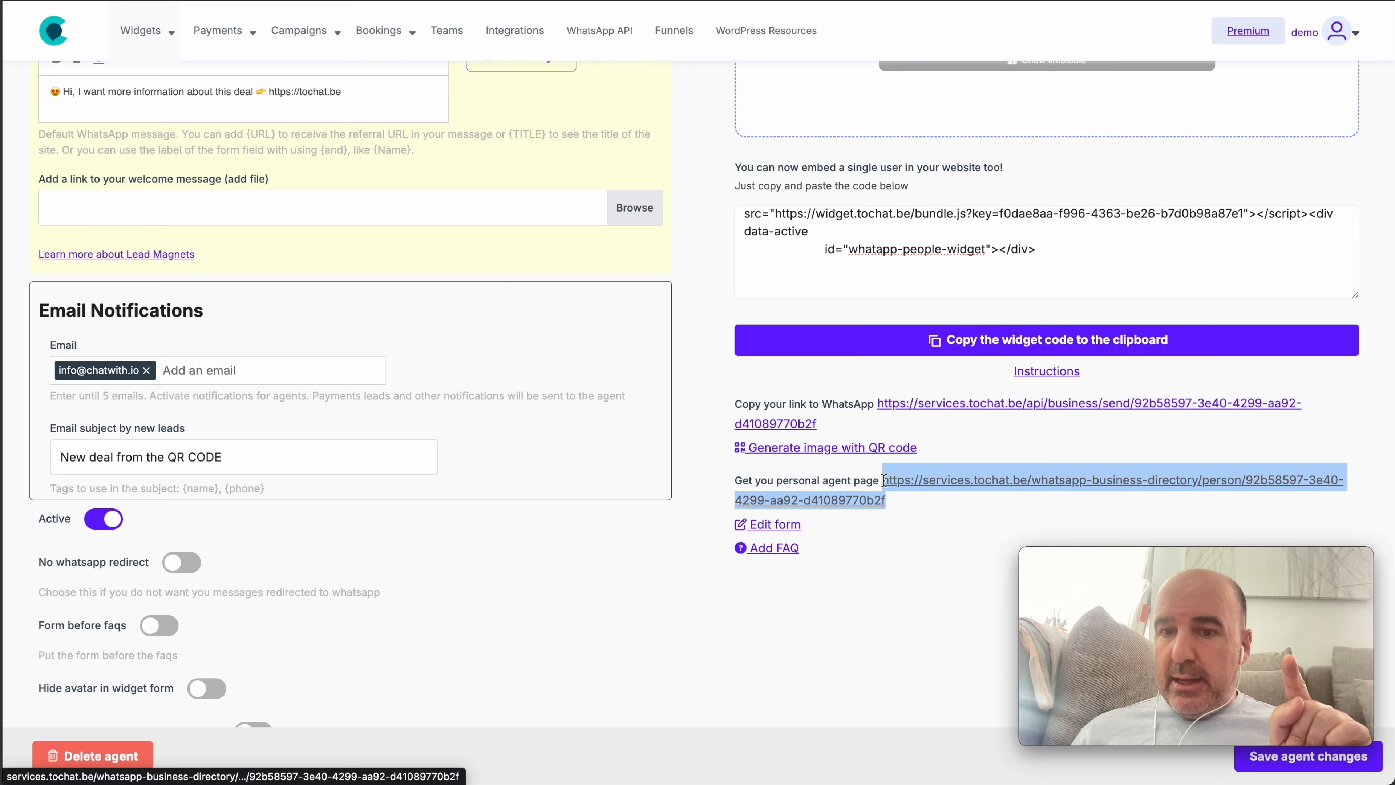
left_click(920, 510)
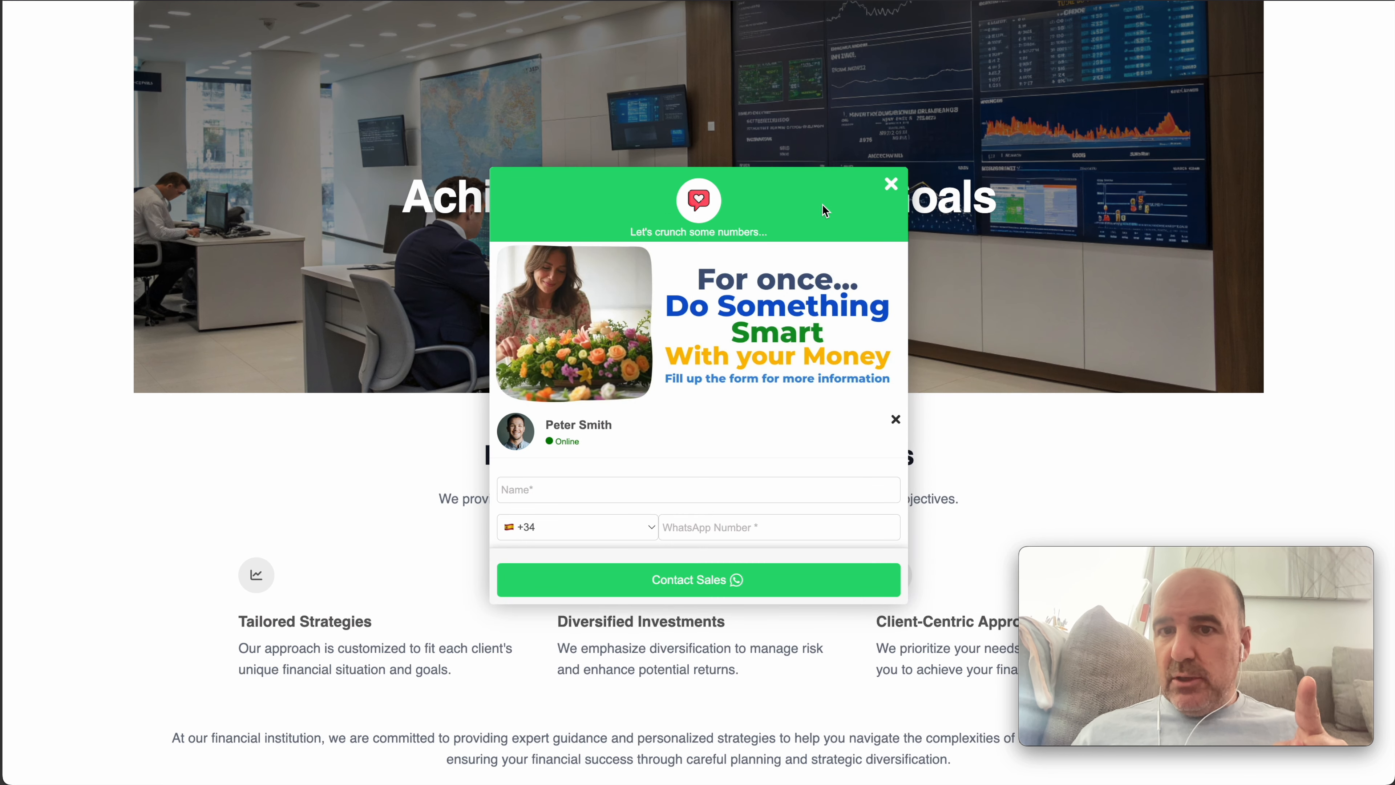
left_click(890, 185)
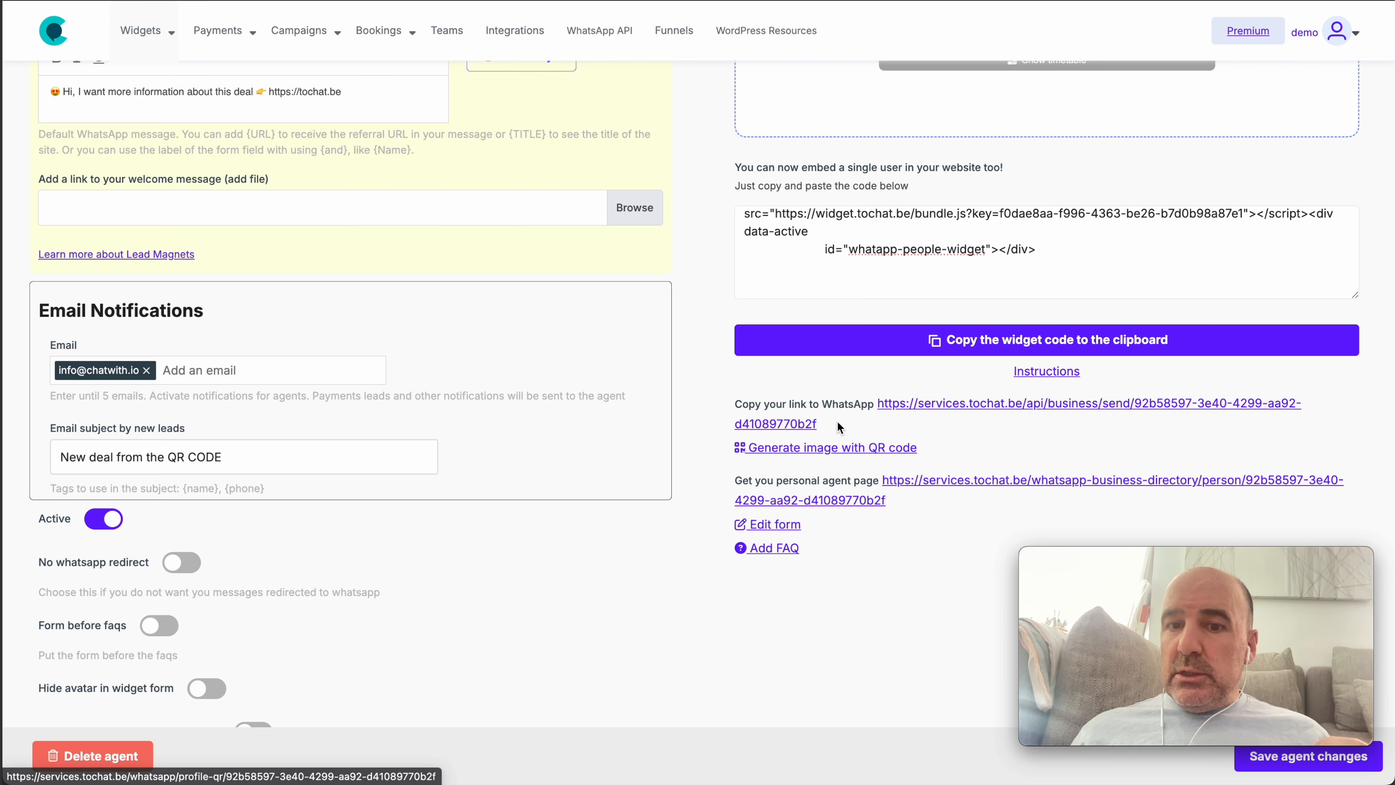
left_click_drag(817, 424, 879, 409)
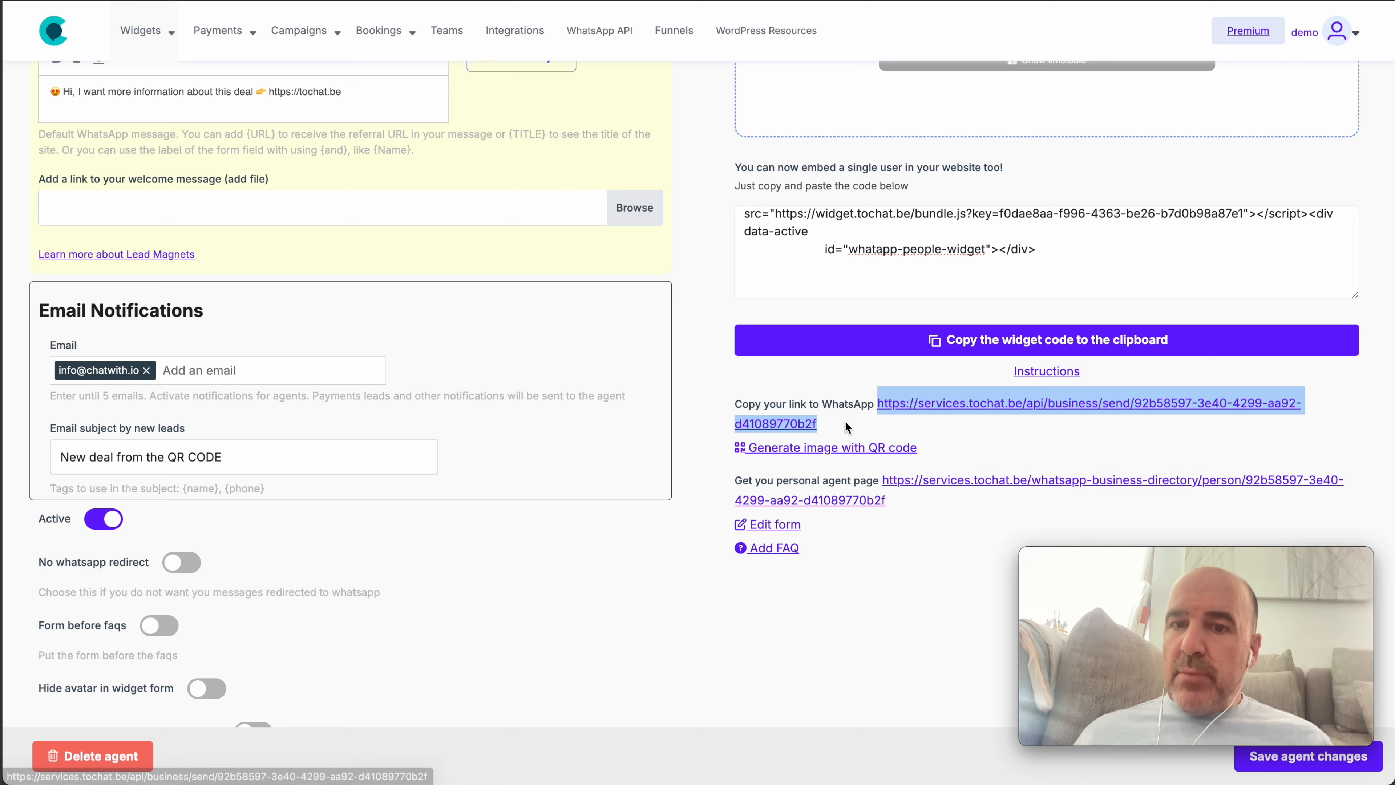
left_click_drag(844, 421, 878, 410)
left_click(899, 429)
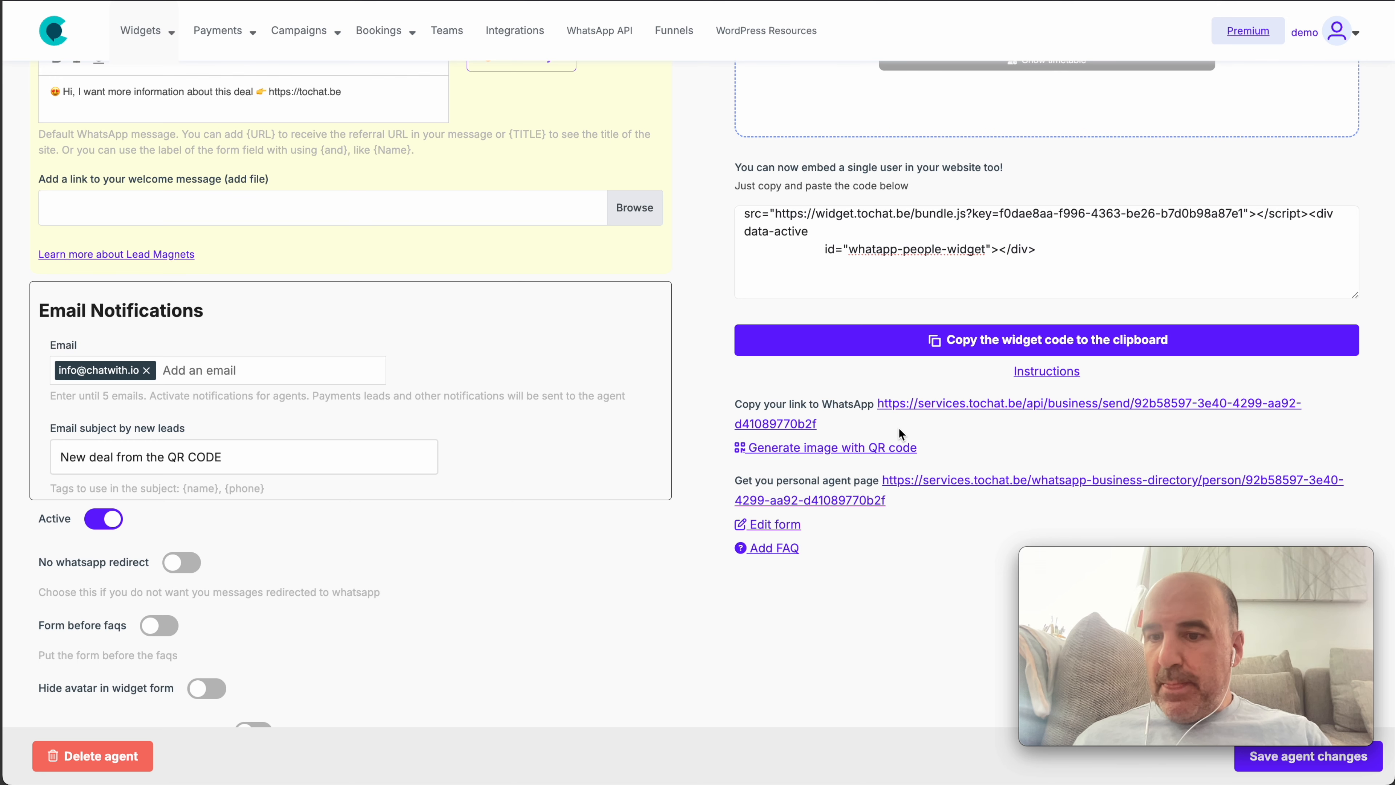
scroll(899, 428, "up", 9)
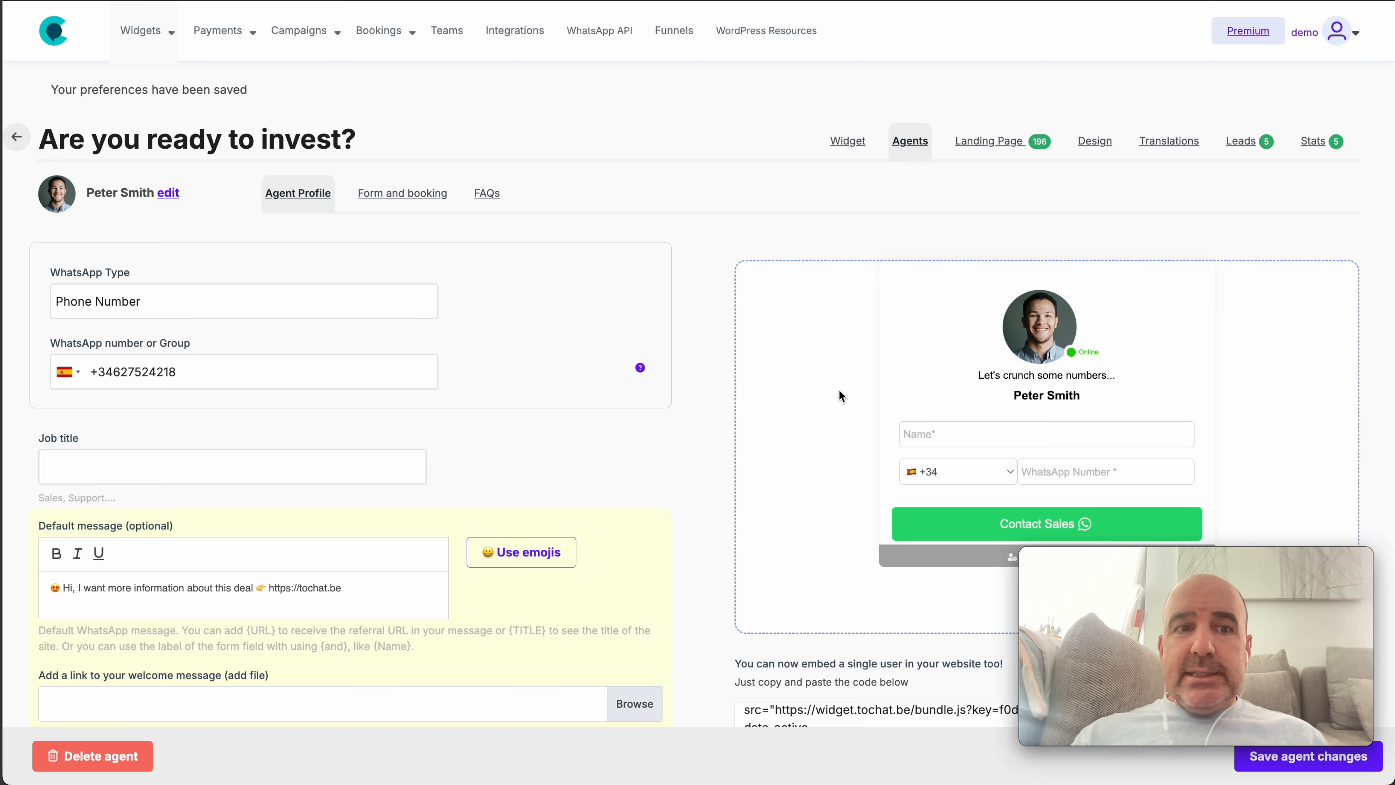
left_click(910, 141)
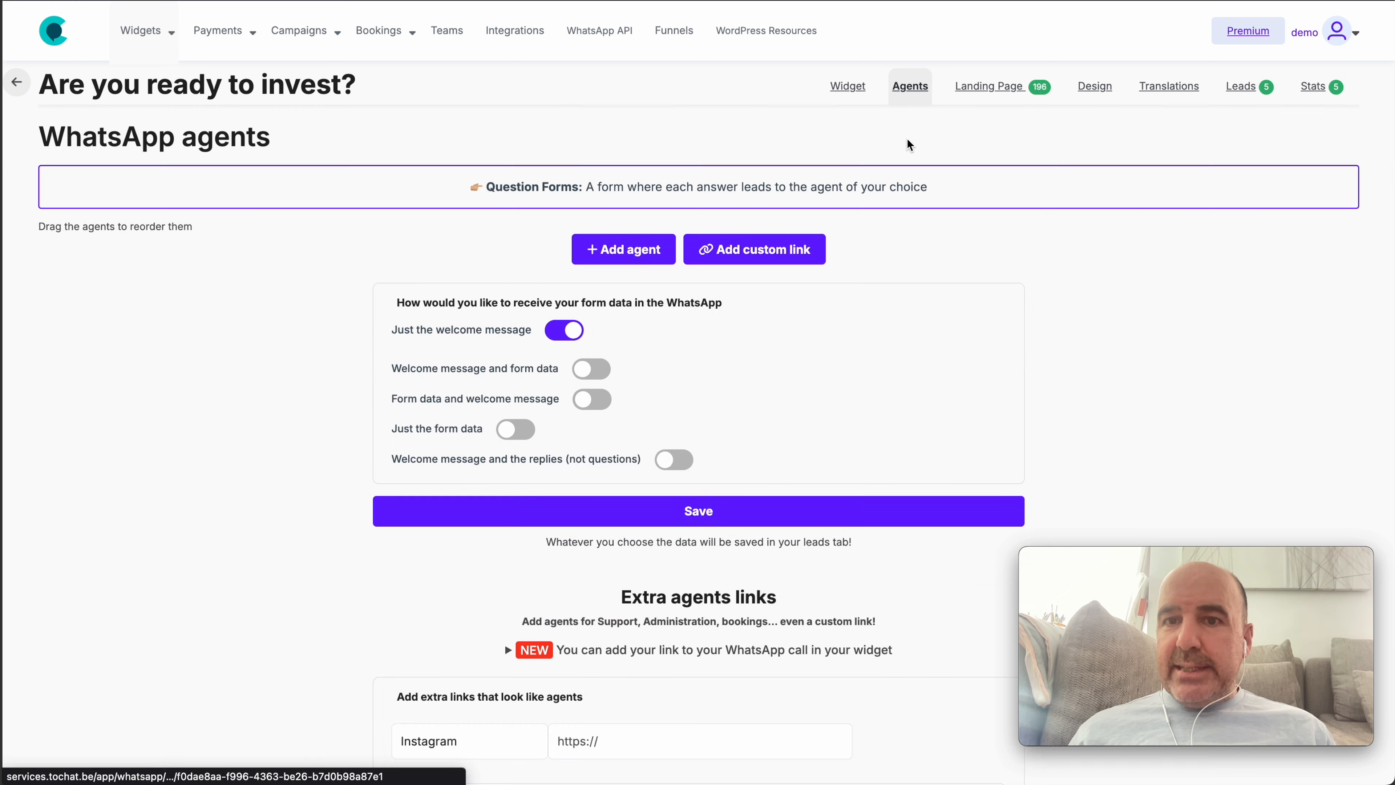
left_click(1341, 282)
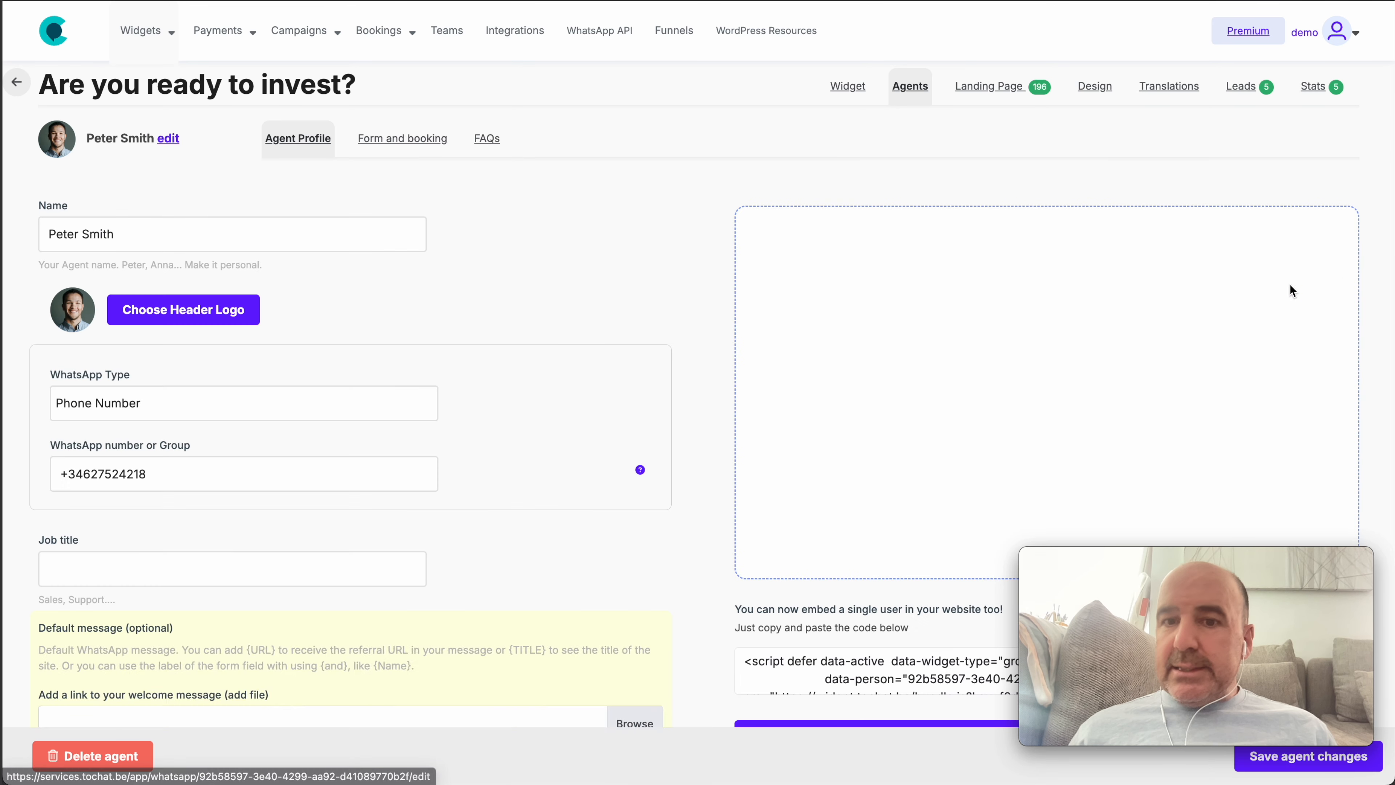
scroll(987, 358, "down", 9)
scroll(910, 380, "down", 6)
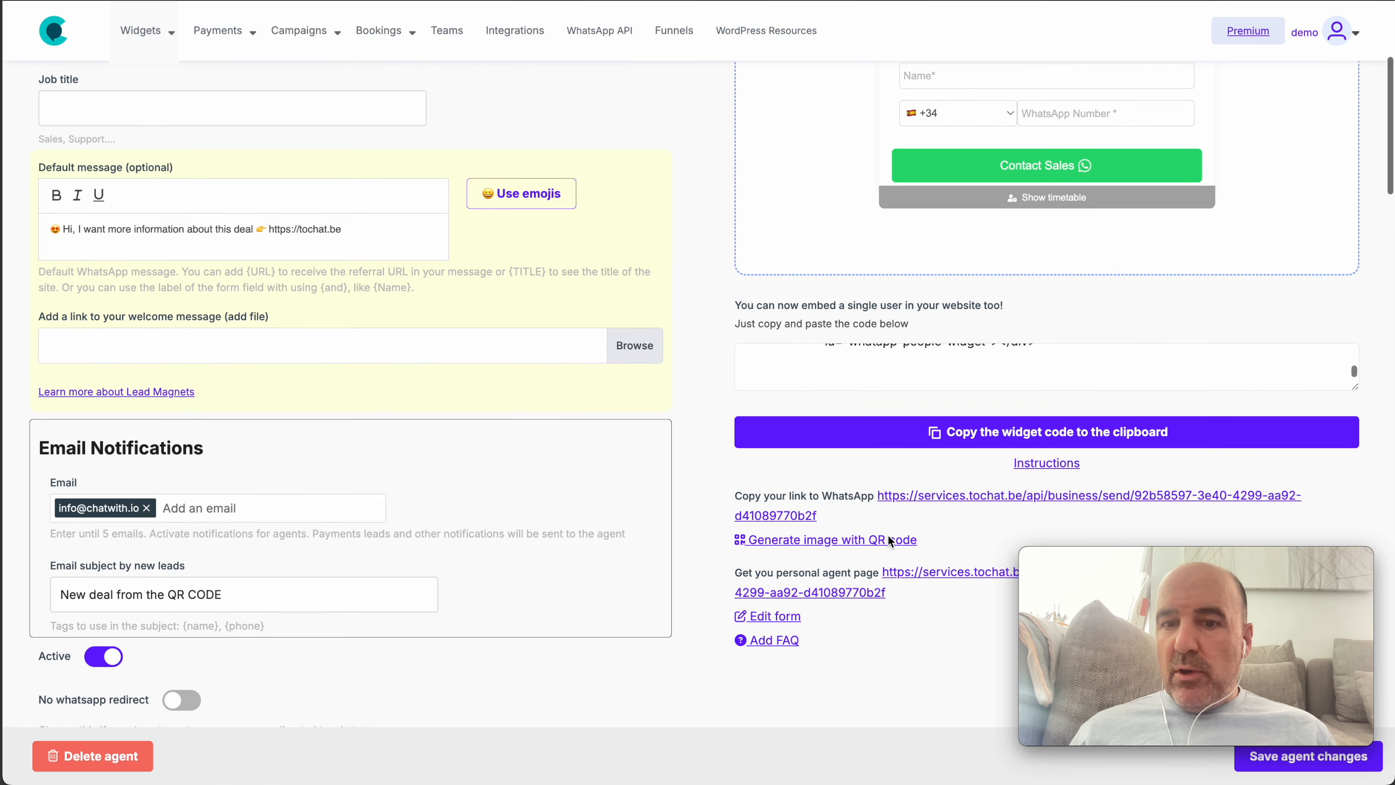
Generate the agent's QR code card, cancel saving its image, and close the card page
left_click(839, 442)
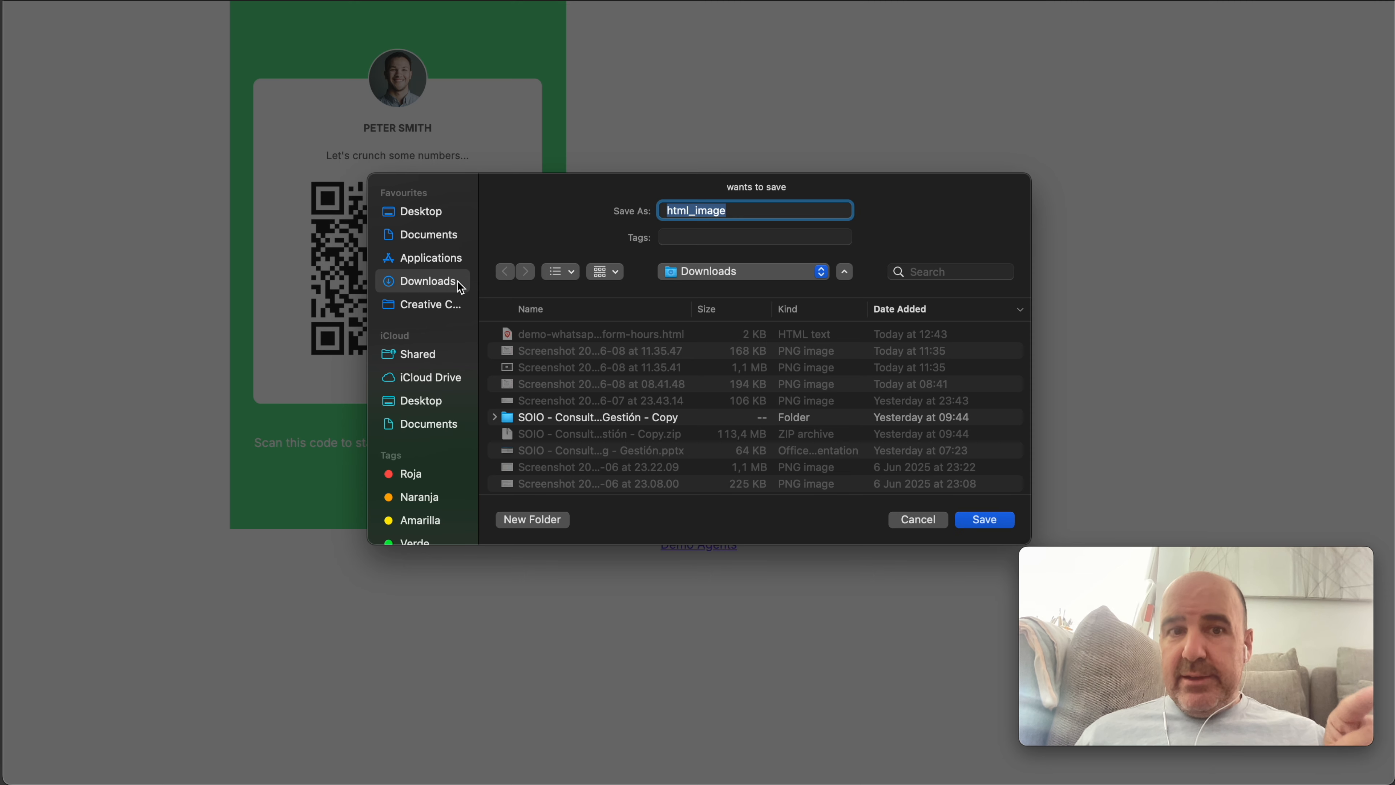
left_click(918, 520)
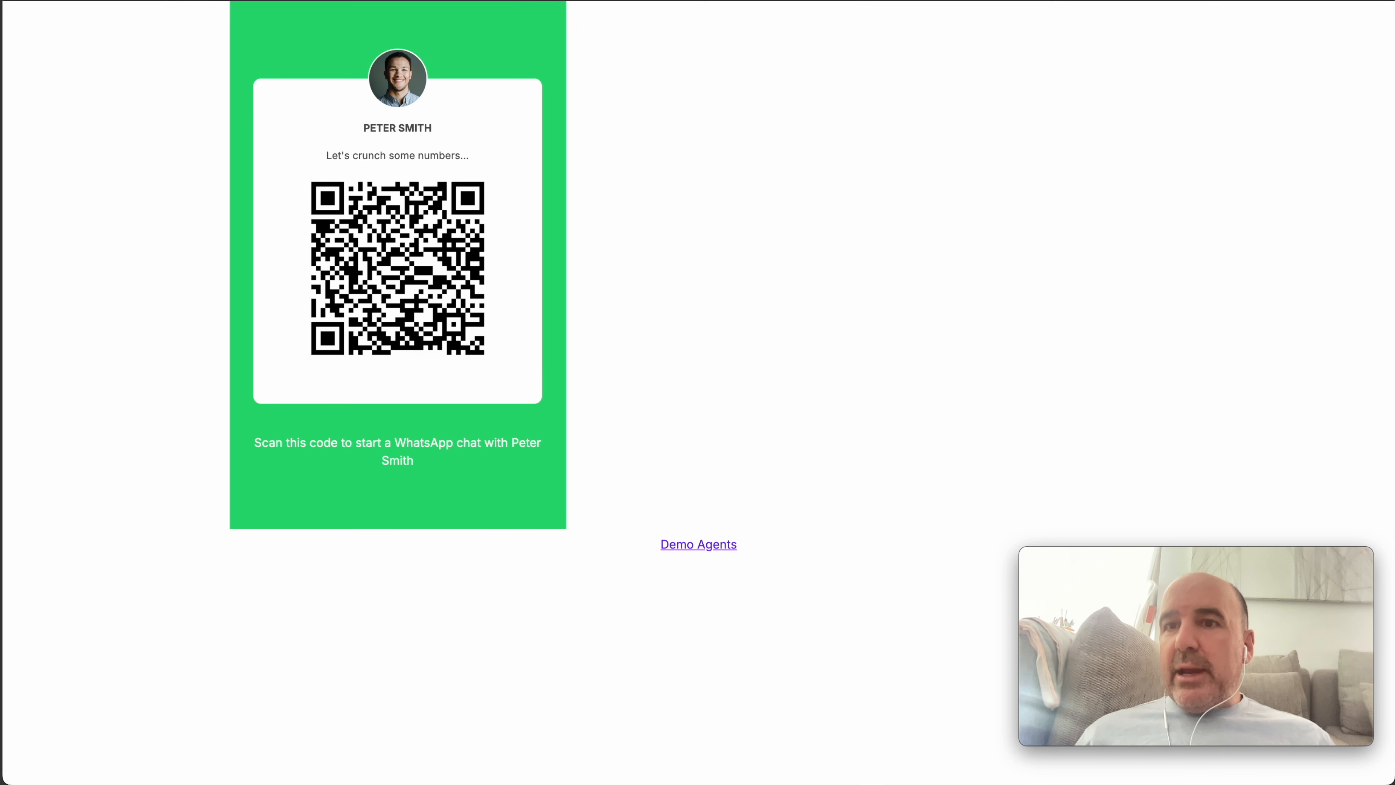
key("super+w")
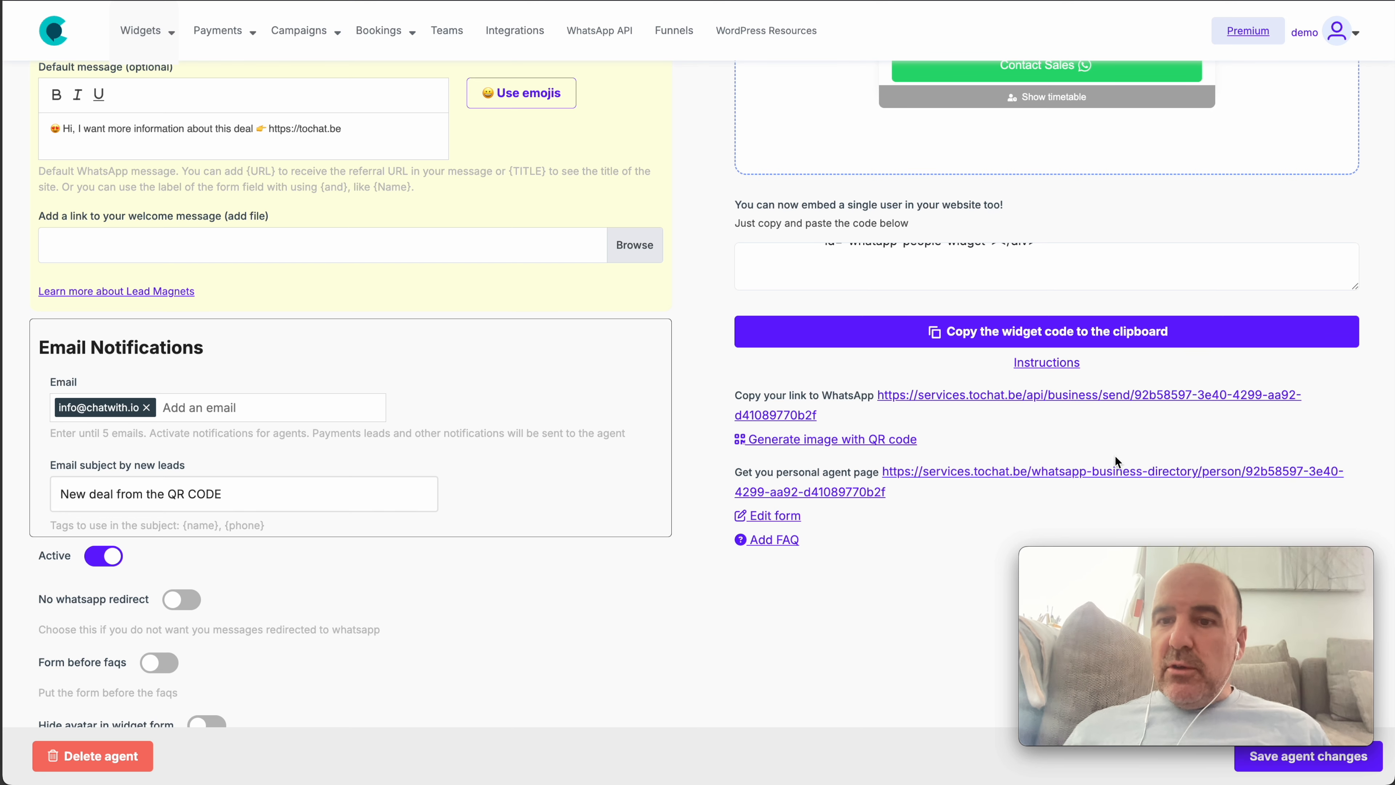
Delete the whitespace-only blank line from the agent's widget embed code
scroll(1115, 456, "up", 4)
scroll(1298, 482, "up", 1)
scroll(1298, 482, "up", 2)
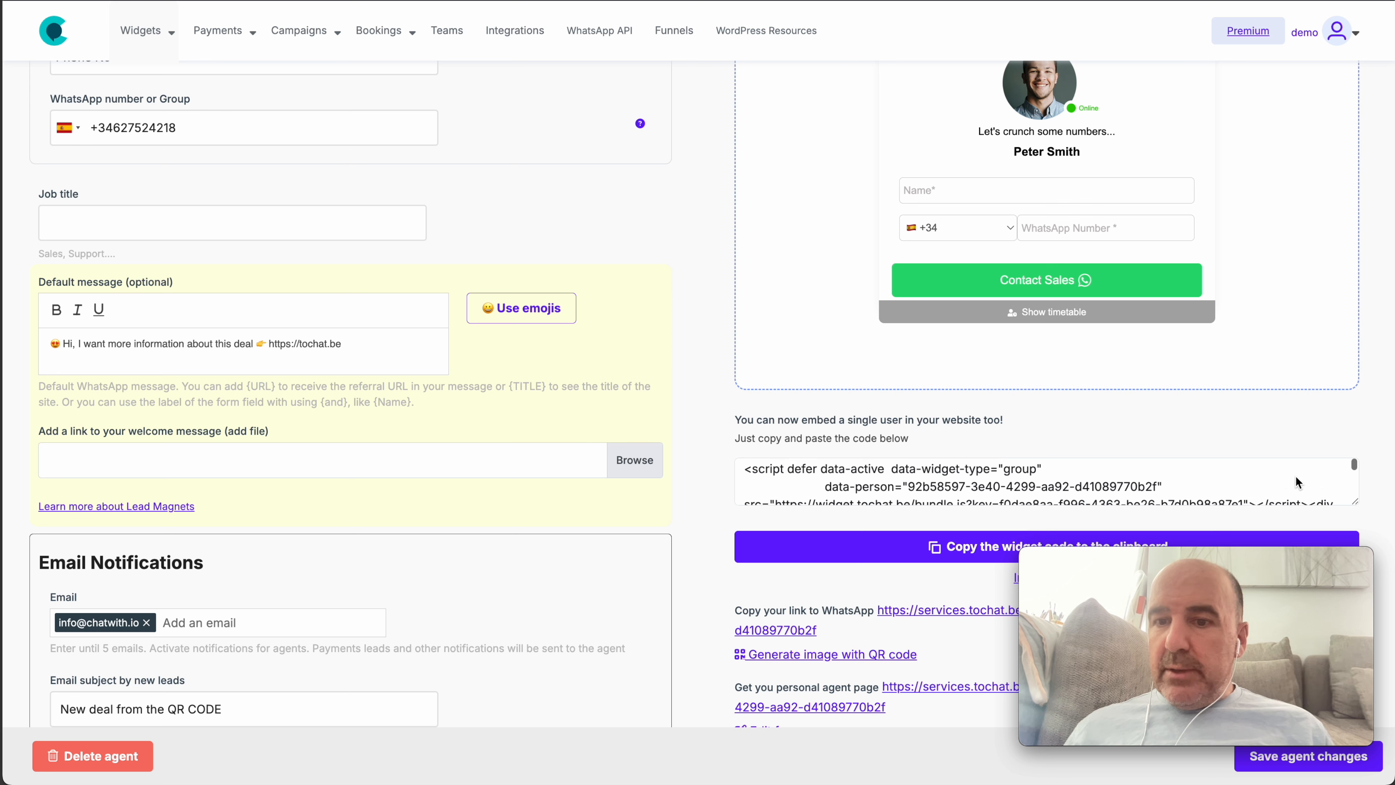
left_click_drag(742, 469, 866, 502)
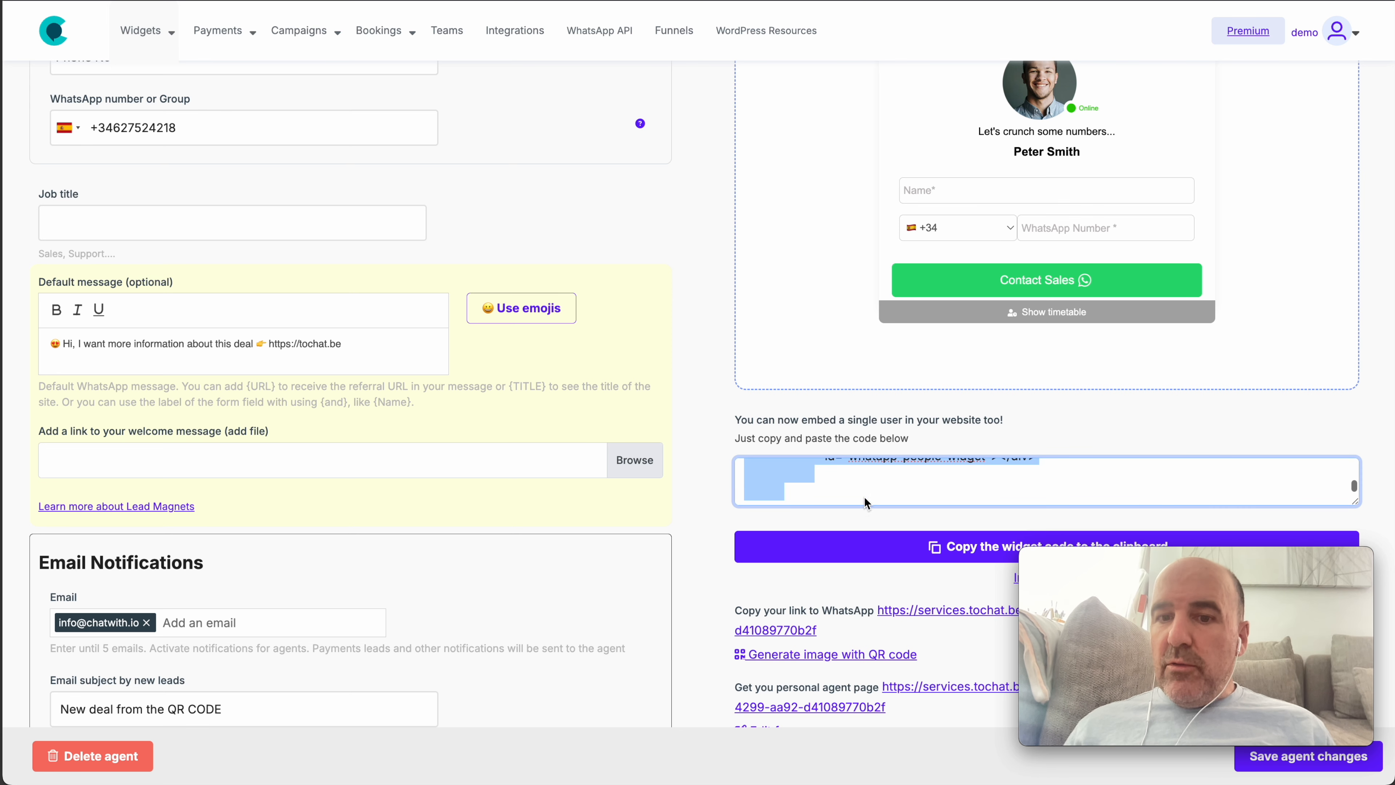
left_click(778, 489)
left_click(812, 474)
triple_click(791, 474)
key("BackSpace")
Enlarge the embed box, select the full snippet for copying, and go to the dinahosting file manager
scroll(863, 503, "up", 3)
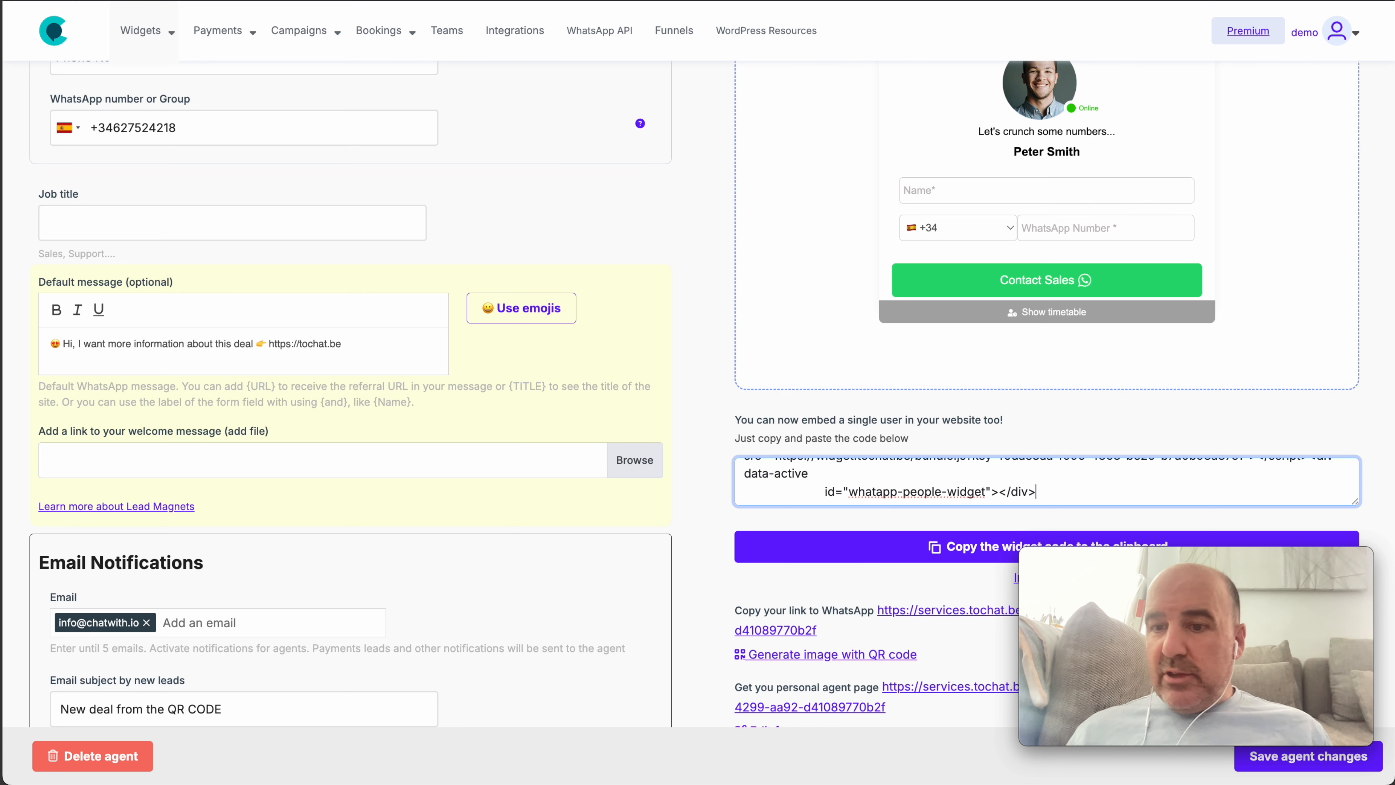
scroll(1003, 466, "down", 1)
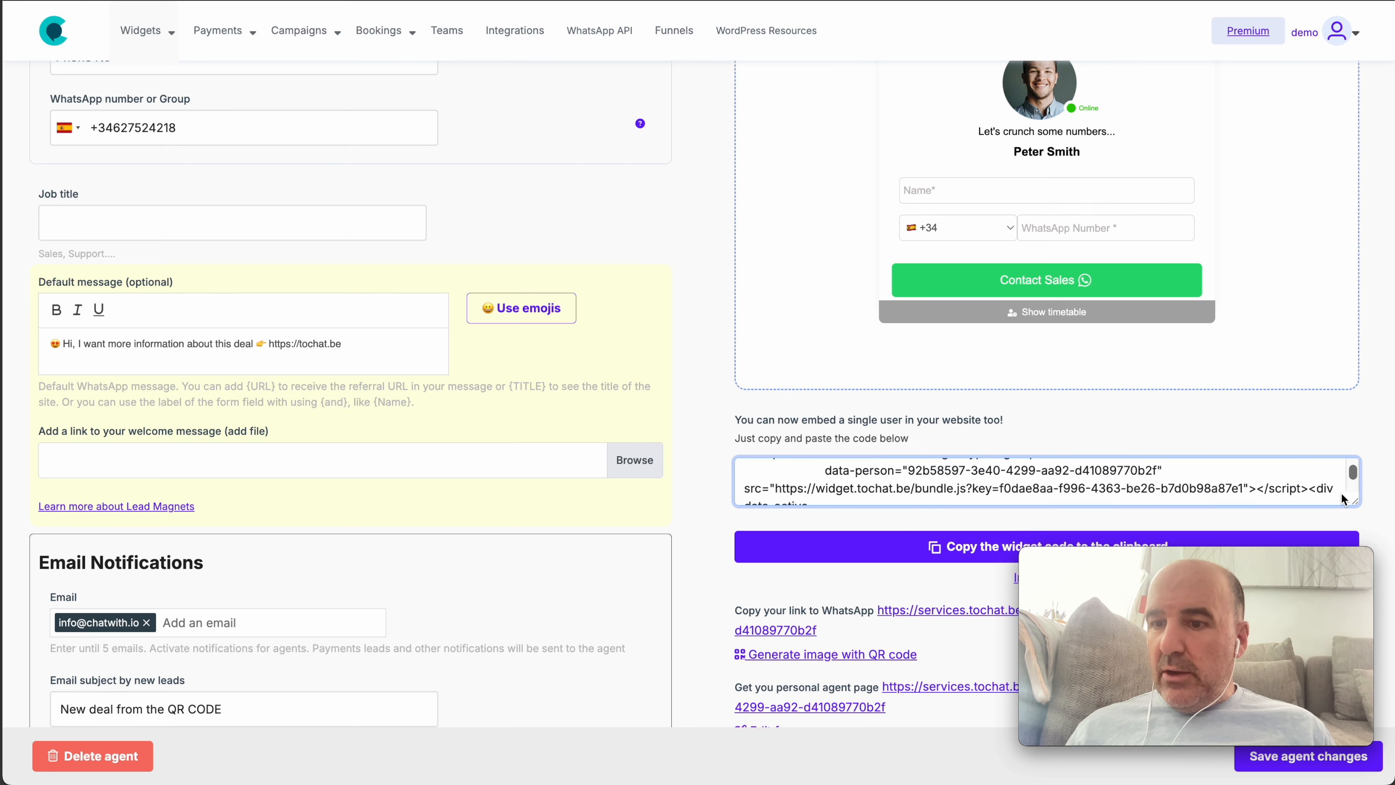
left_click_drag(1357, 505, 1354, 564)
scroll(1247, 467, "down", 1)
scroll(1246, 466, "down", 1)
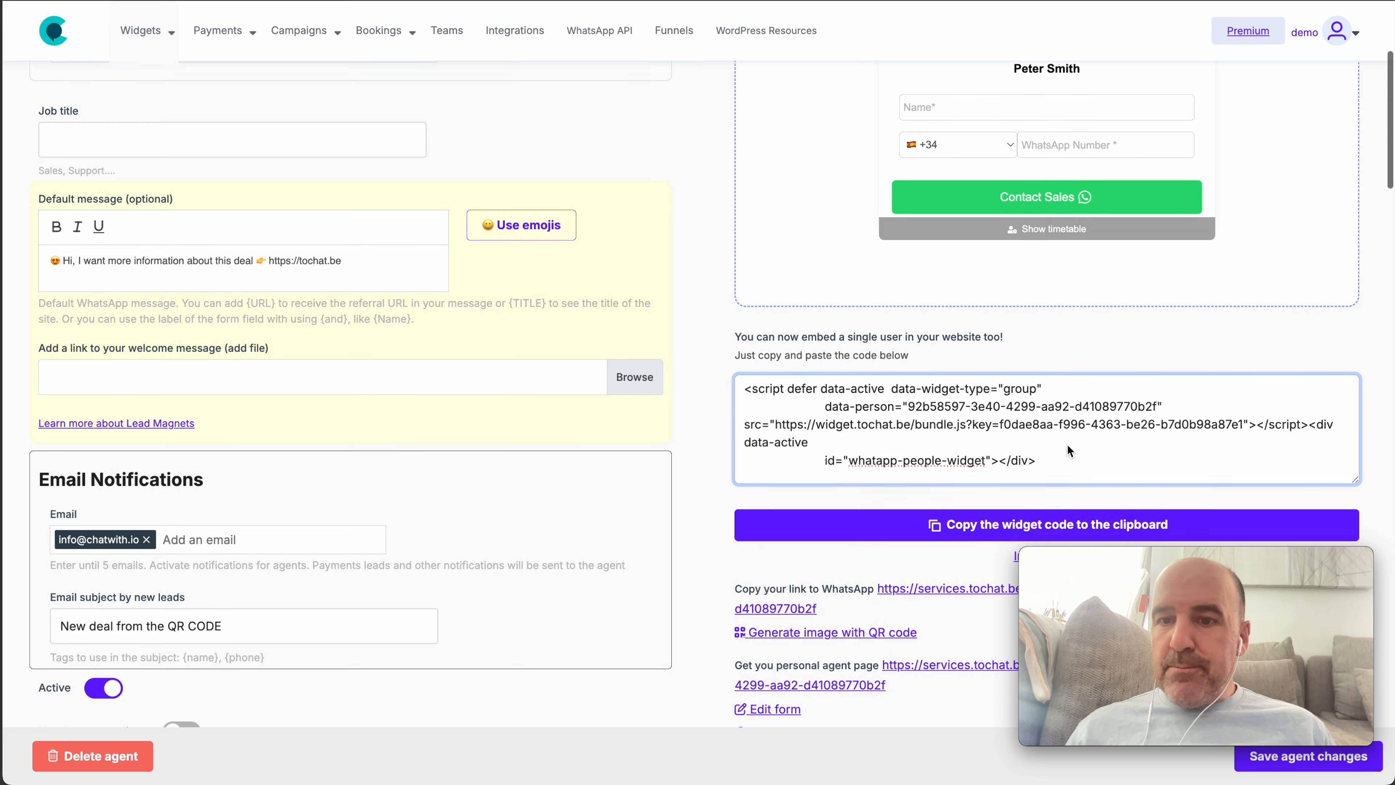
left_click_drag(994, 459, 718, 386)
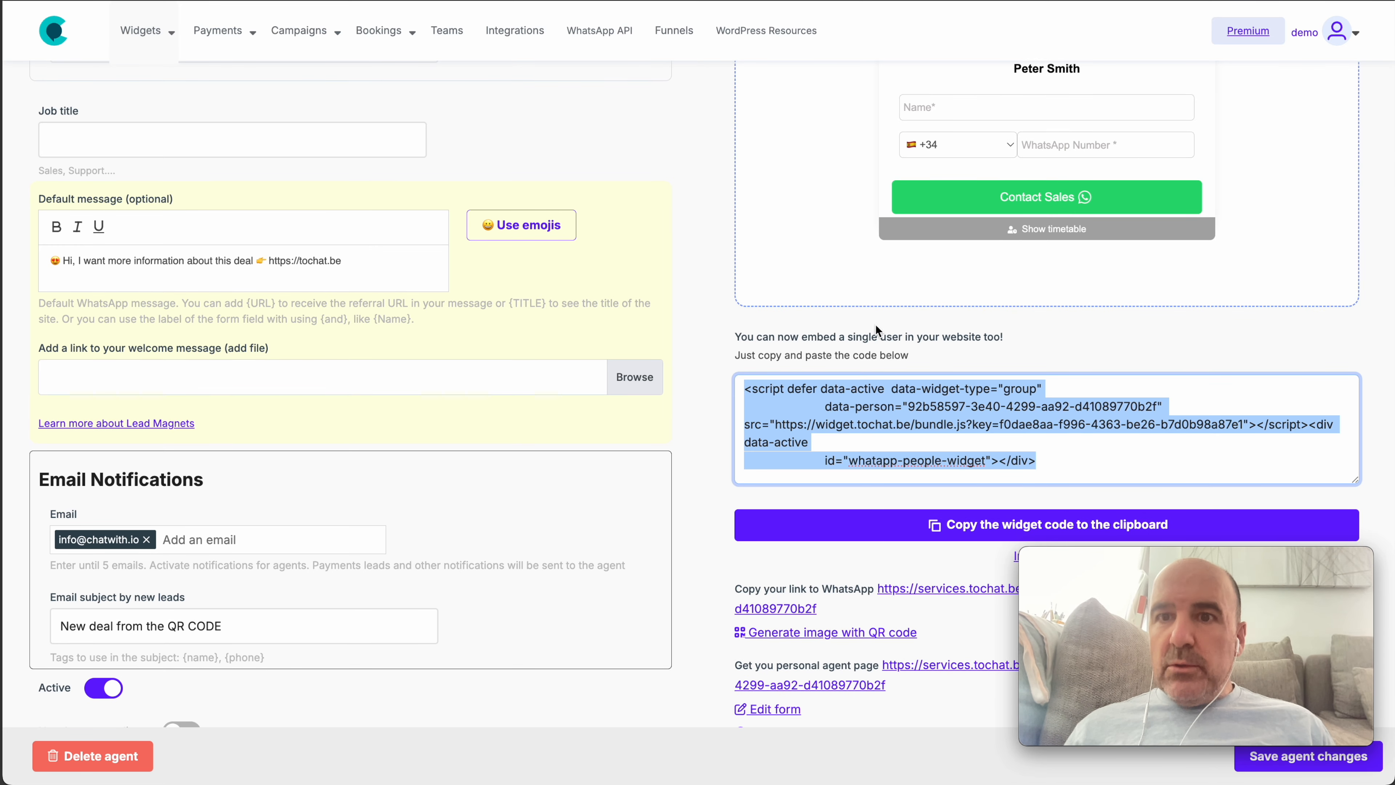
left_click(770, 1)
scroll(475, 429, "down", 3)
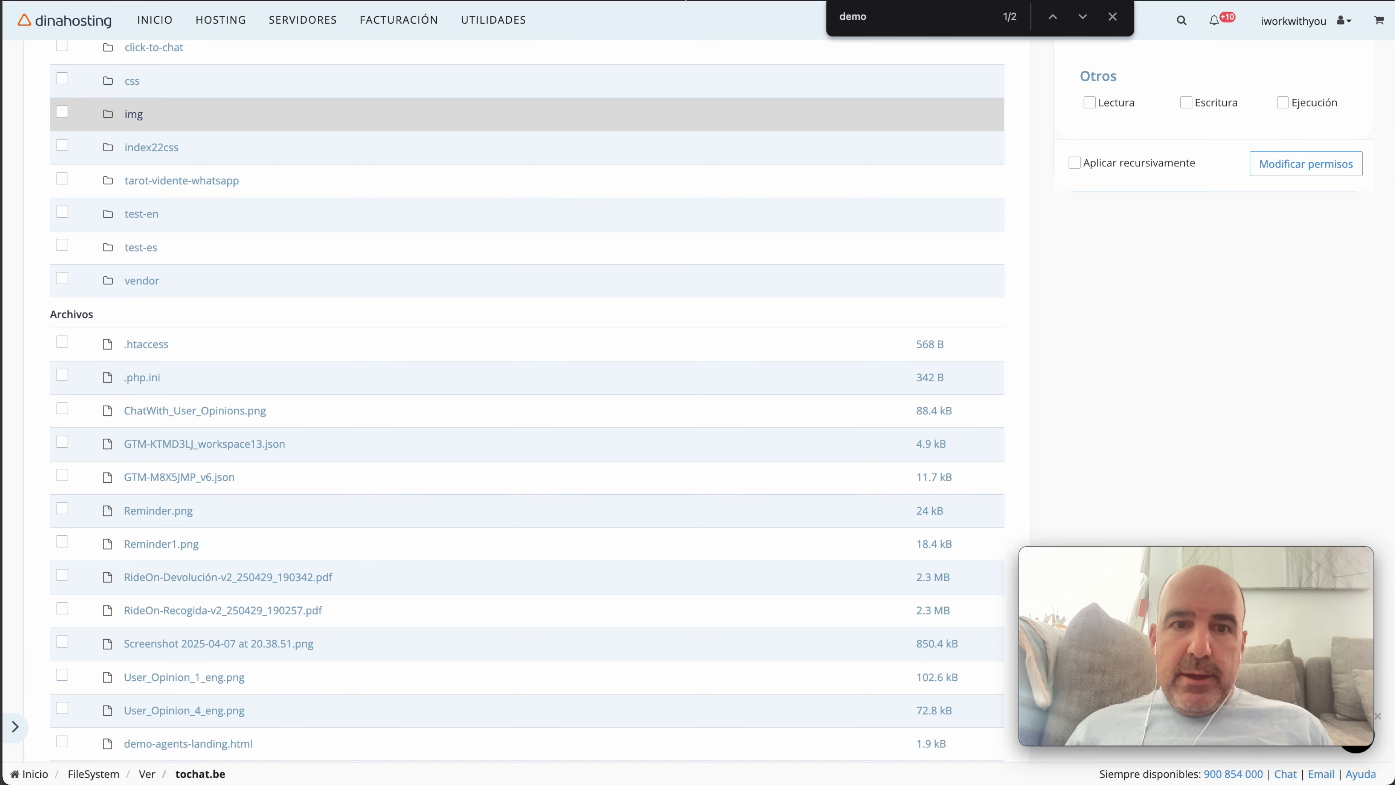
Search for 'demo', open demo-whatsapp-form-hours.html in the editor, and select its widget script lines 57–61
left_click(879, 17)
scroll(422, 338, "down", 2)
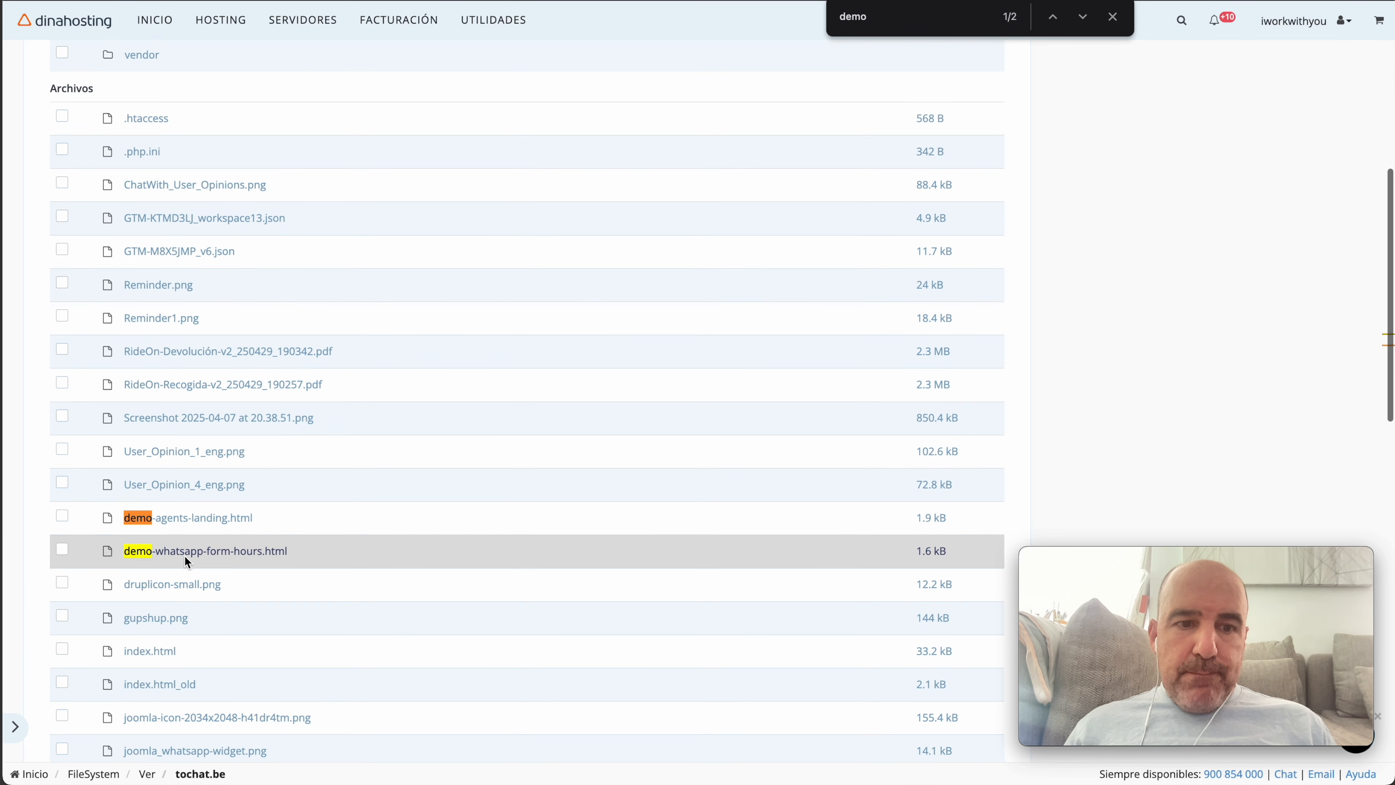
left_click(62, 551)
scroll(394, 374, "up", 8)
left_click(393, 196)
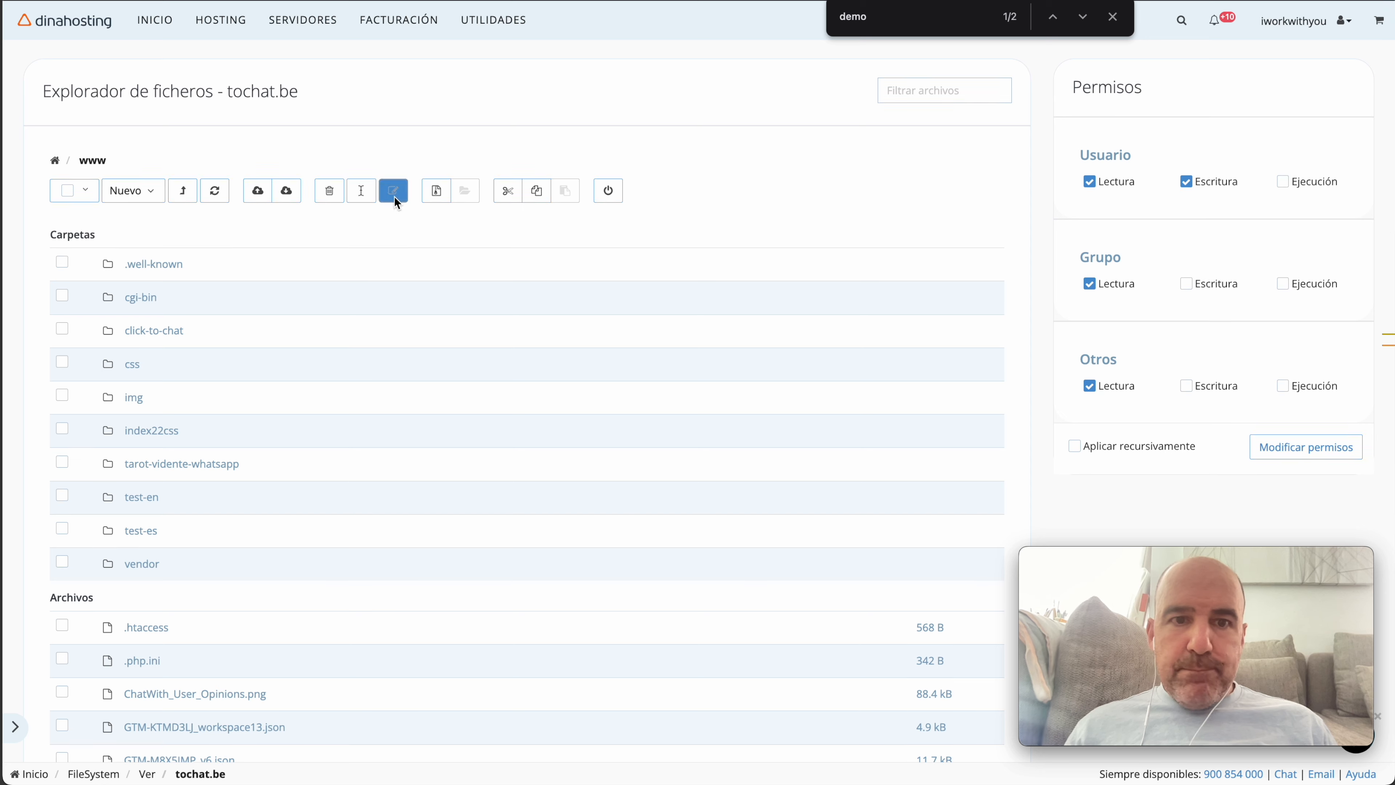
scroll(577, 357, "down", 10)
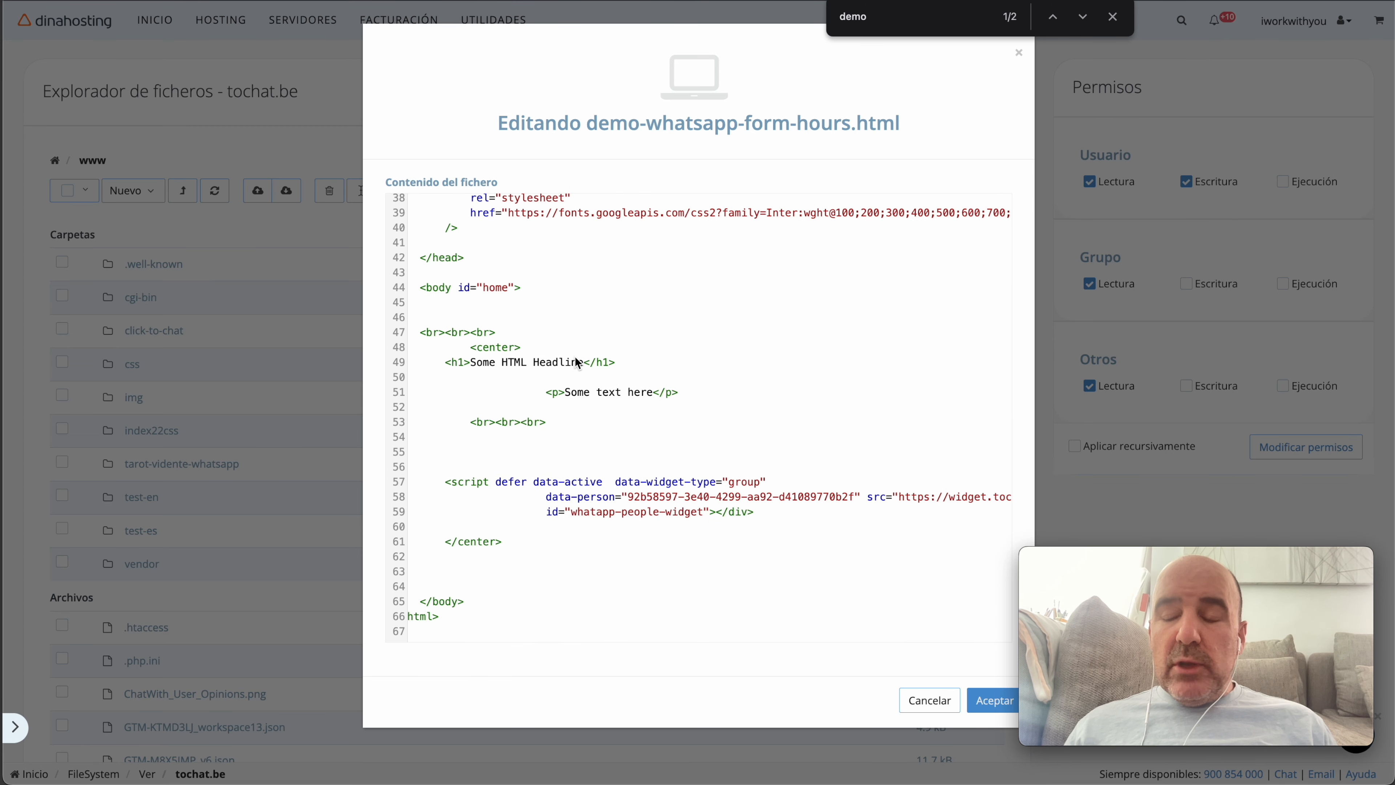
left_click_drag(445, 482, 774, 513)
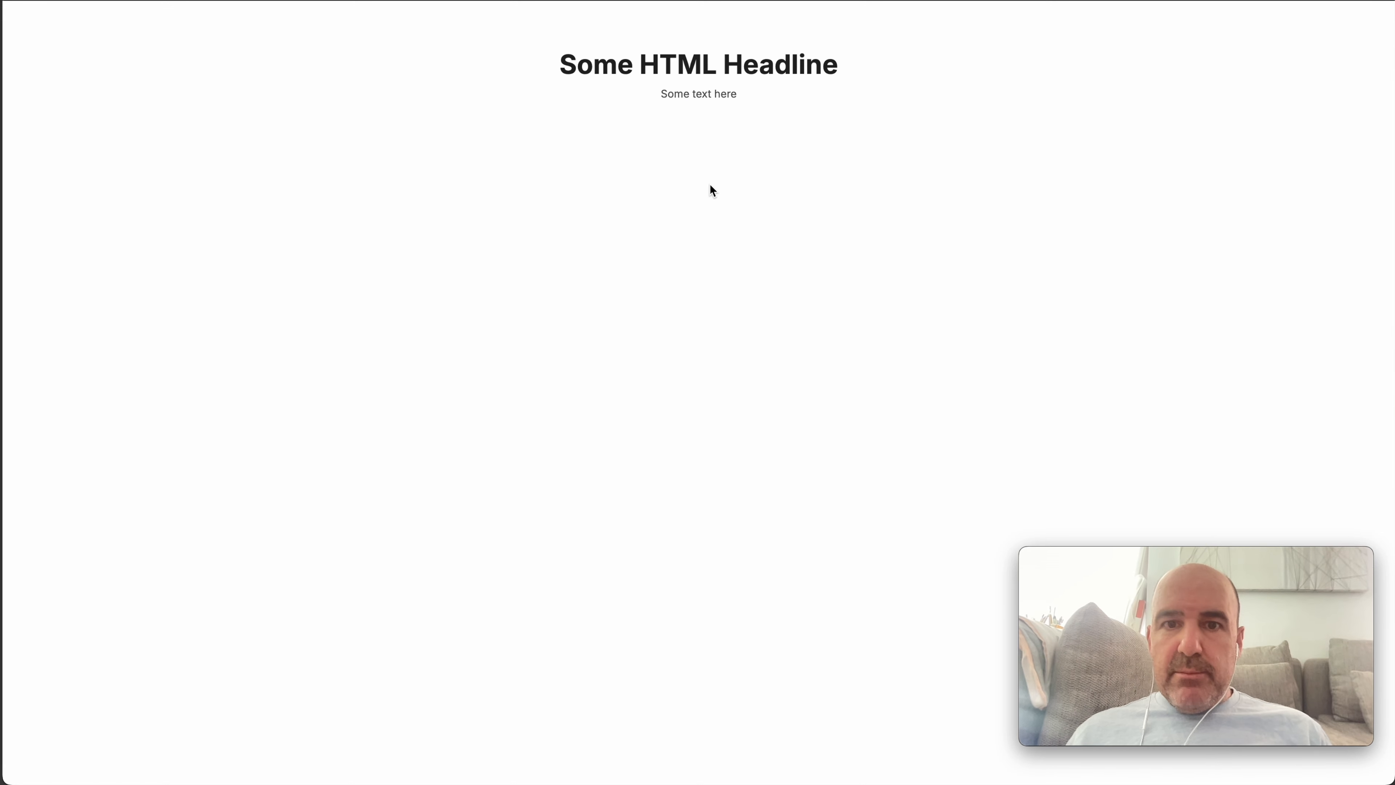
Check the WhatsApp lead form with timetable link on the demo page and zoom the page in
left_click_drag(483, 172, 908, 503)
left_click(906, 496)
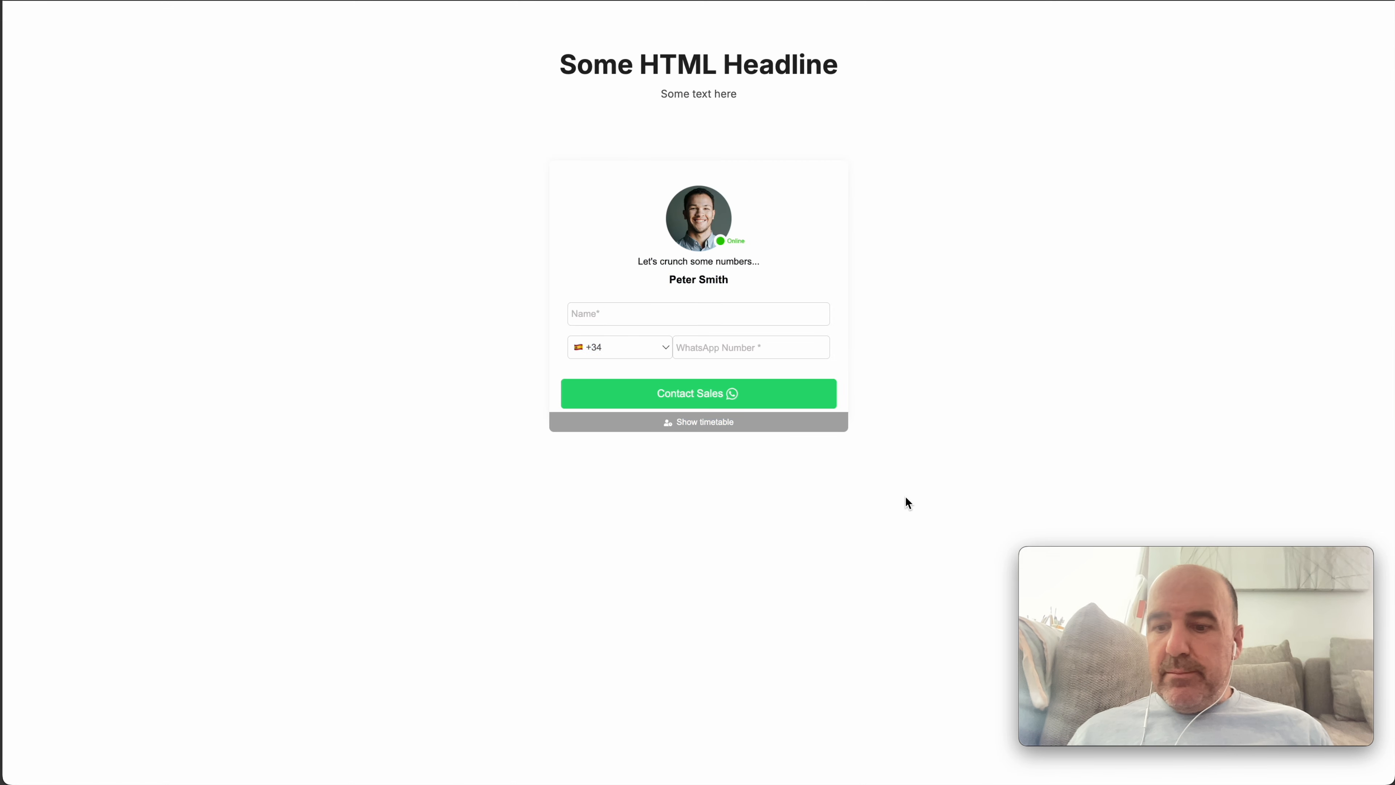
key("super+equal")
key("super+equal")
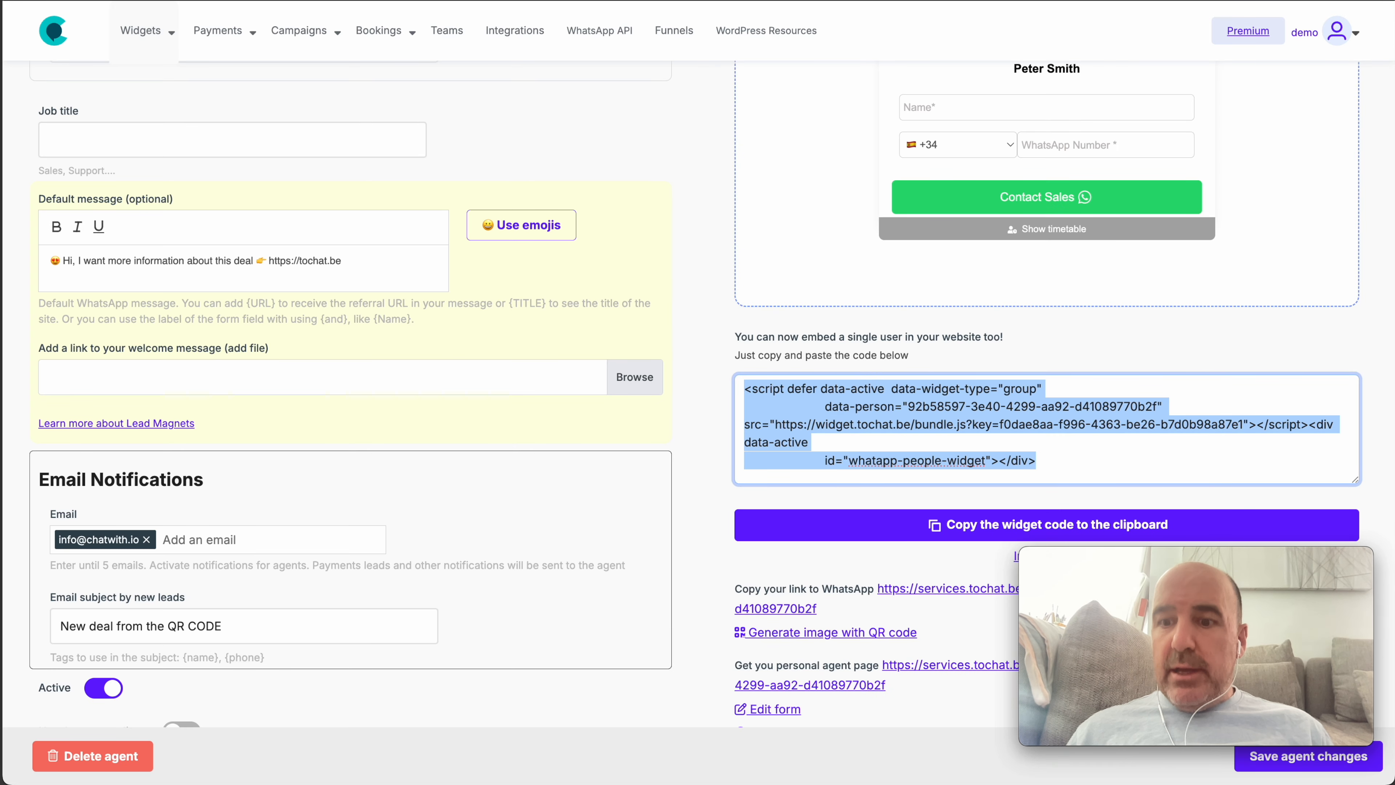
In a new tab, go to the tochat blog's /wp admin login page
key("super+t")
type("tochat")
key("Return")
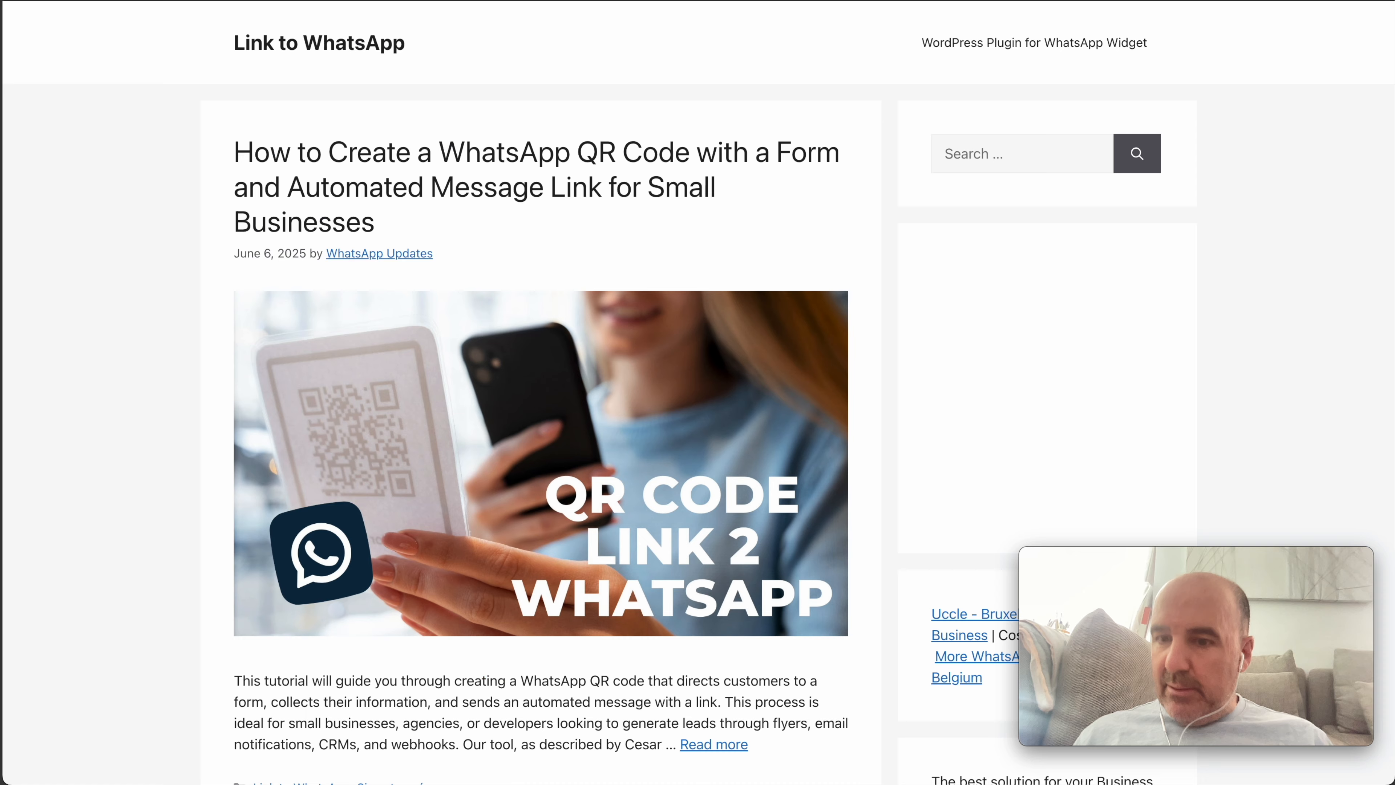
type("wp")
key("Return")
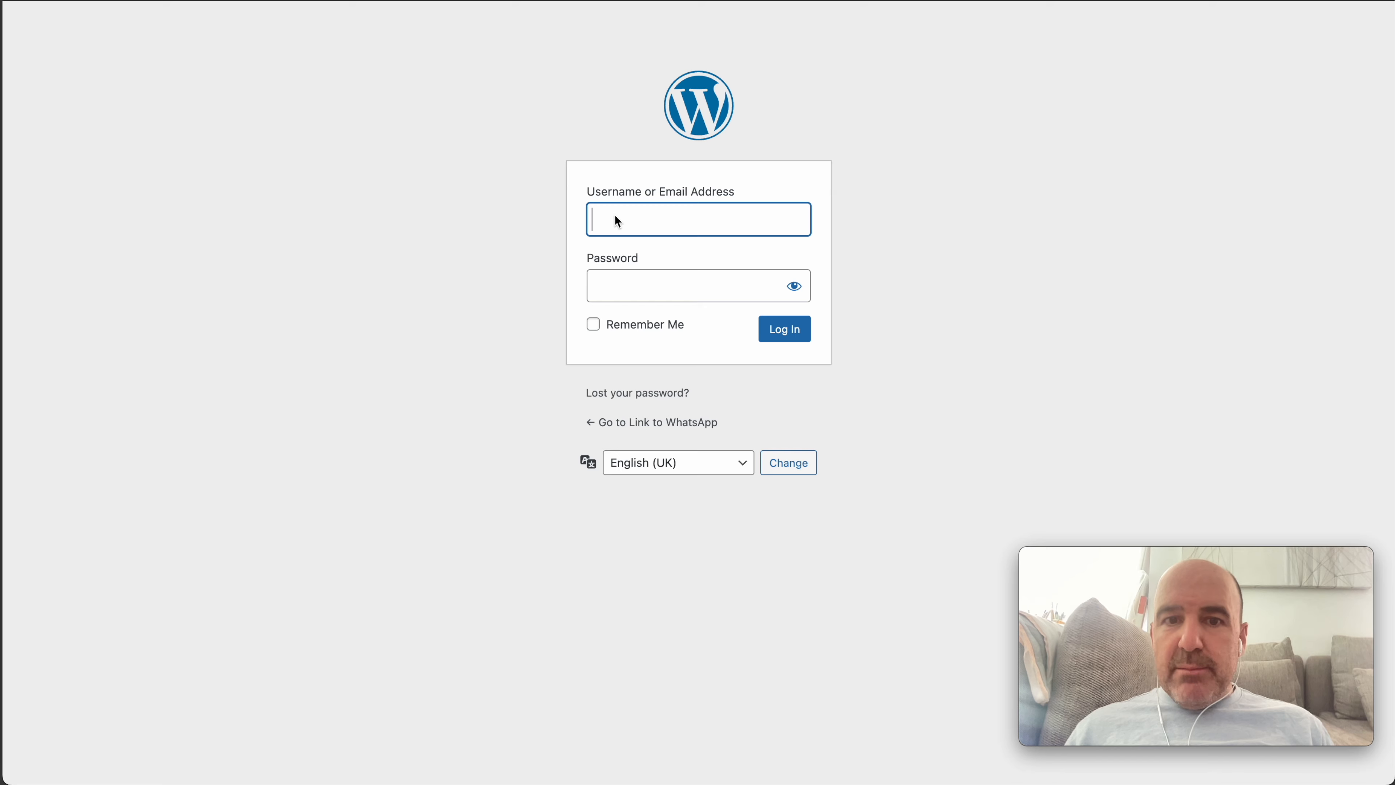
Sign in with the saved admin login, postpone email verification, and edit the WhatsApp QR Code tutorial post
left_click(617, 221)
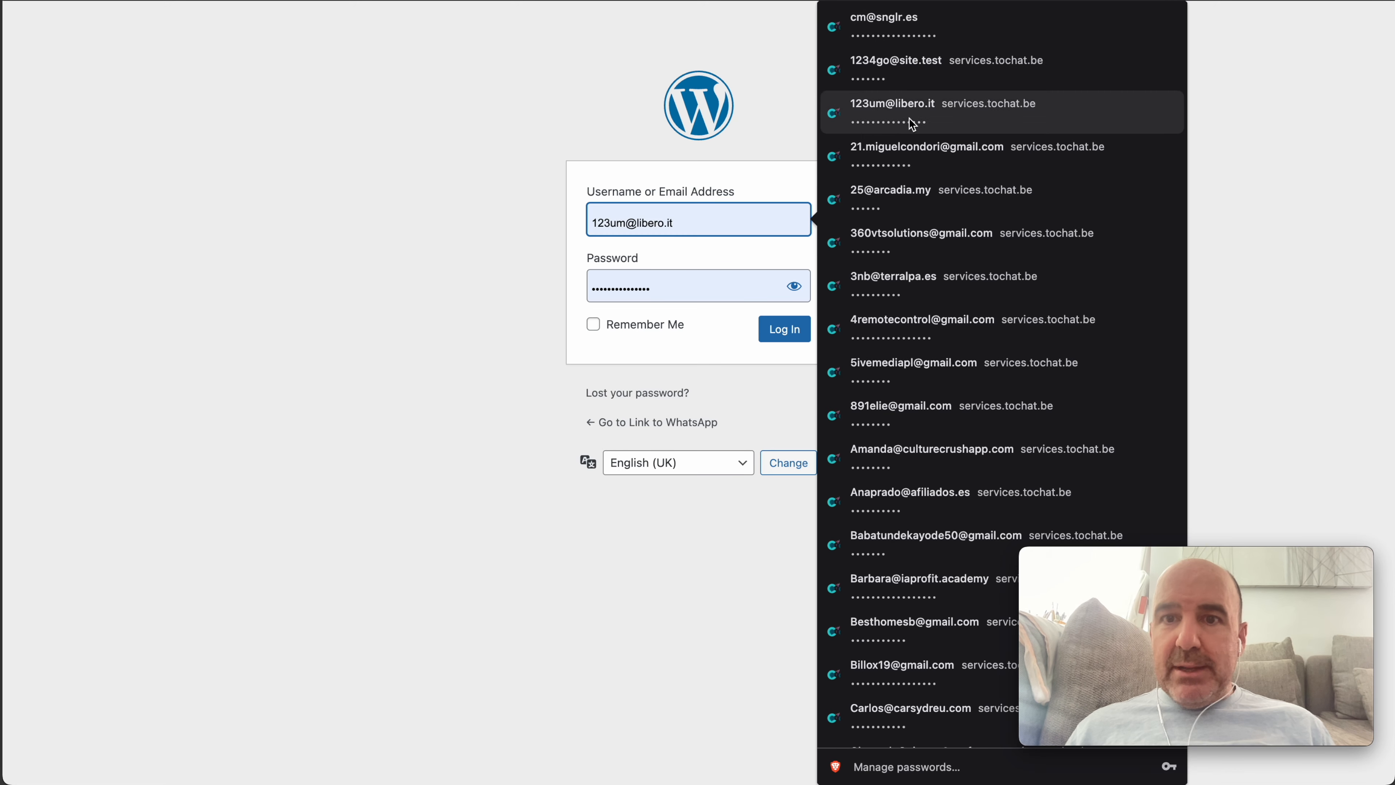
left_click(897, 25)
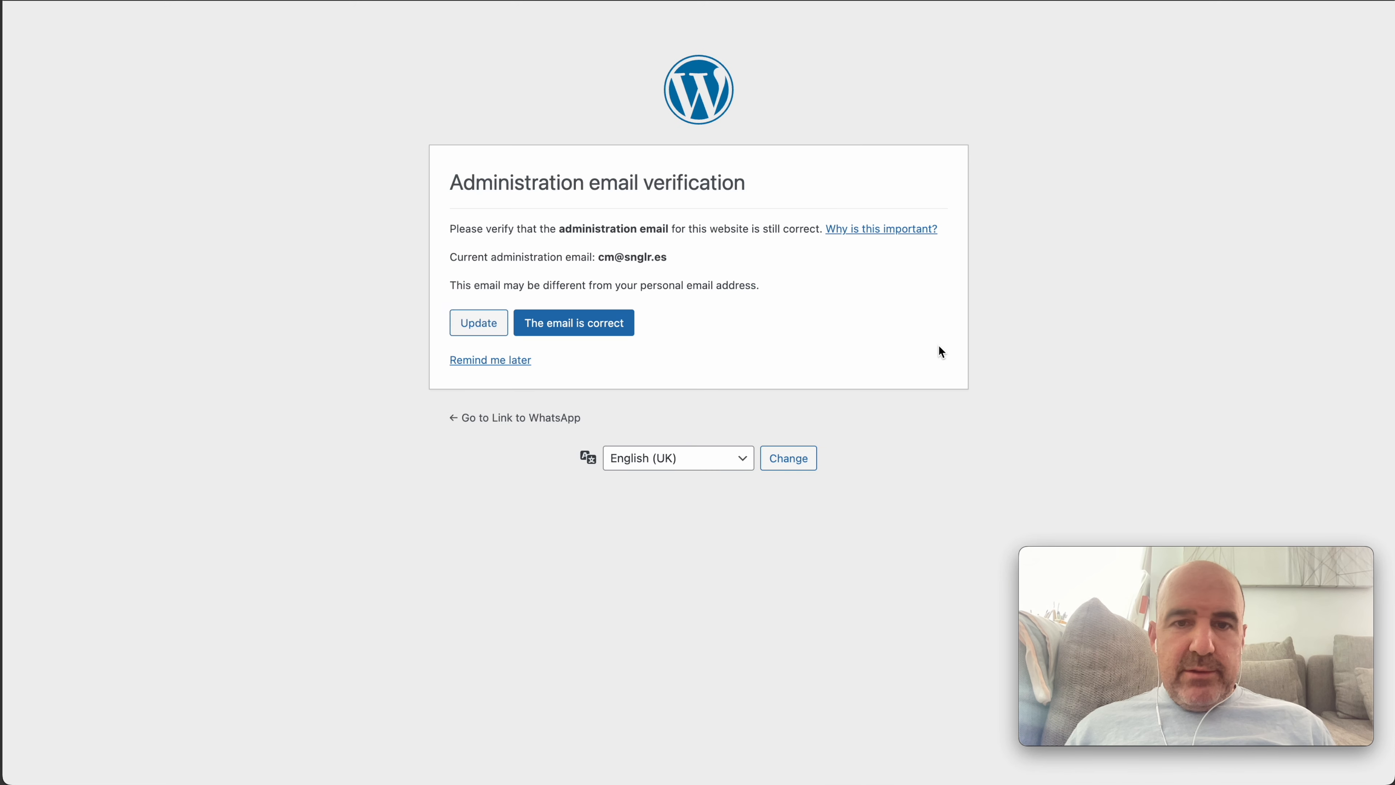
left_click(490, 360)
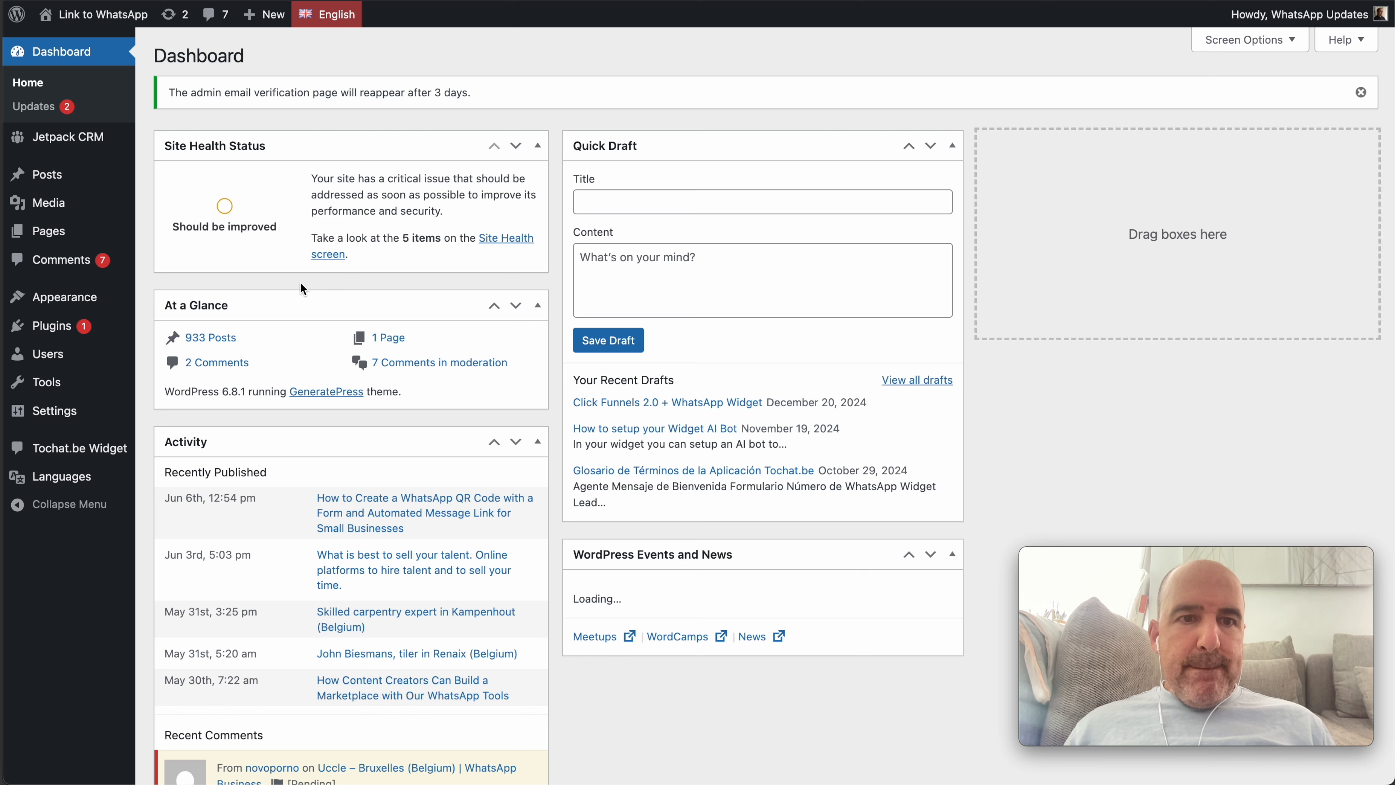
left_click(55, 175)
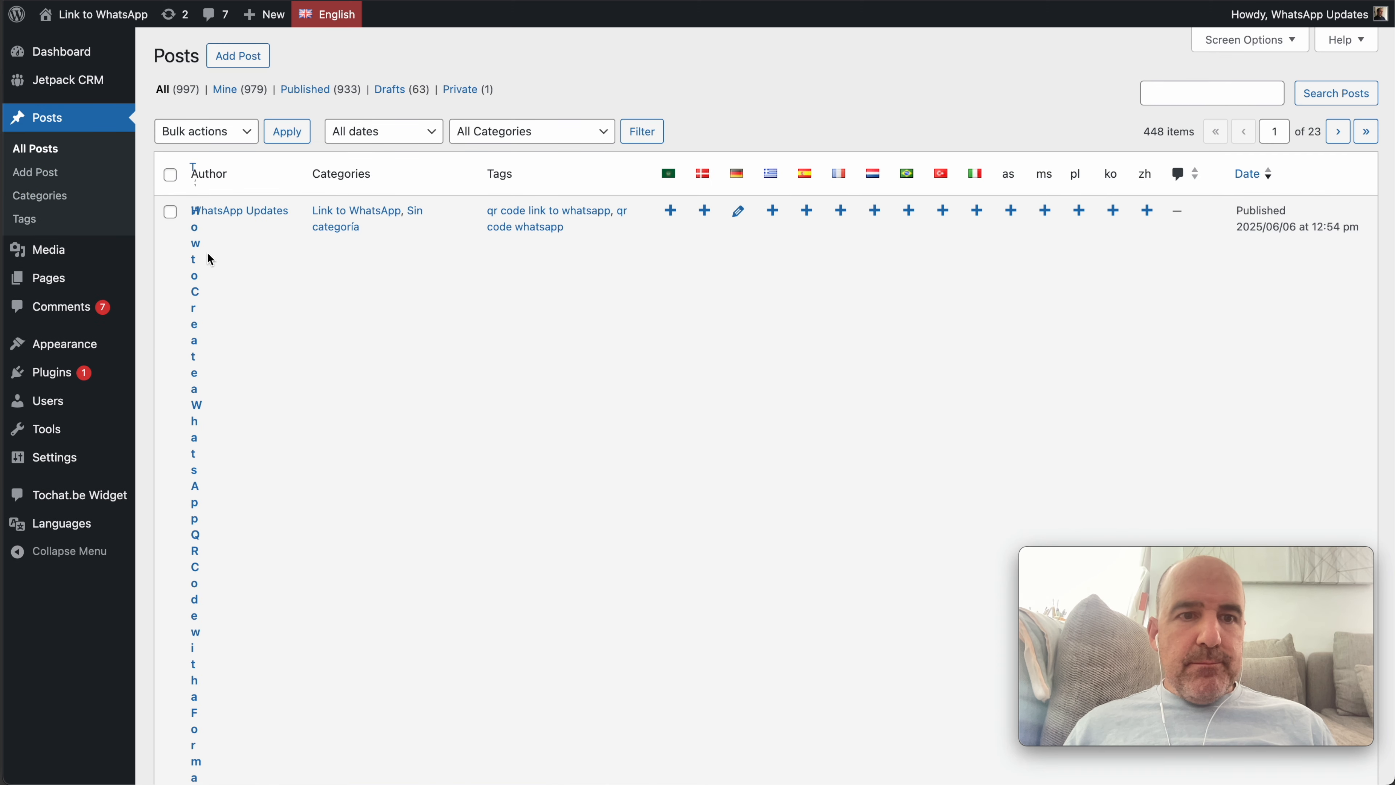
key("ctrl+minus")
key("ctrl+minus")
key("ctrl+minus")
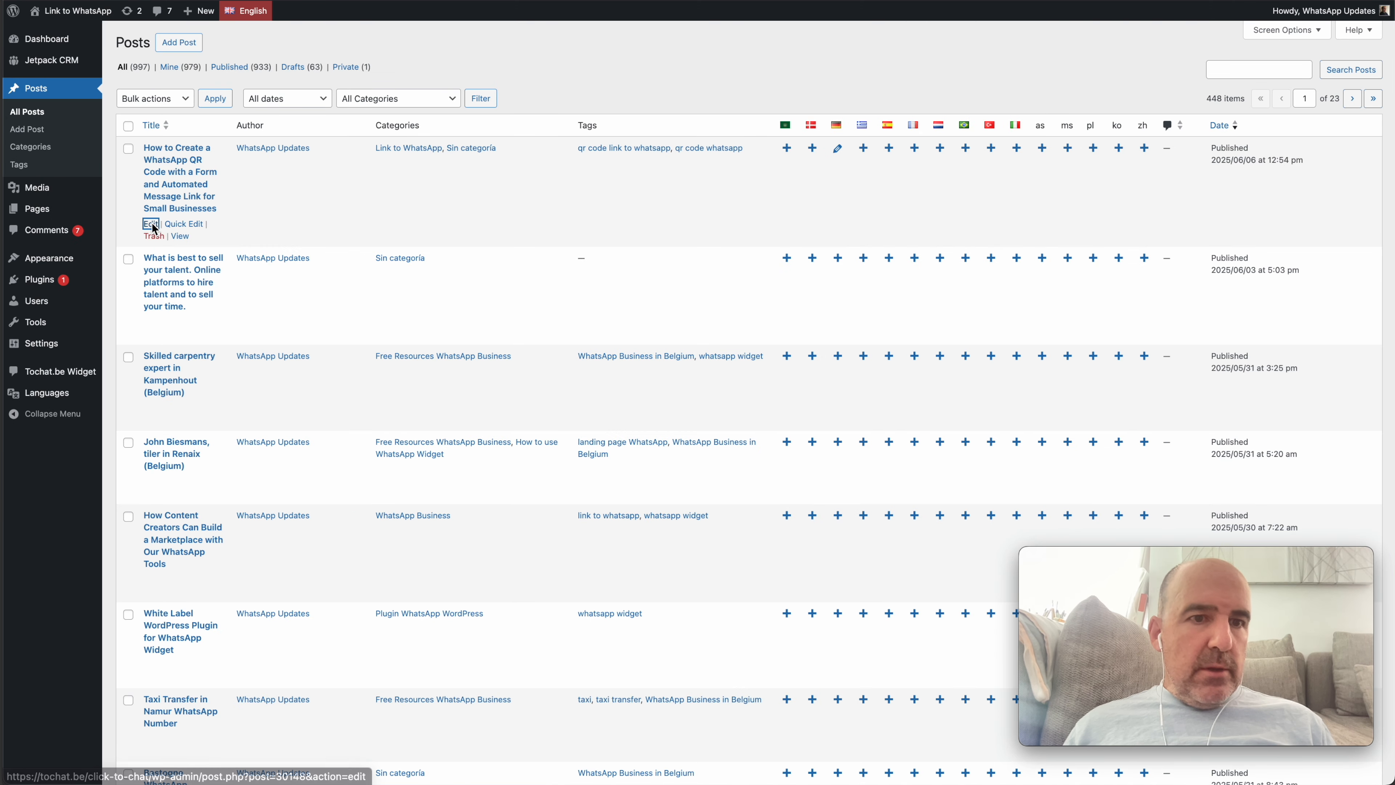
left_click(171, 191)
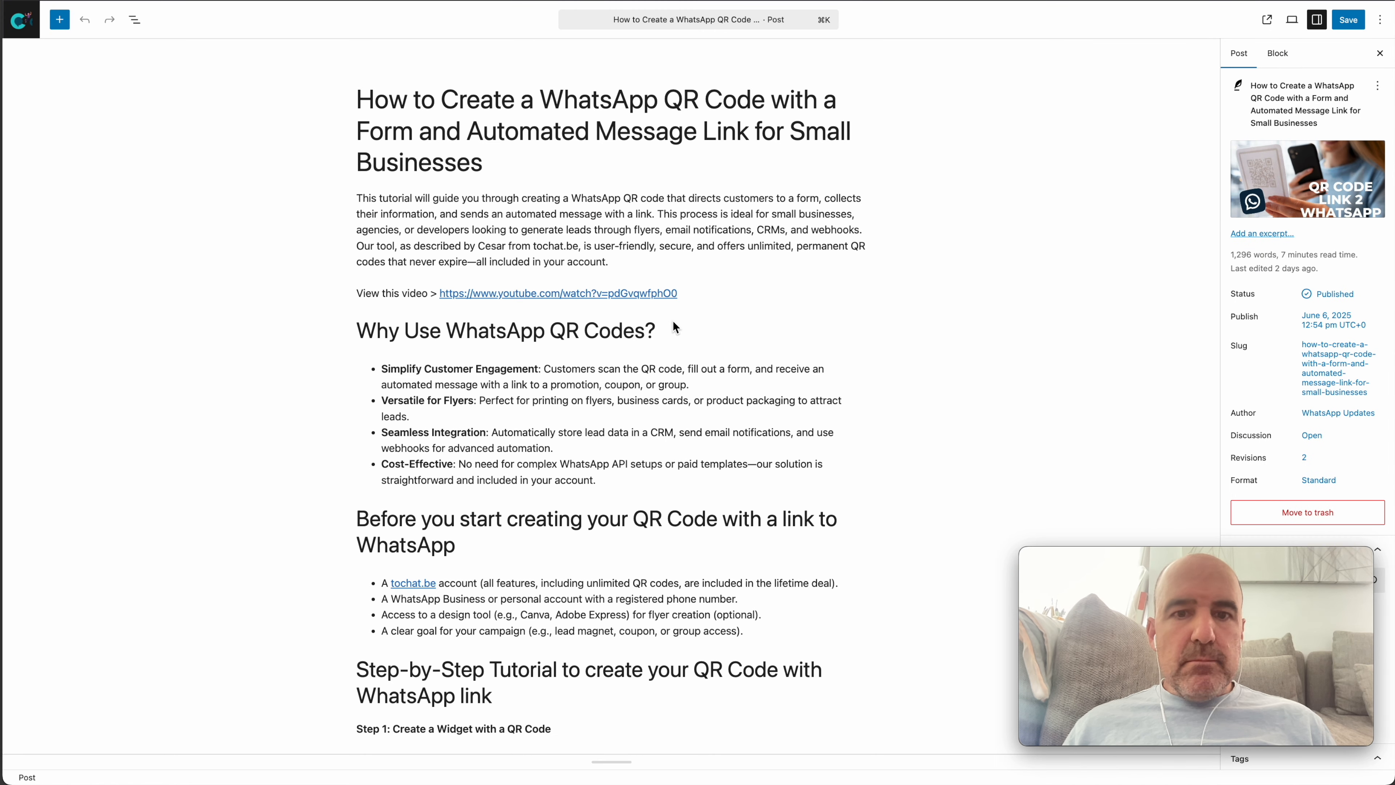
Insert an empty paragraph just above the Why Use WhatsApp QR Codes? heading
left_click(672, 321)
key("super+Left")
key("Return")
key("Up")
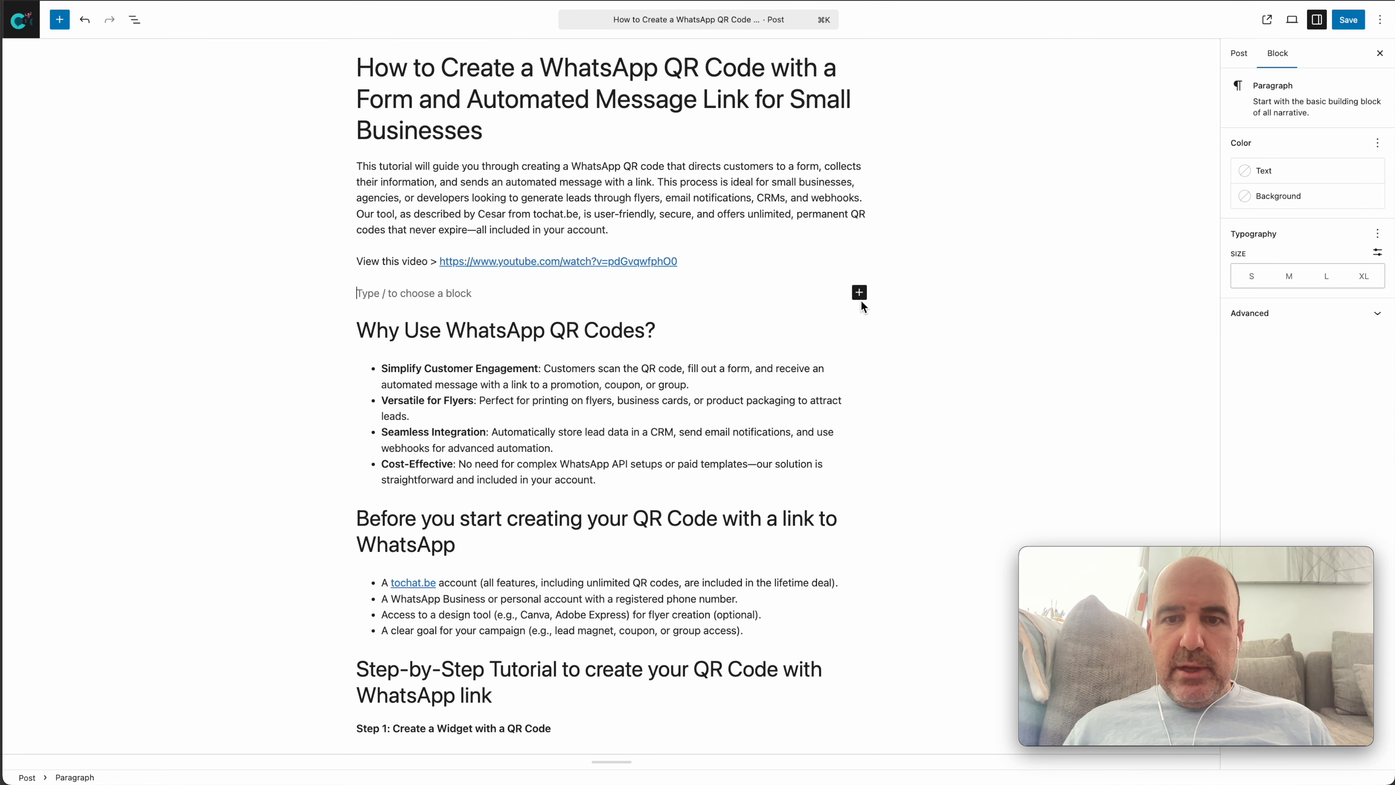
Add a Custom HTML block containing the pasted widget embed code, save, and view the post
left_click(860, 294)
type("html")
left_click(894, 383)
type("<script defer data-active  data-widget-type=\"group\"                         data-person=\"92b58597-3e40-4299-aa92-d41089770b2f\" src=\"https://widget.tochat.be/bundle.js?key=f0dae8aa-f996-4363-be26-b7d0b98a87e1\"></script><div data-active                         id=\"whatapp-people-widget\"></div>")
left_click(1354, 22)
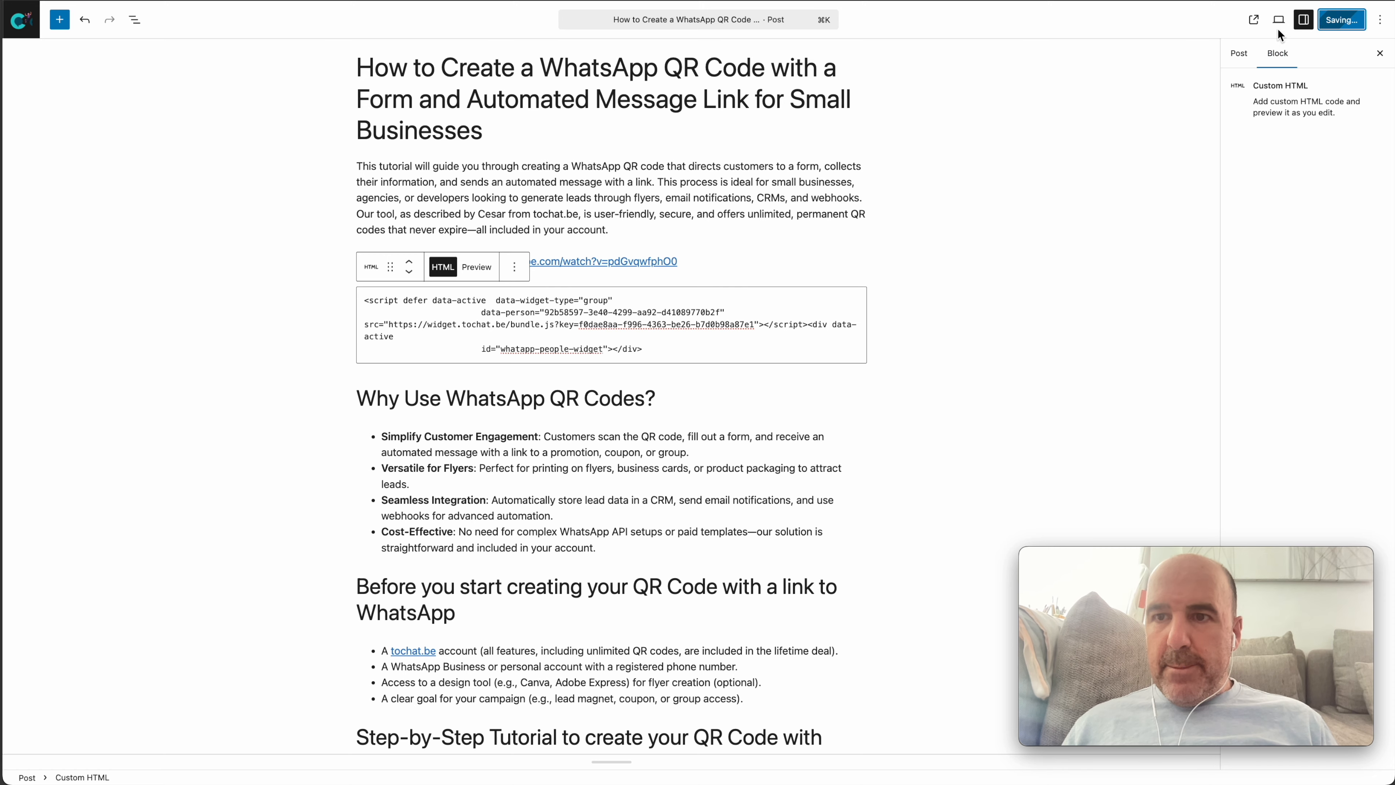
left_click(1254, 19)
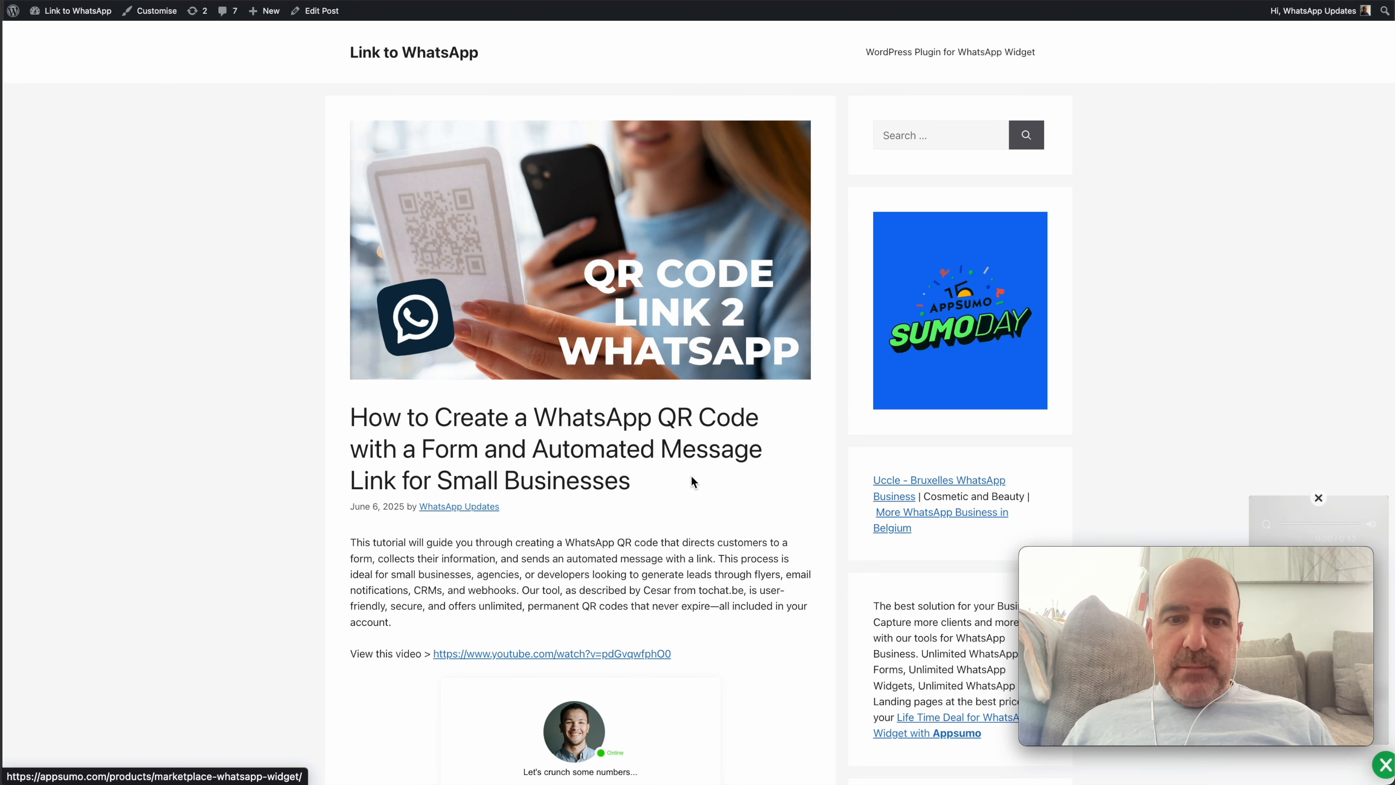
Scroll the published post to the embedded form, then open and close the WhatsApp demo widget
scroll(691, 482, "down", 7)
left_click_drag(1174, 537, 185, 511)
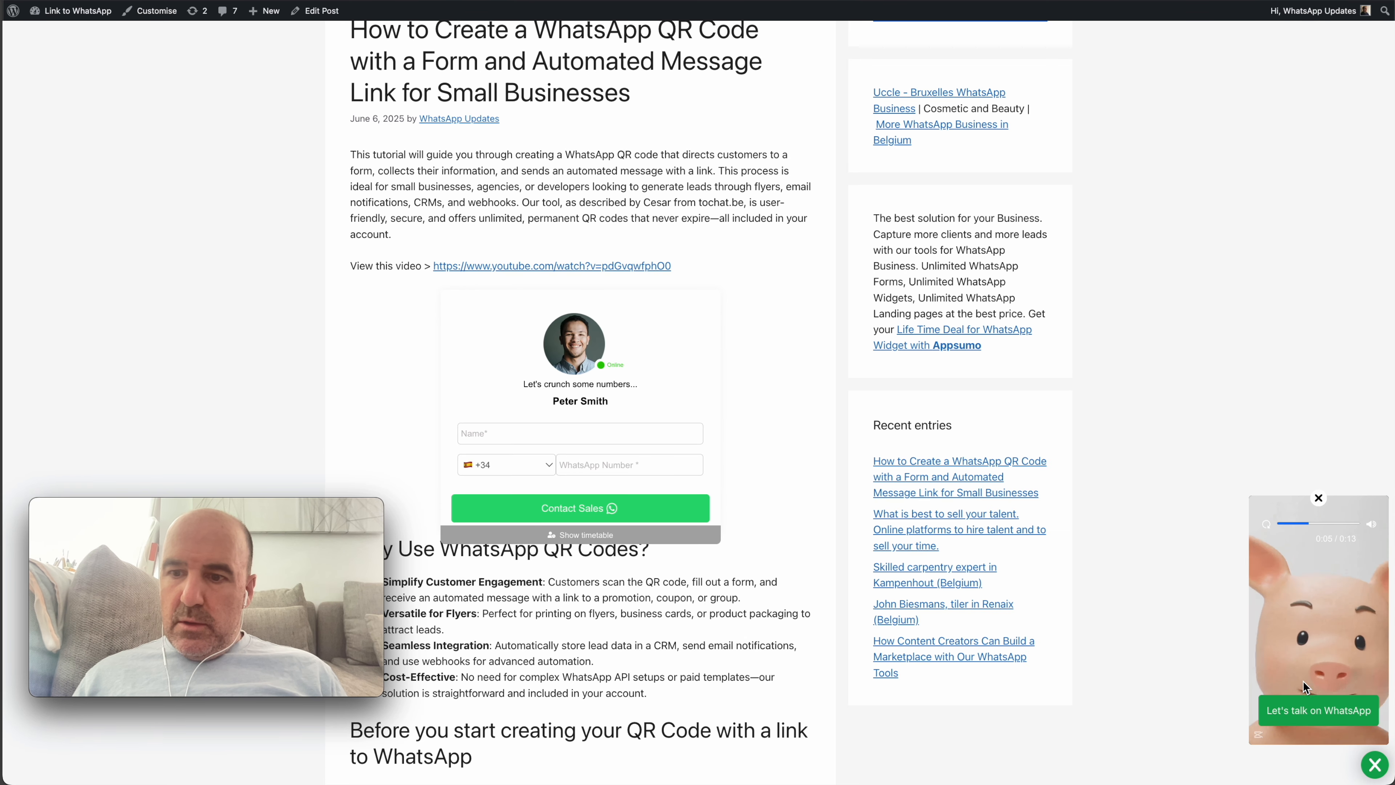
left_click(1325, 570)
left_click(1319, 499)
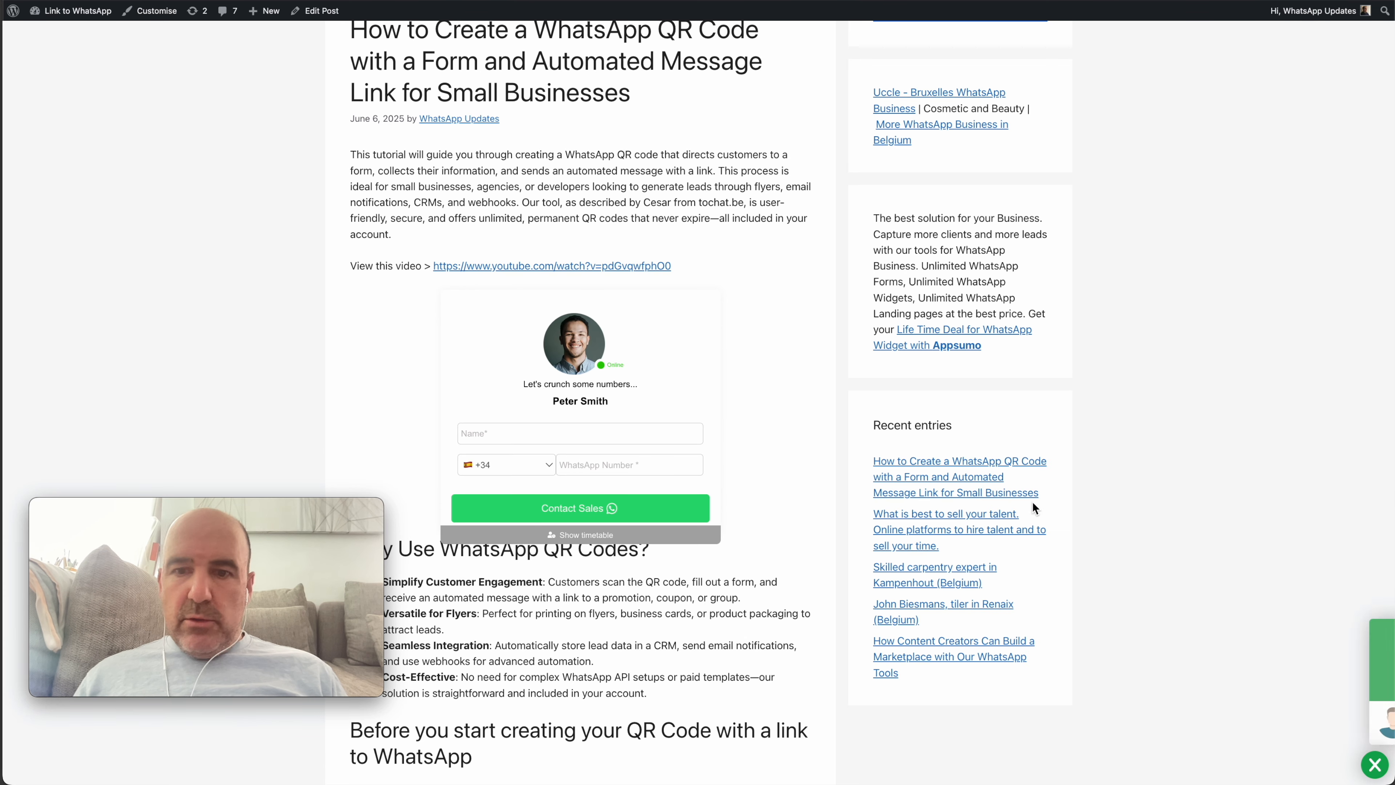
left_click(1292, 723)
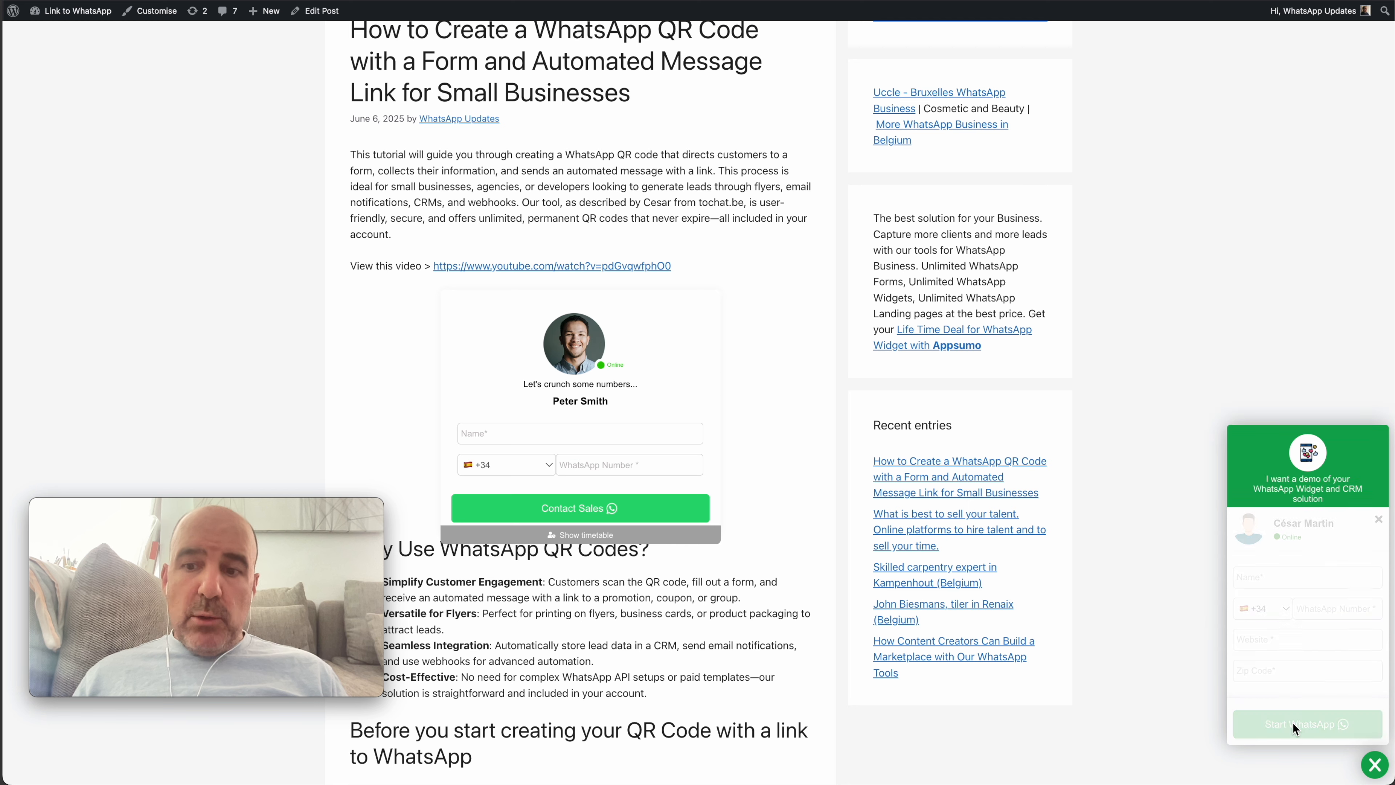
left_click(1379, 520)
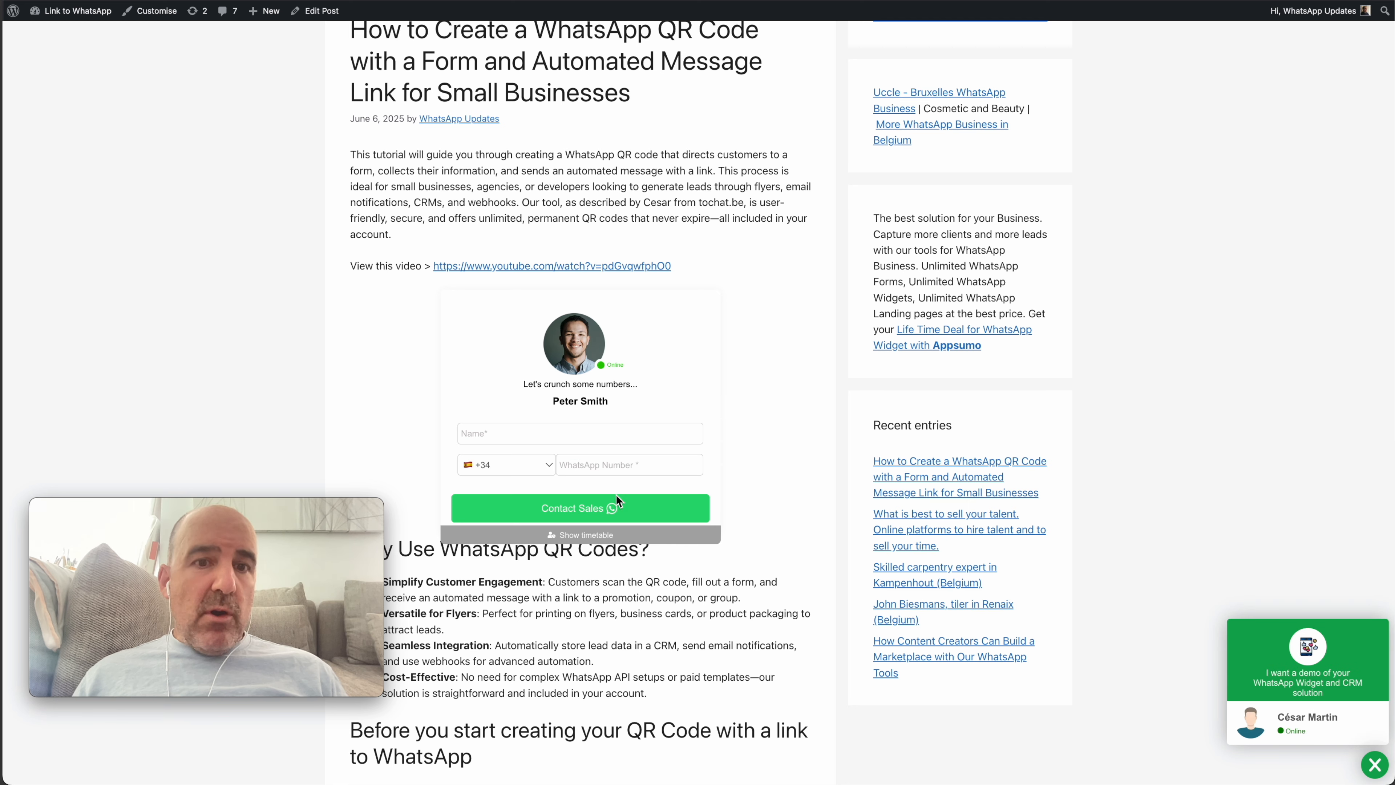
Select the article's intro paragraph, then bring up the client-questions slide in Google Slides
left_click_drag(1393, 451, 1393, 403)
scroll(1192, 385, "up", 7)
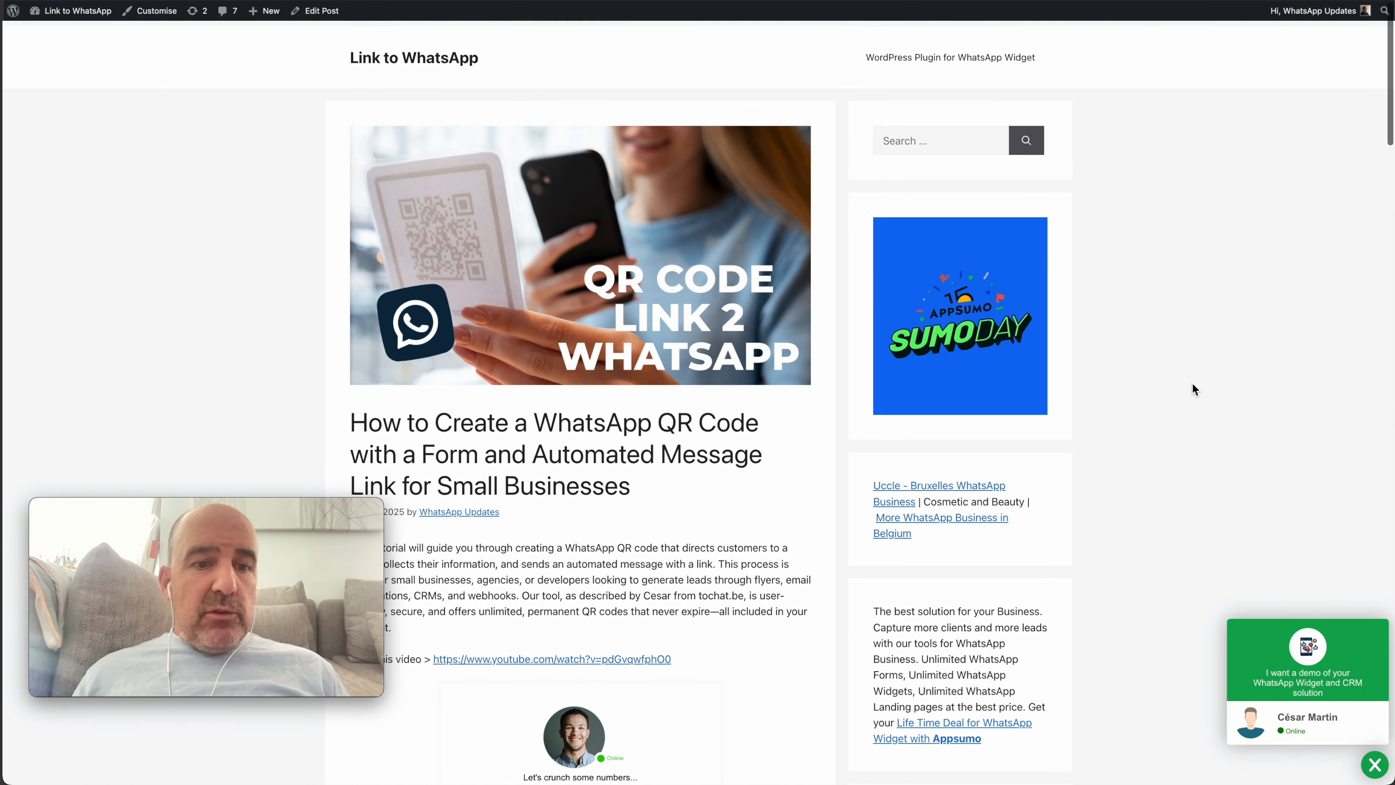
scroll(1192, 383, "down", 5)
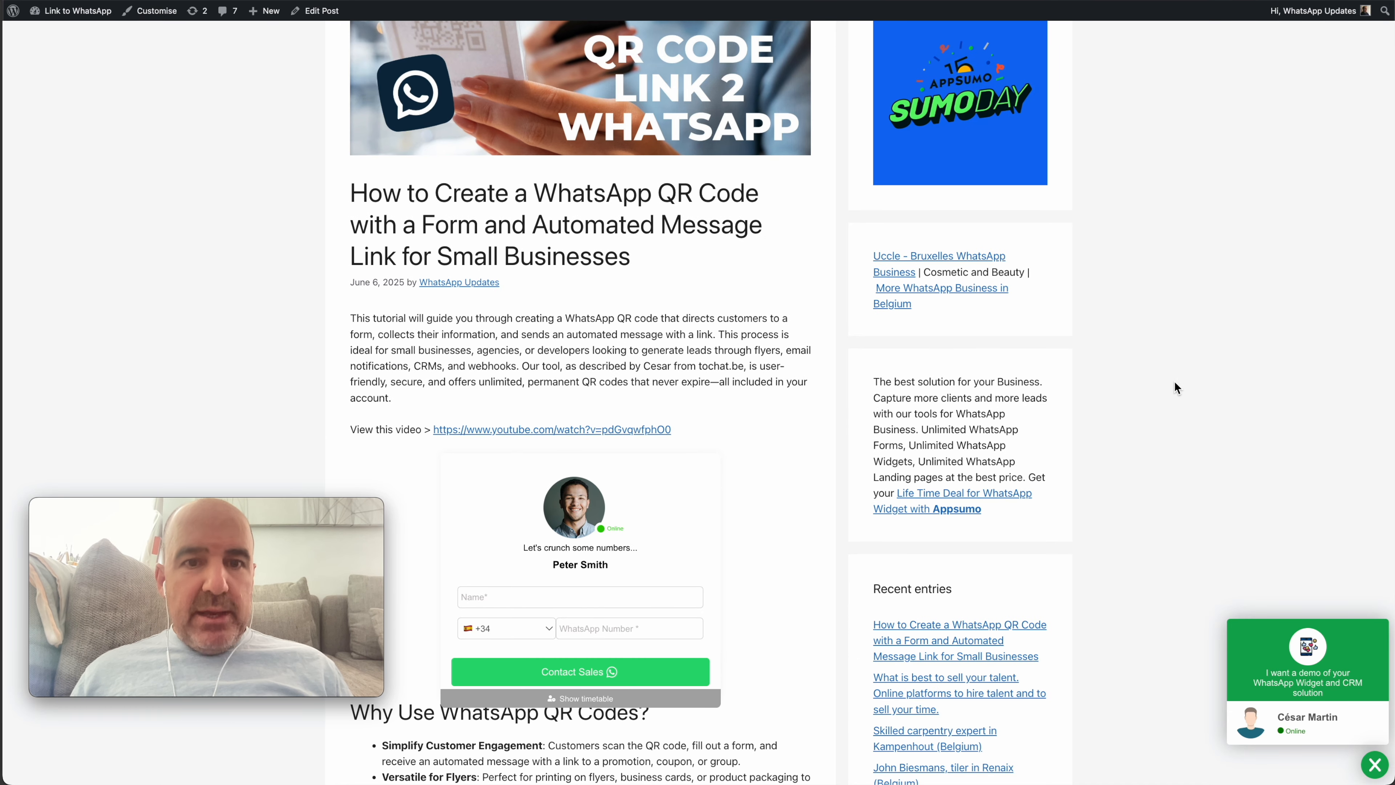
triple_click(717, 350)
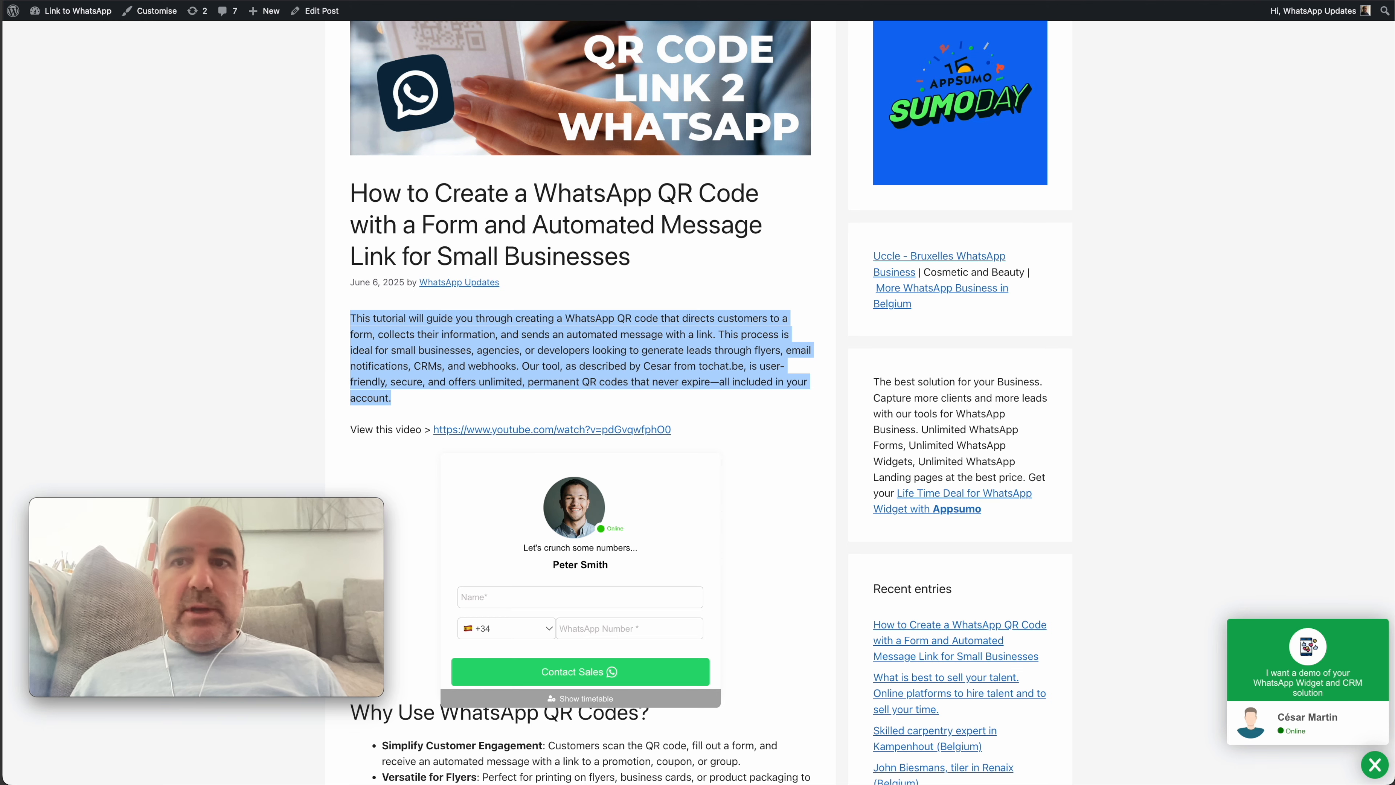
left_click(984, 1)
key("ctrl+Tab")
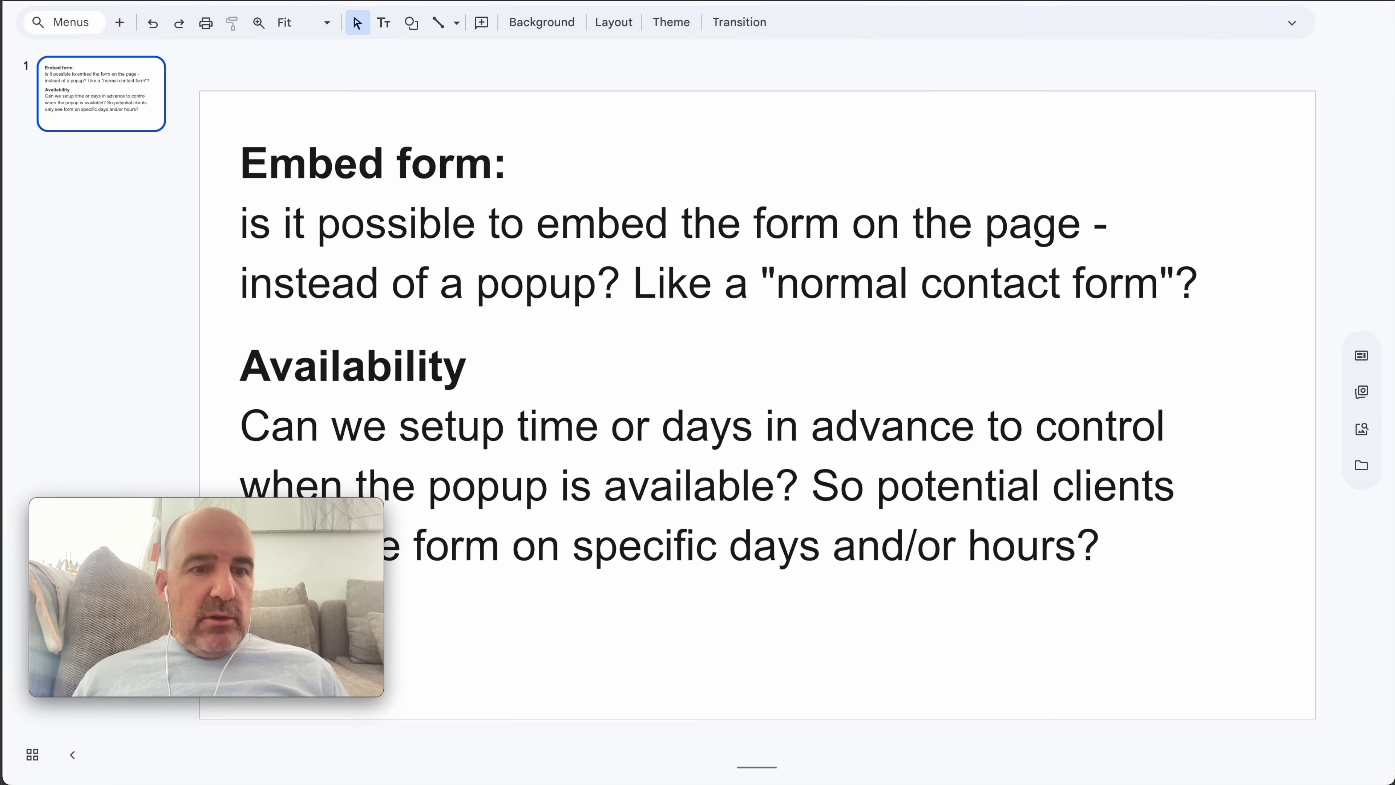
Highlight the Embed form and Availability questions on the slide
triple_click(578, 220)
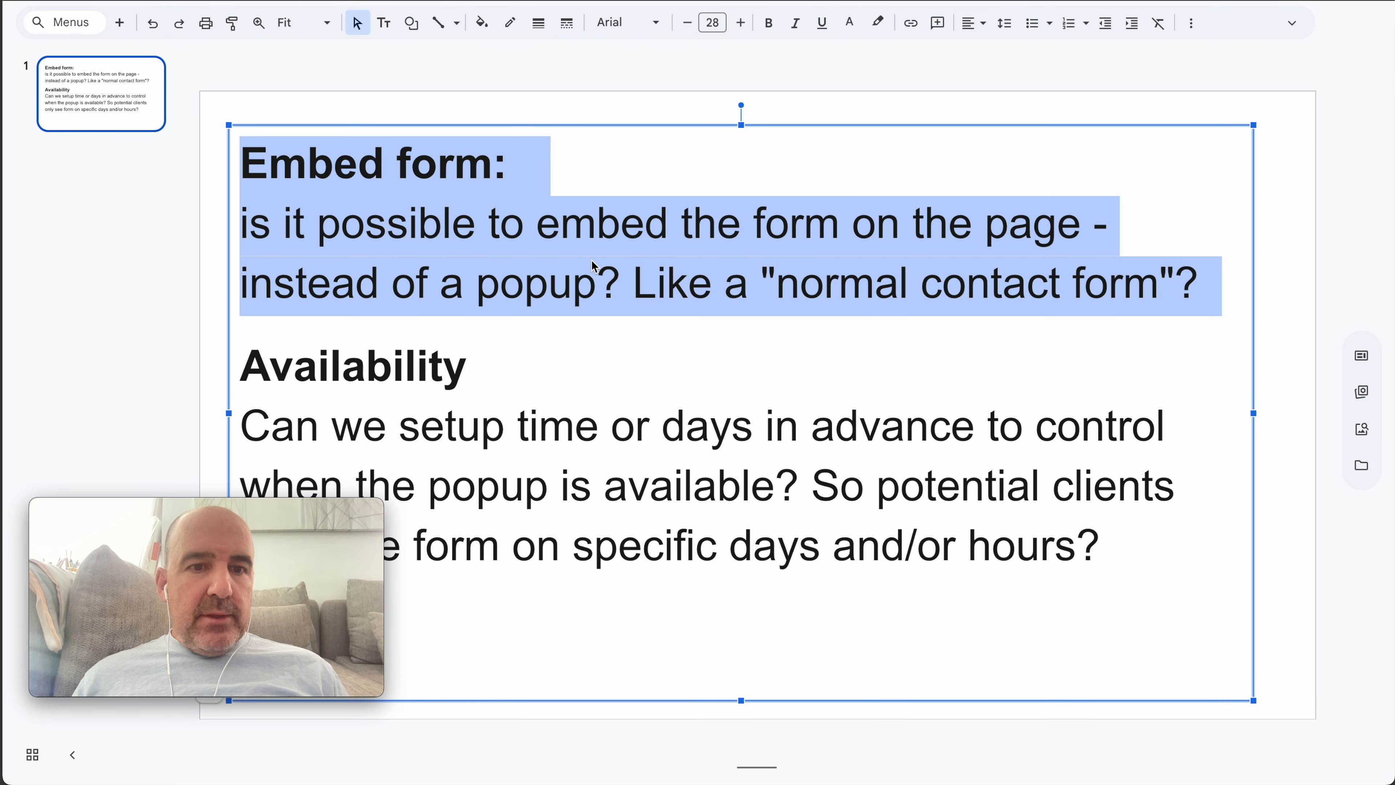
left_click_drag(232, 533, 227, 579)
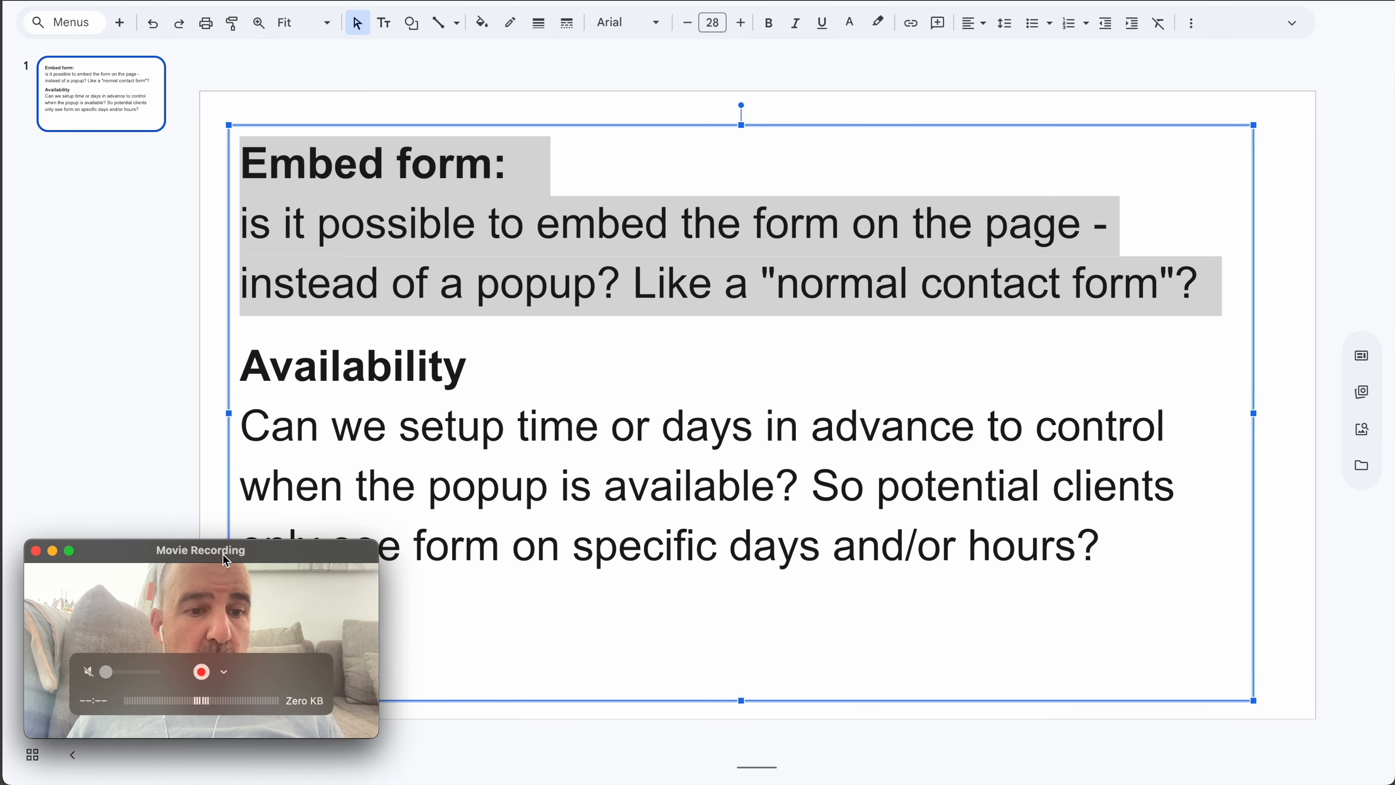
left_click(162, 495)
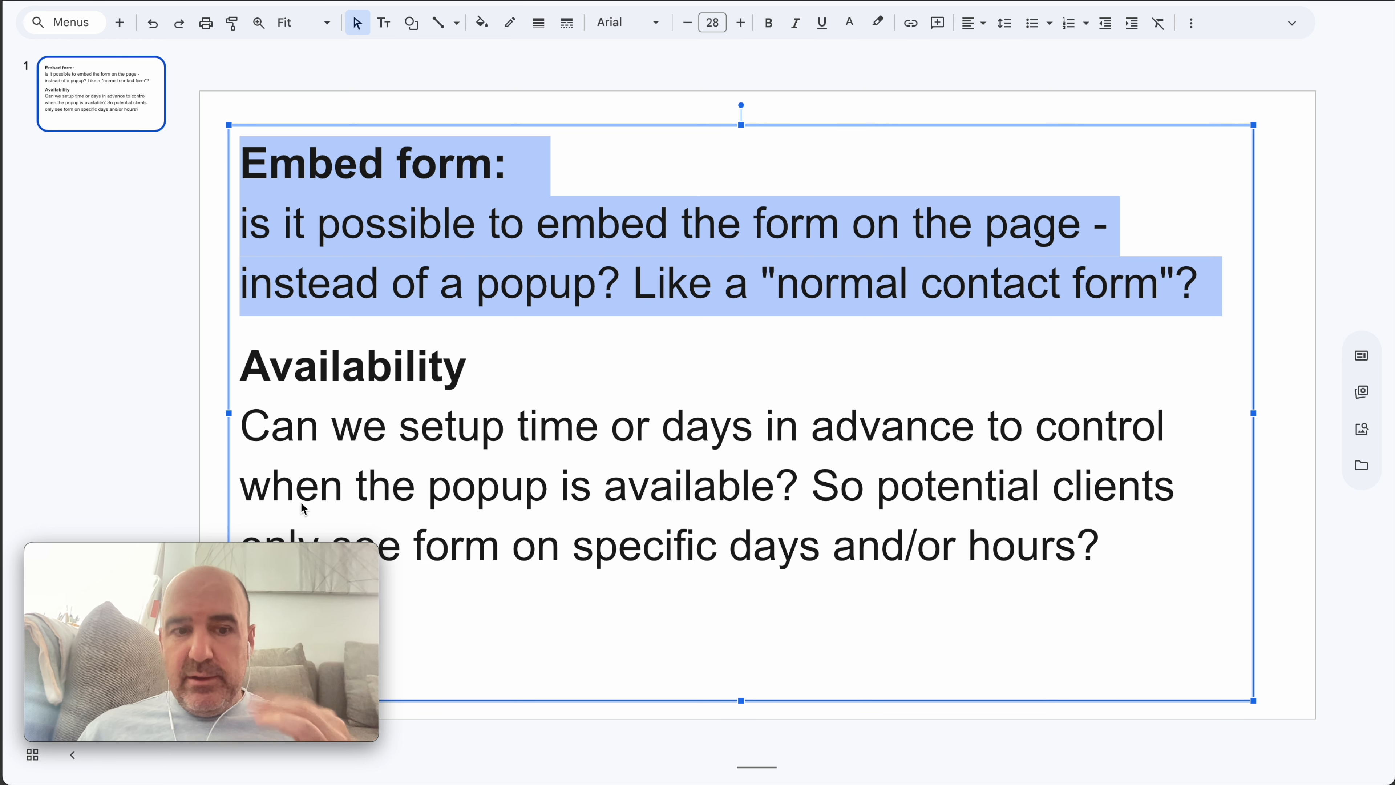
triple_click(421, 444)
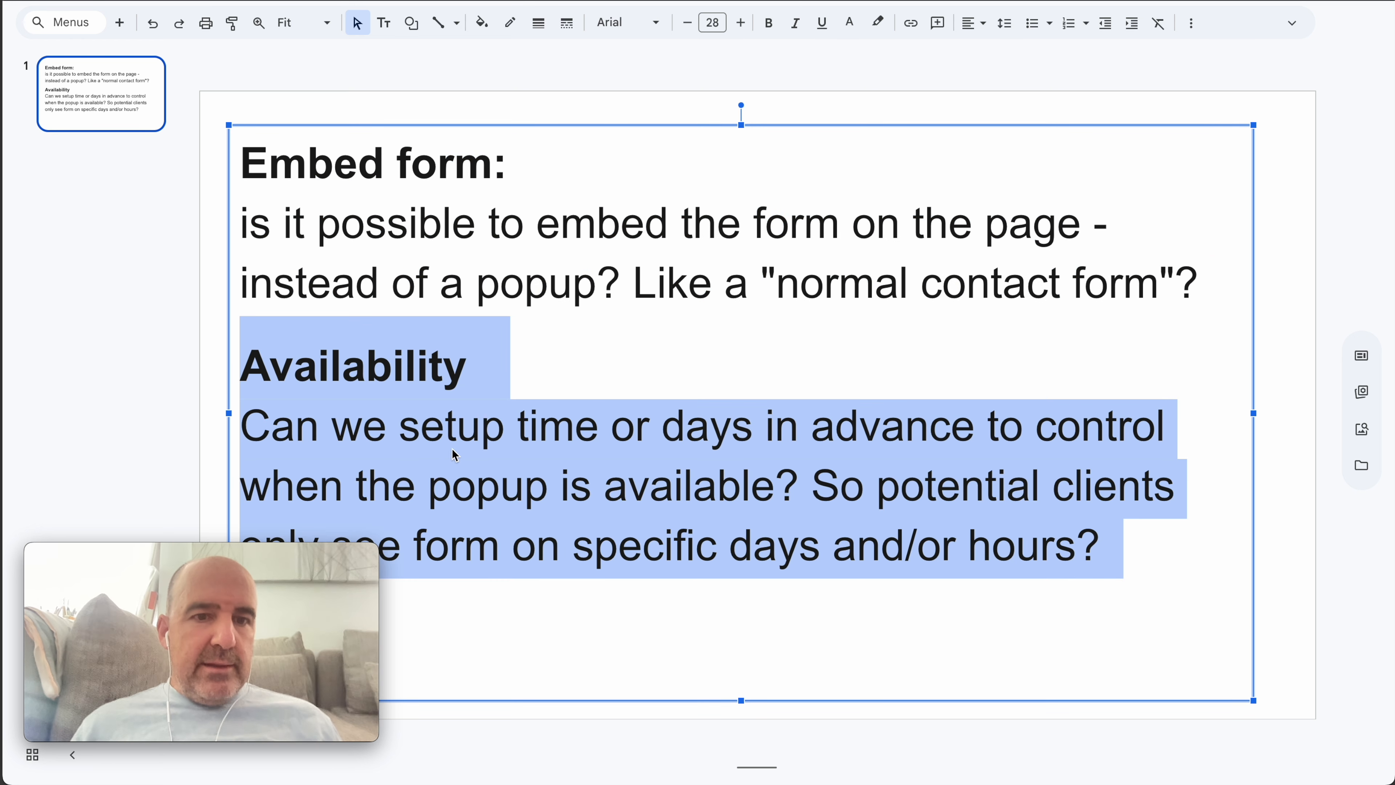
left_click(455, 413)
Highlight the phrases 'setup time or days', 'popup is available' and 'normal' in the questions
double_click(471, 434)
left_click_drag(472, 434, 690, 438)
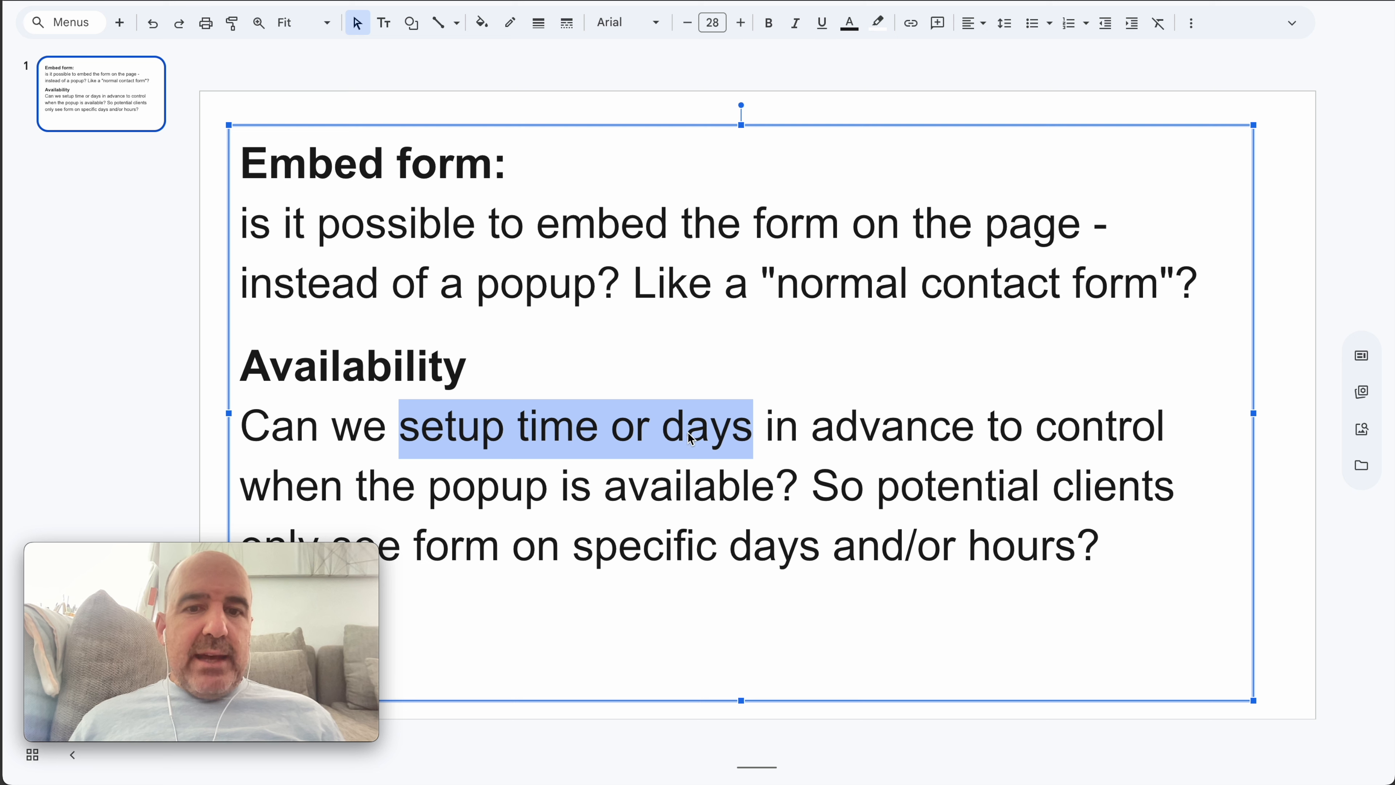
left_click(489, 497)
left_click(666, 494)
left_click_drag(667, 498, 506, 495)
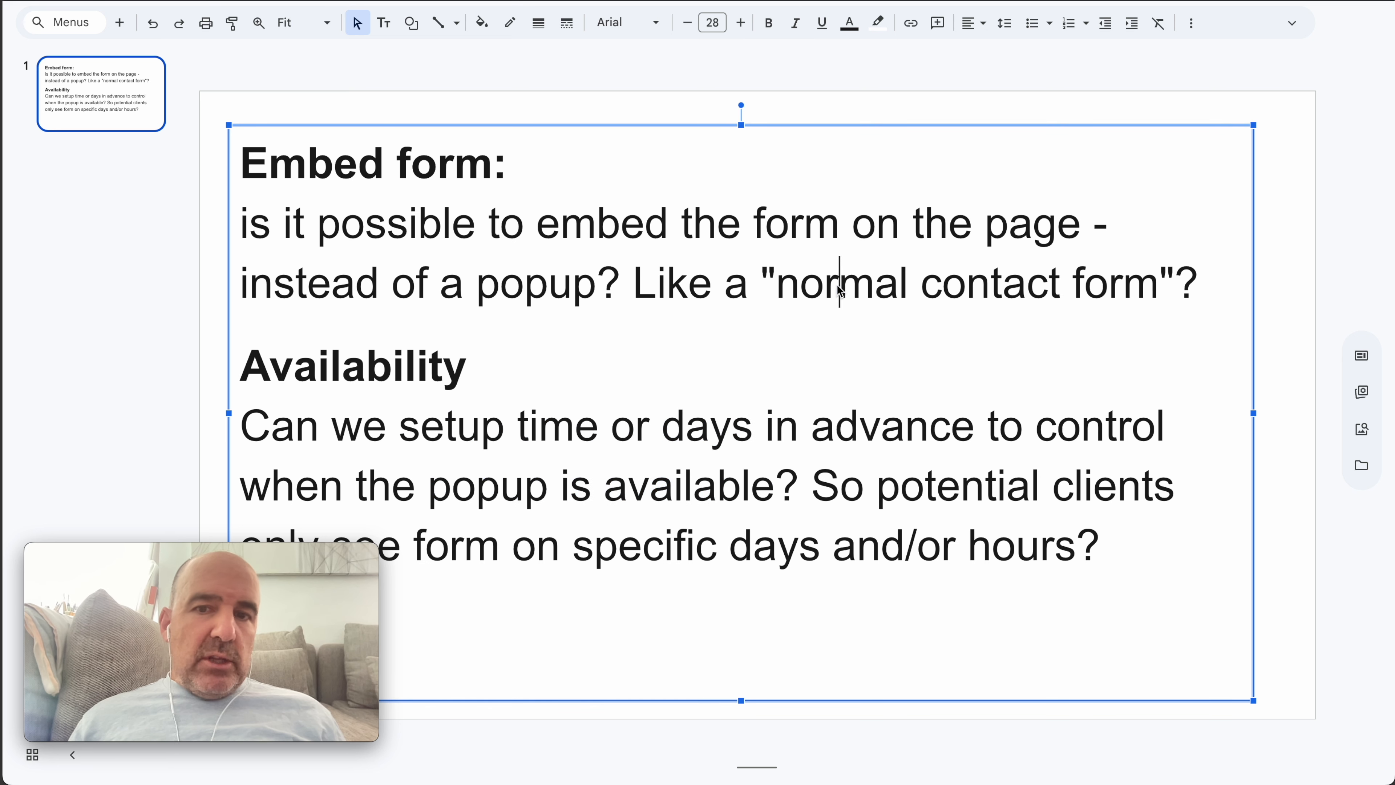
double_click(838, 296)
left_click(624, 487)
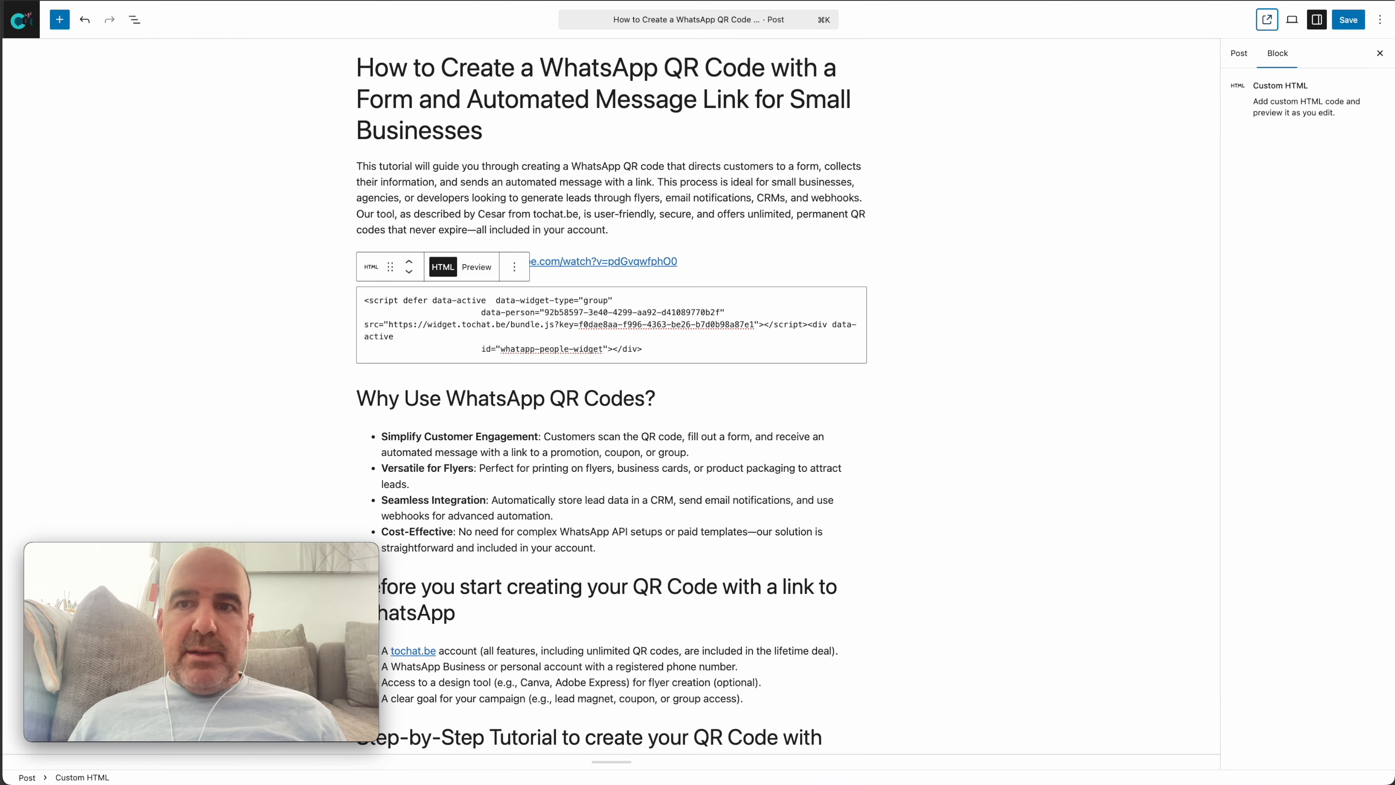
Cycle through the open browser tabs to reach the demo page with the embedded form
left_click(1231, 1)
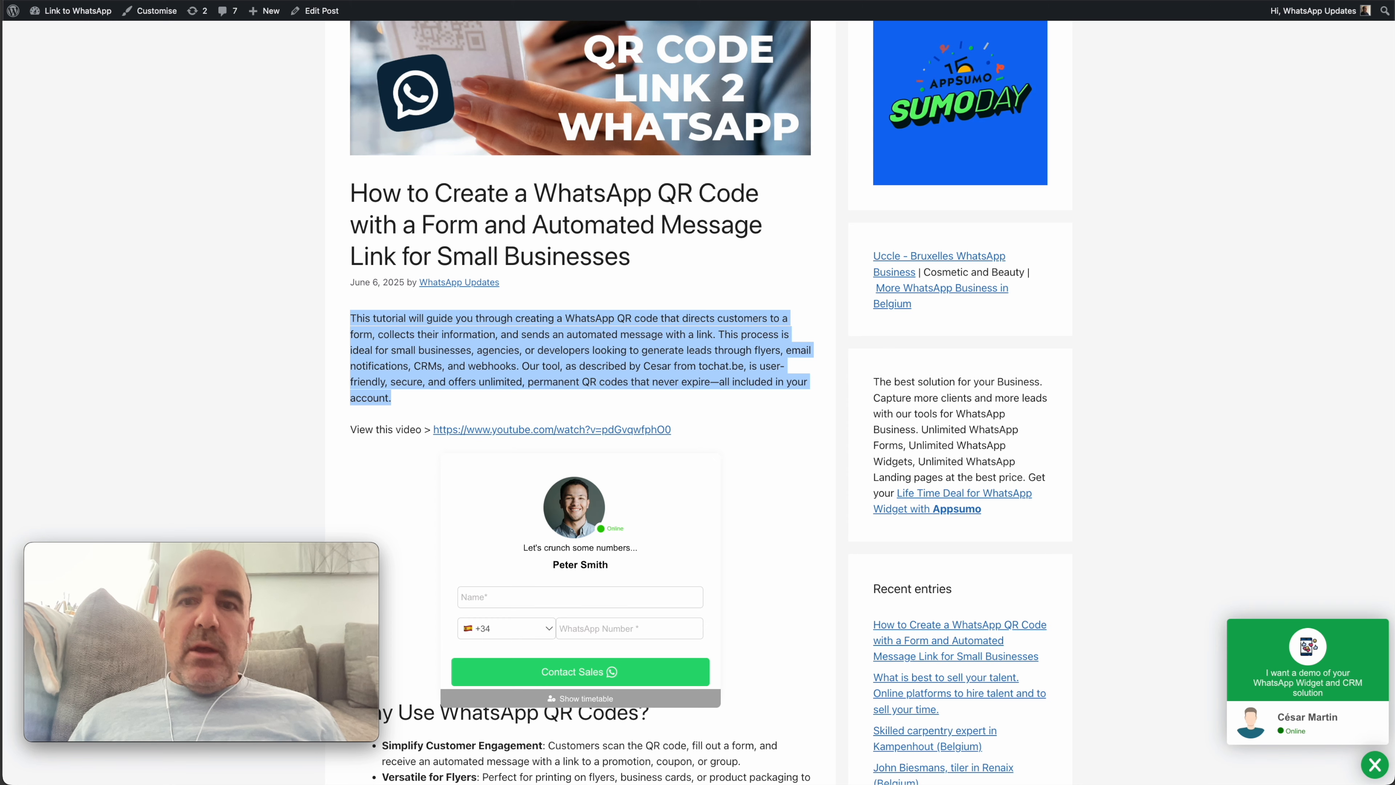
left_click(993, 2)
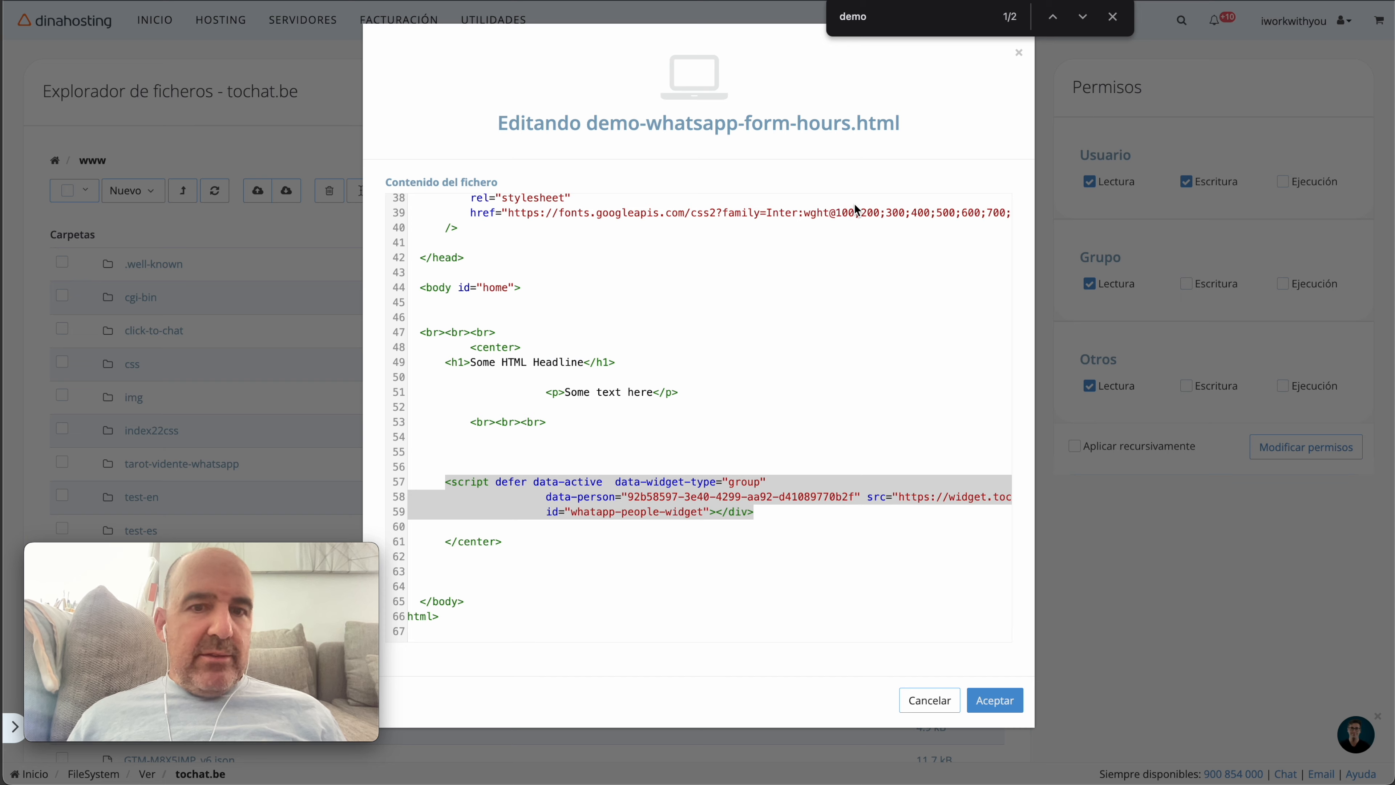
left_click(993, 1)
left_click(824, 1)
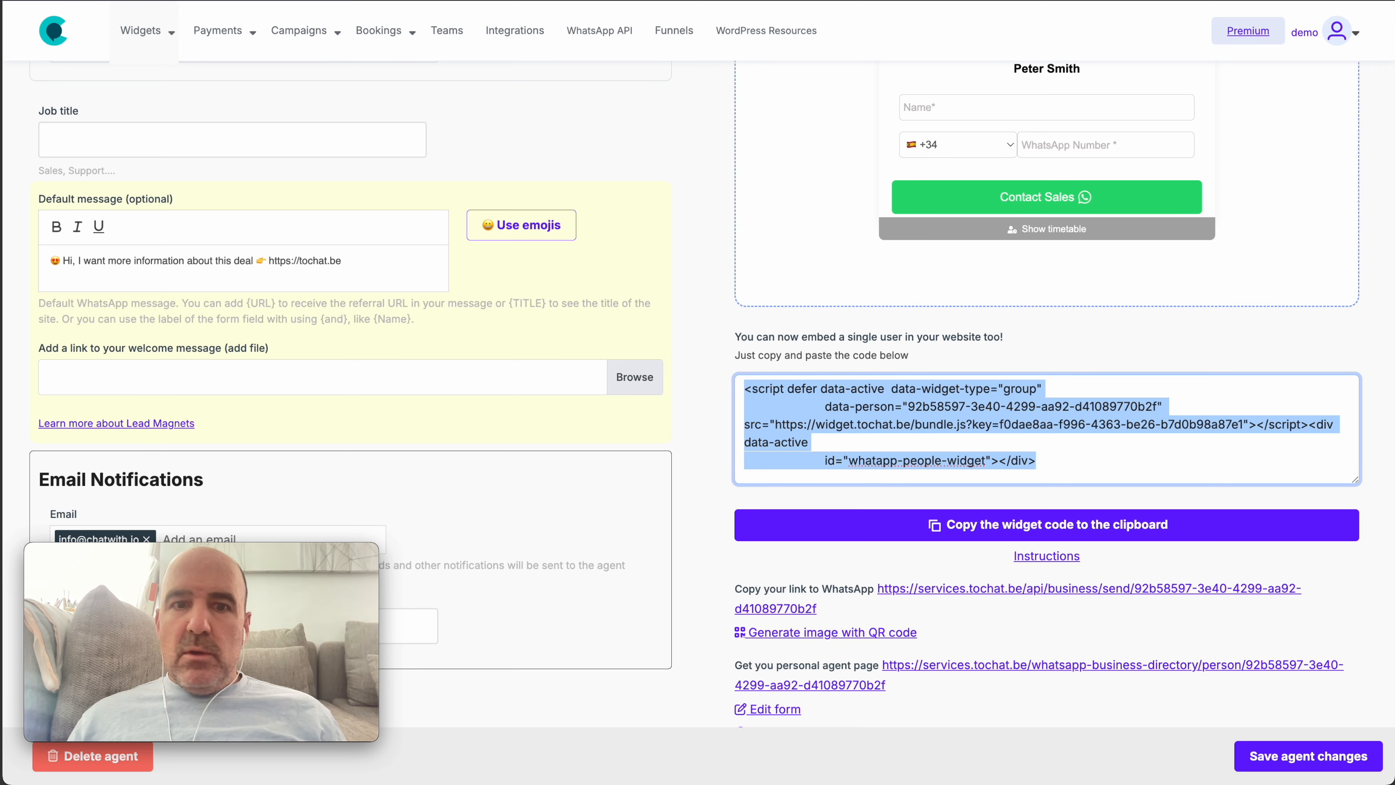
left_click(725, 1)
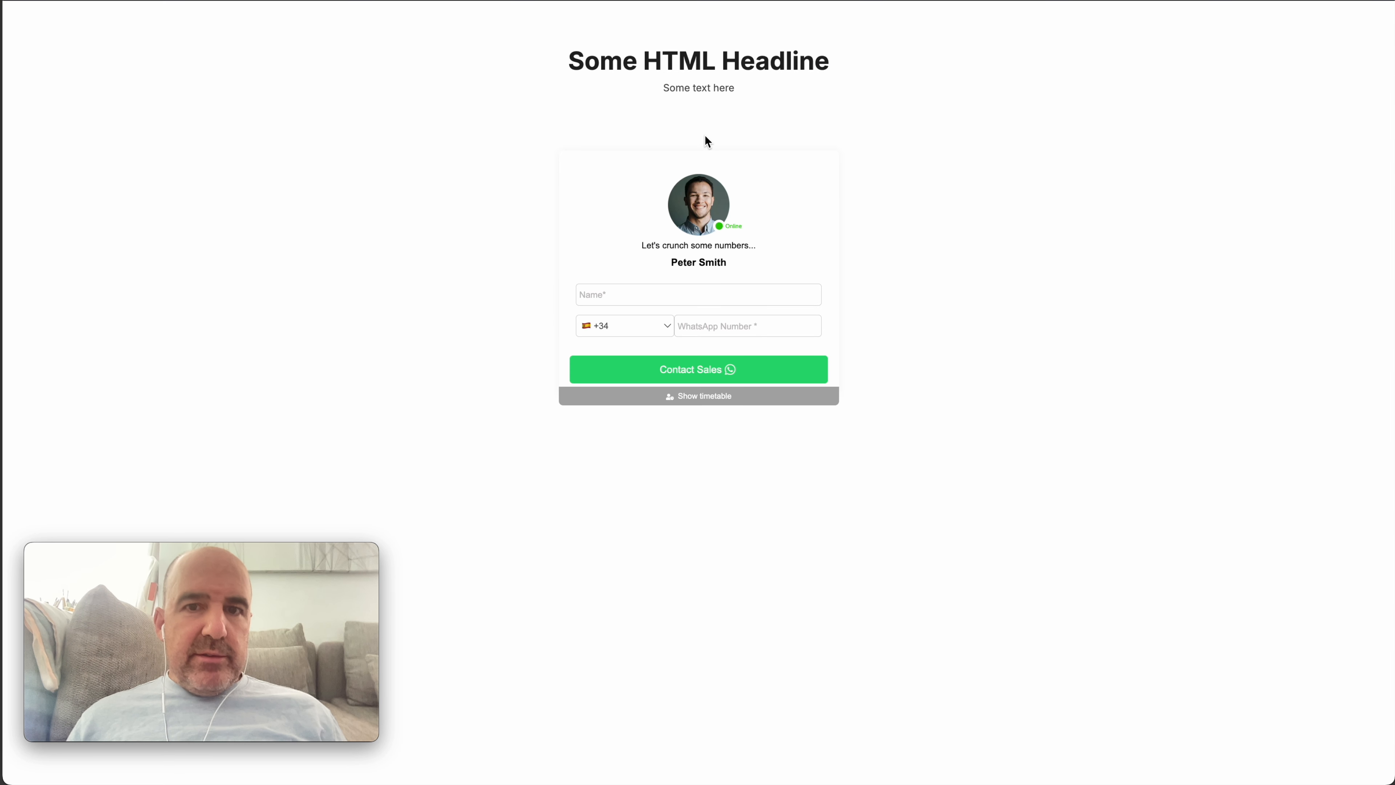
Zoom the demo page and view the agent's weekly timetable showing Sunday 09:00–14:00
key("super+equal")
key("super+equal")
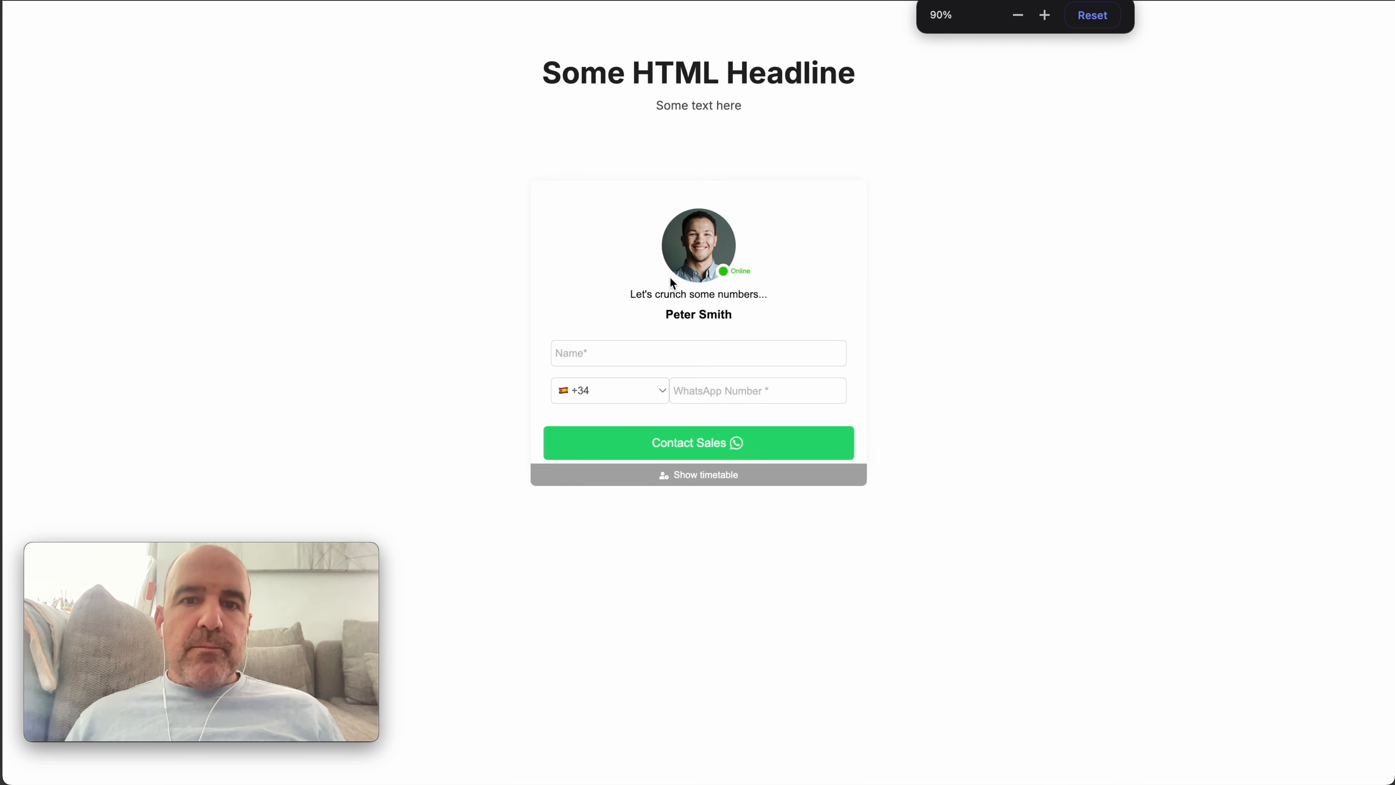
left_click(692, 476)
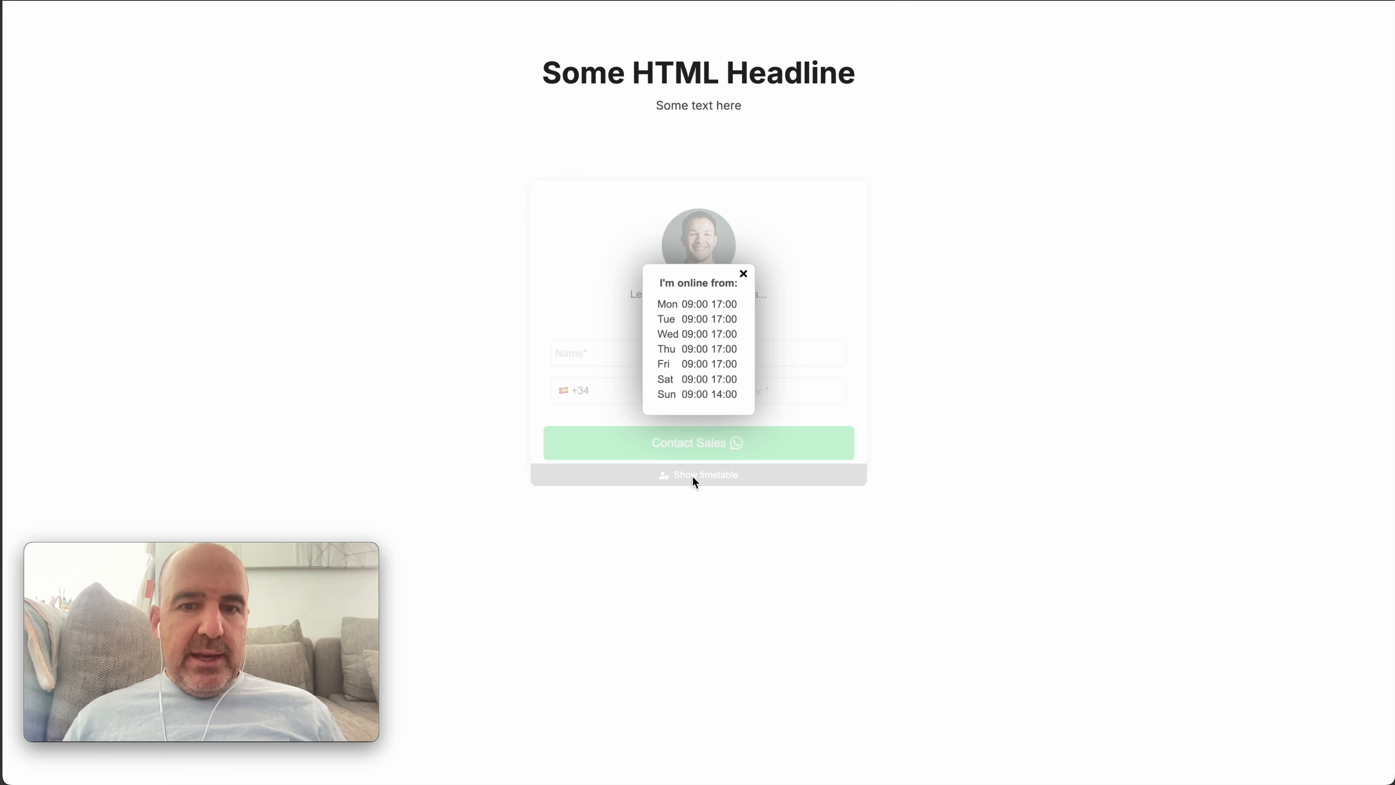
left_click(742, 273)
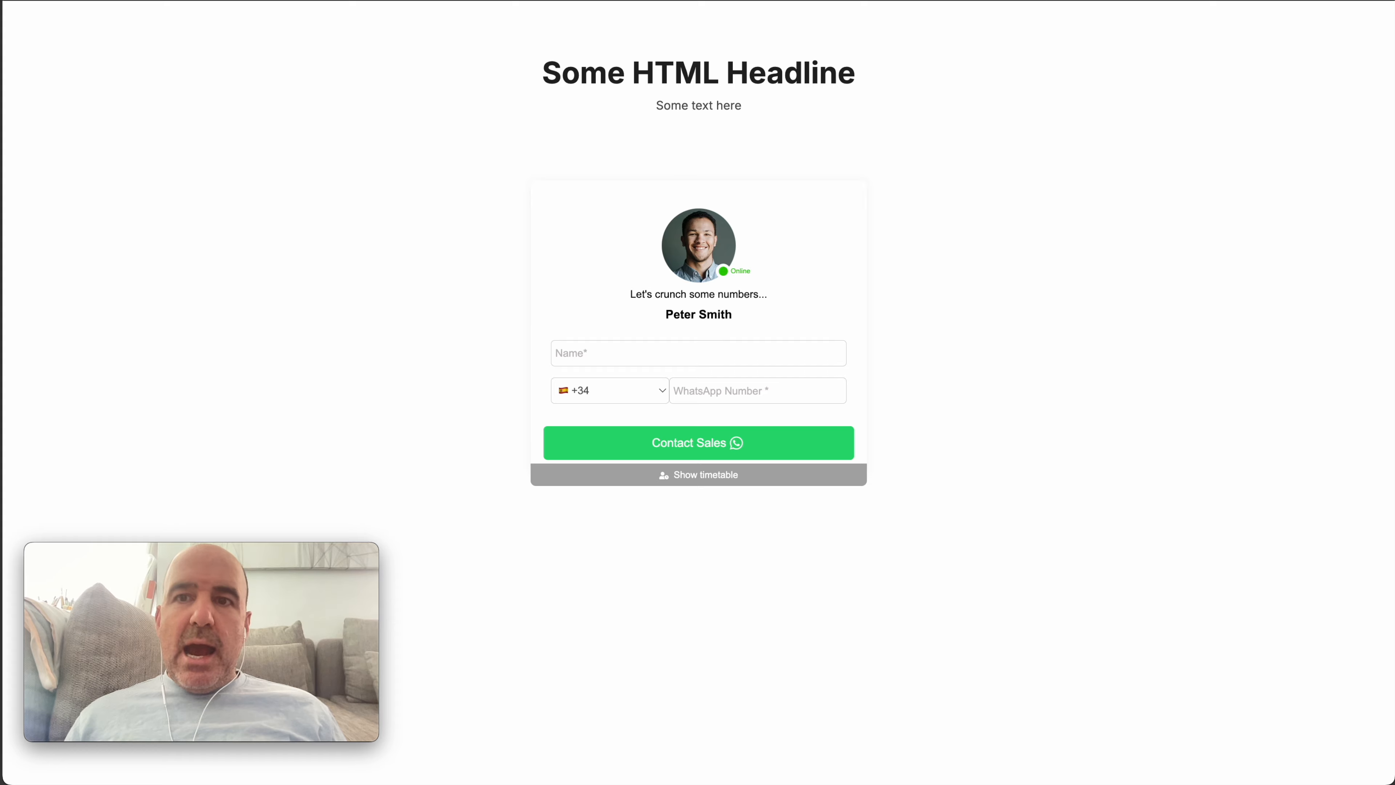
left_click(933, 1)
left_click(714, 1)
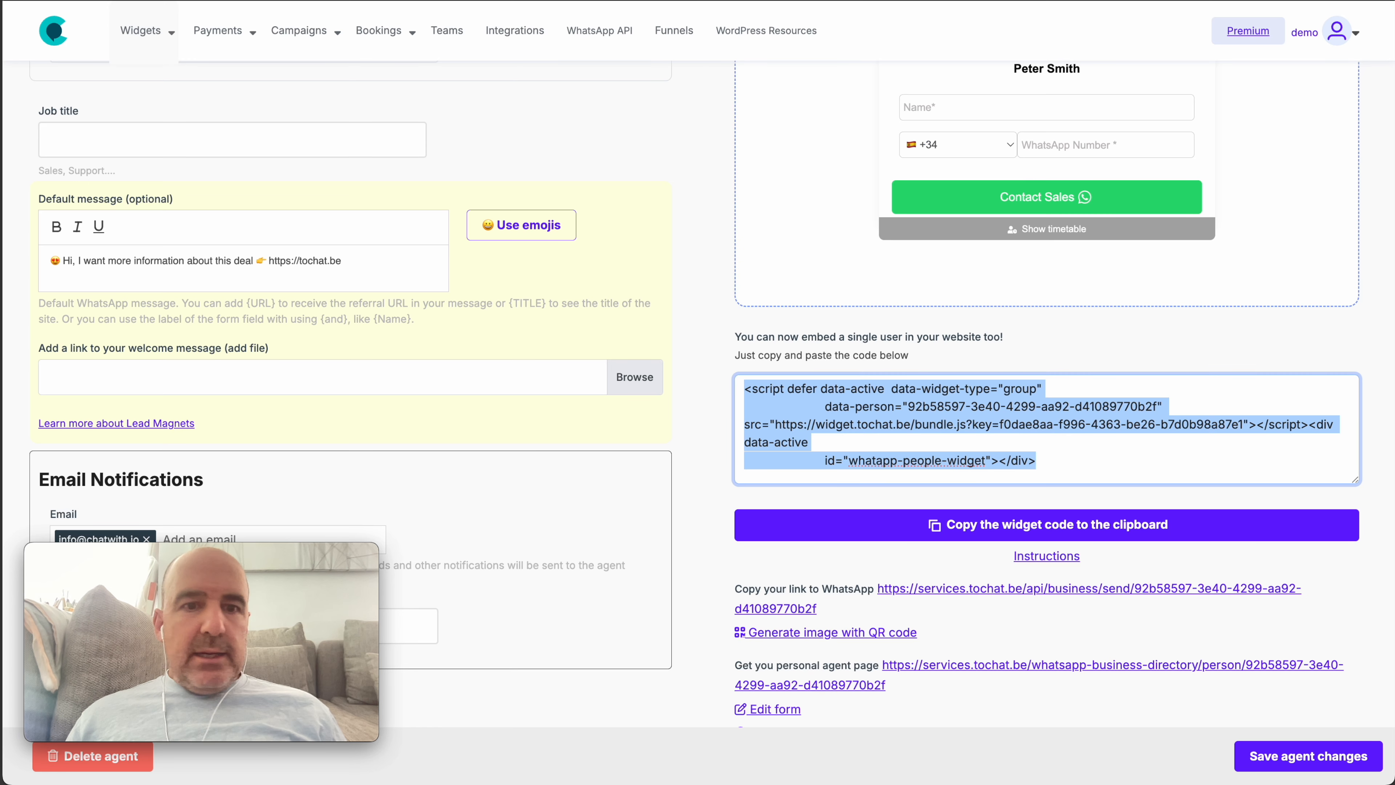
Set the Sunday timetable block's timezone to Europe / Madrid by filtering 'madrid'
scroll(599, 252, "up", 5)
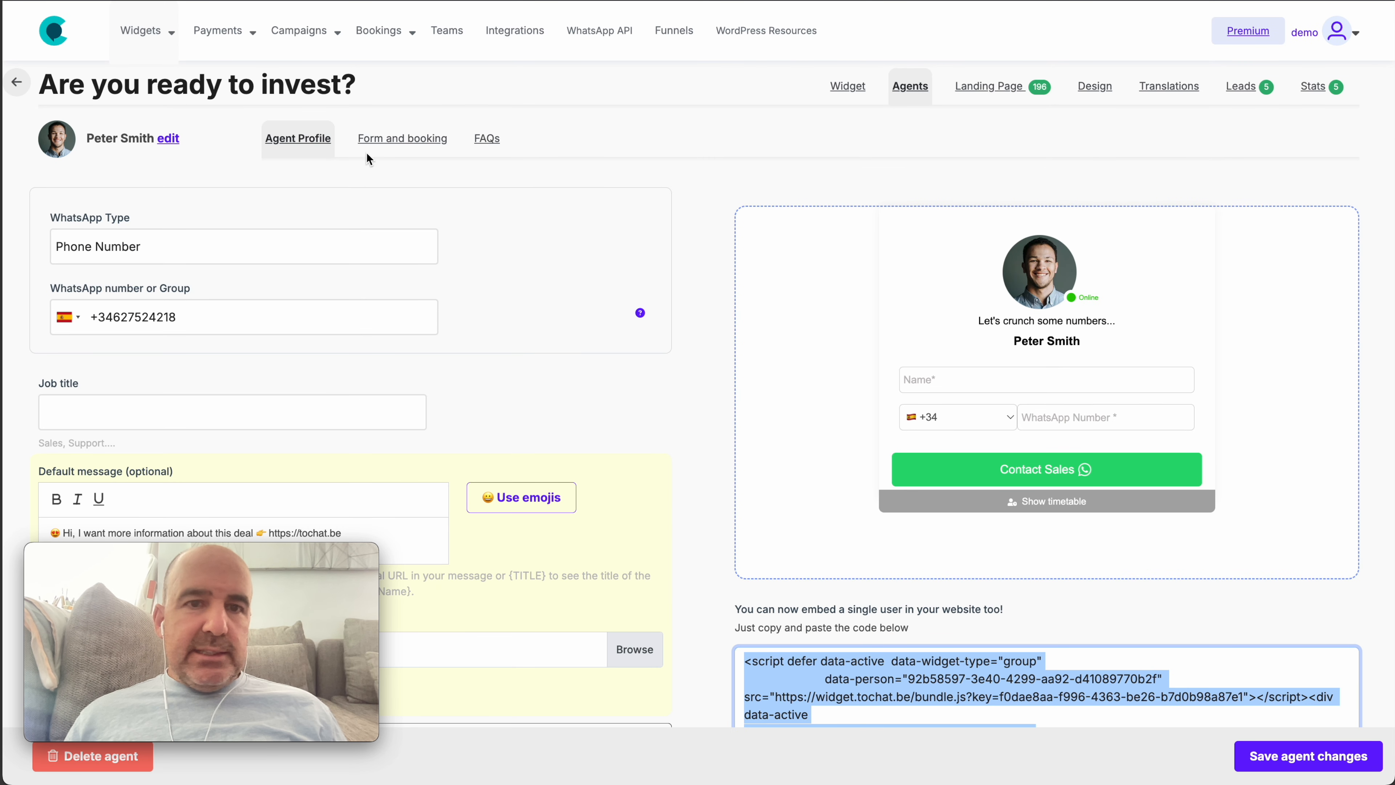
scroll(612, 243, "down", 8)
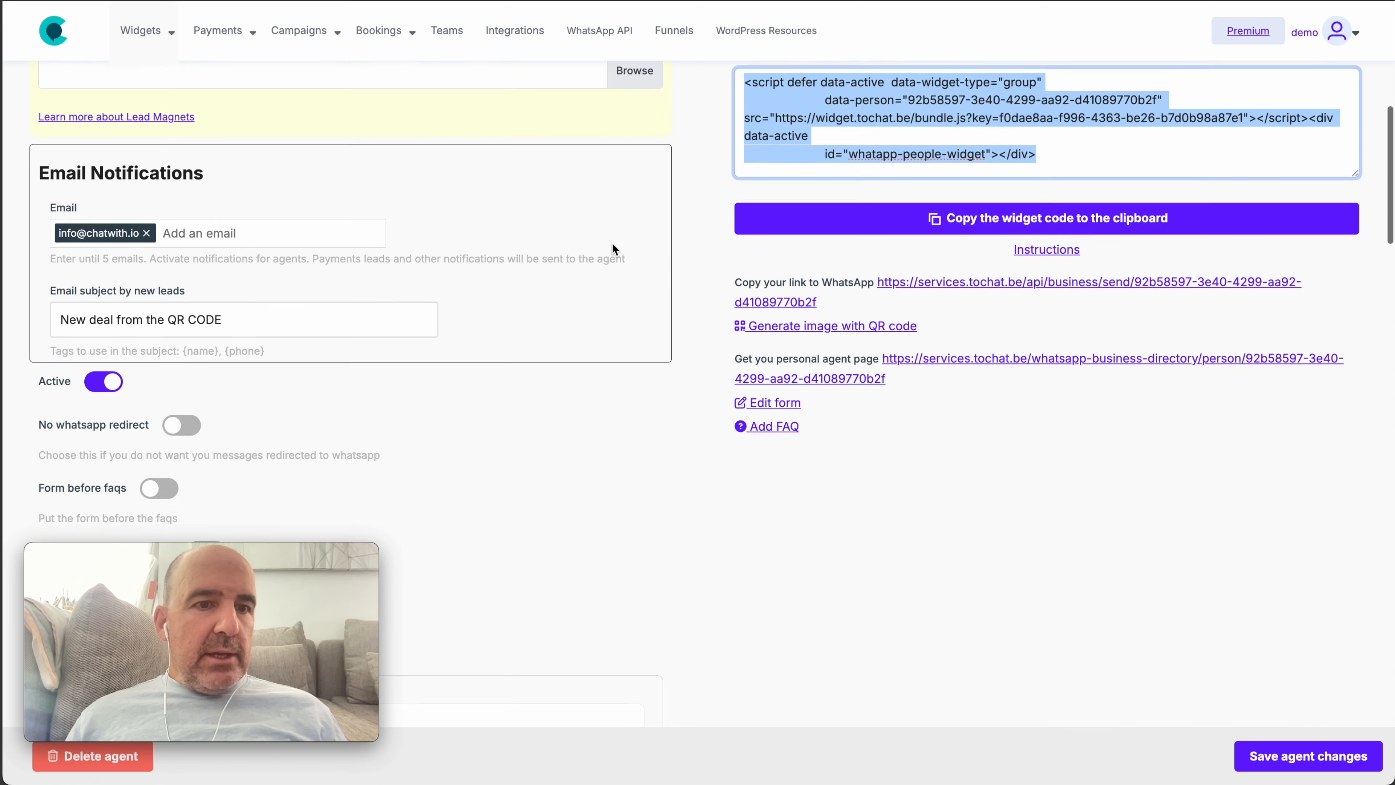
scroll(613, 249, "down", 3)
left_click_drag(47, 318, 125, 308)
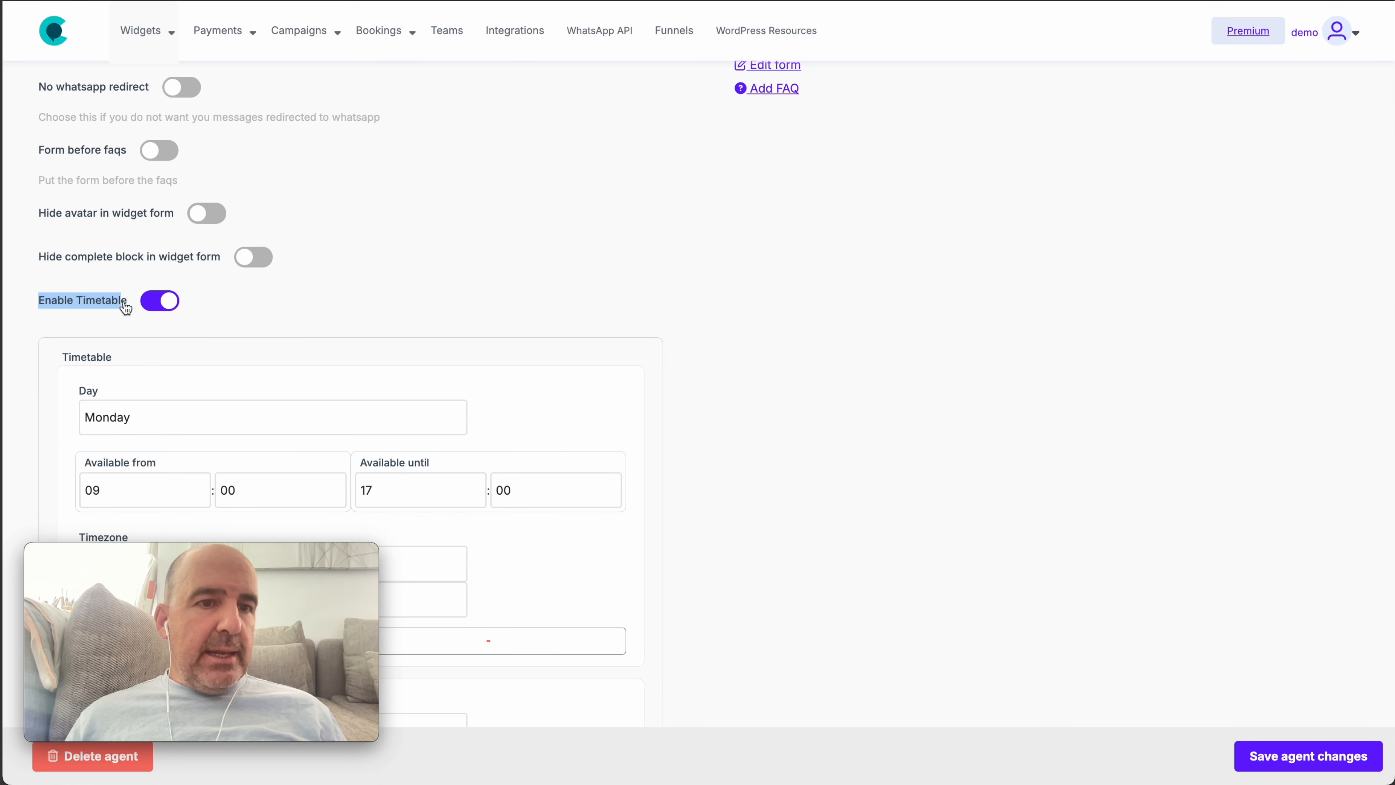
scroll(129, 309, "down", 5)
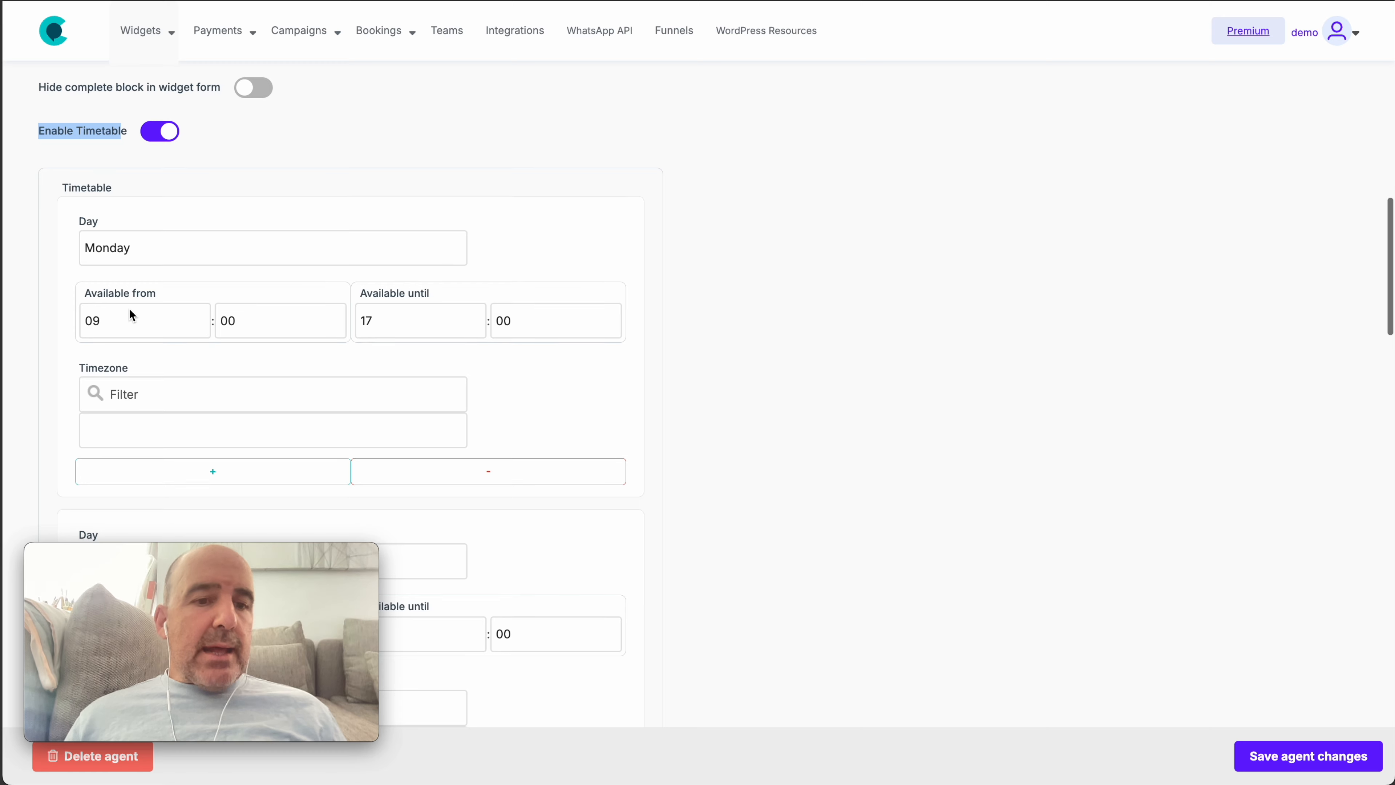
scroll(130, 314, "down", 14)
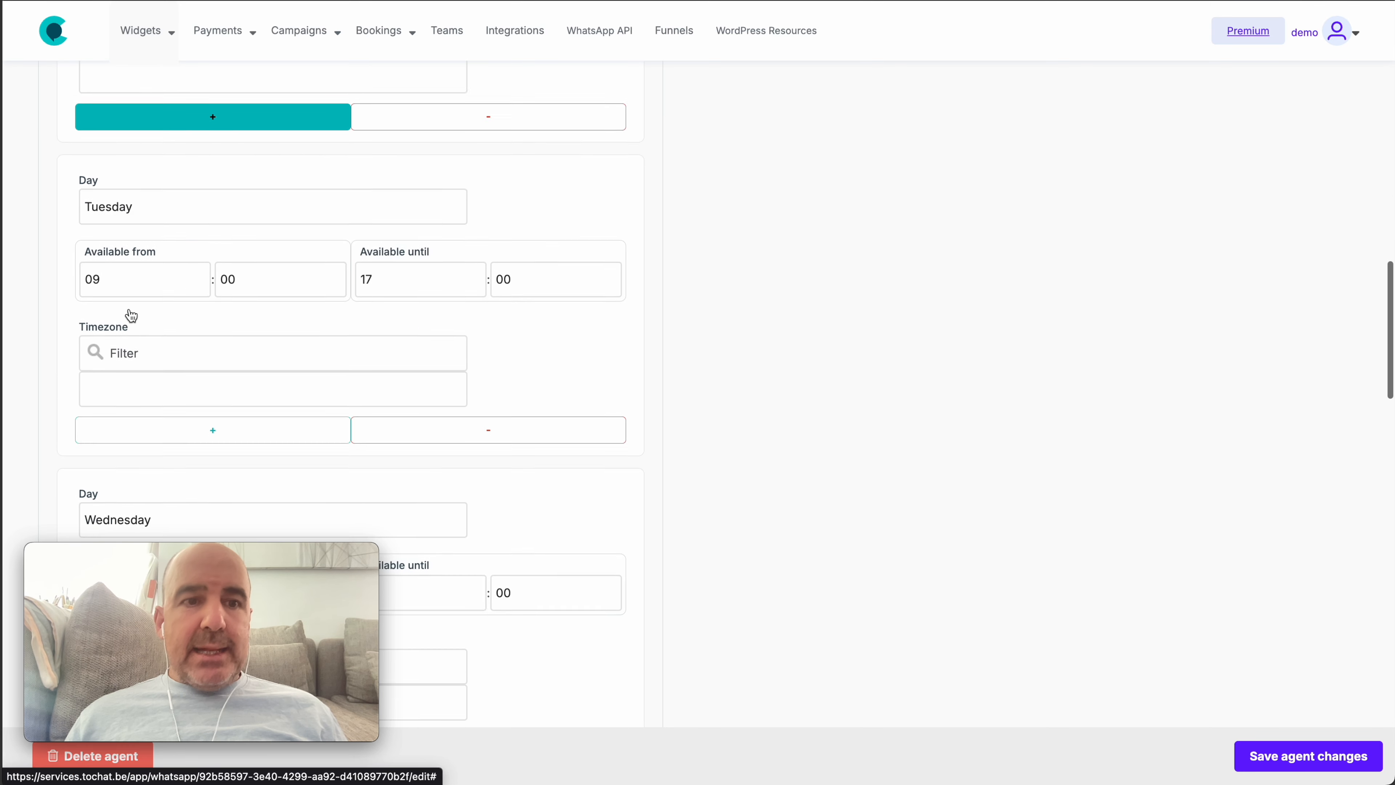
scroll(130, 308, "down", 14)
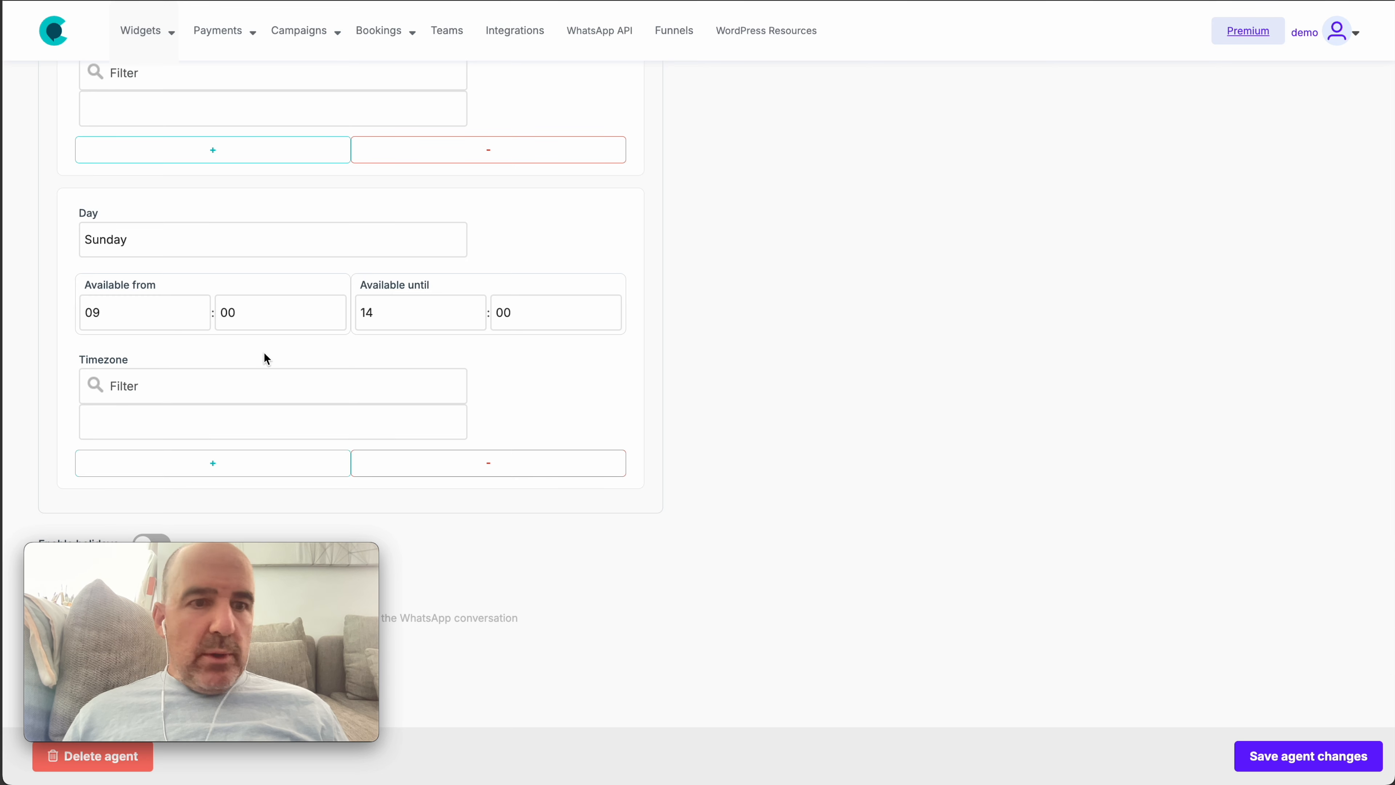
left_click(252, 410)
left_click(244, 384)
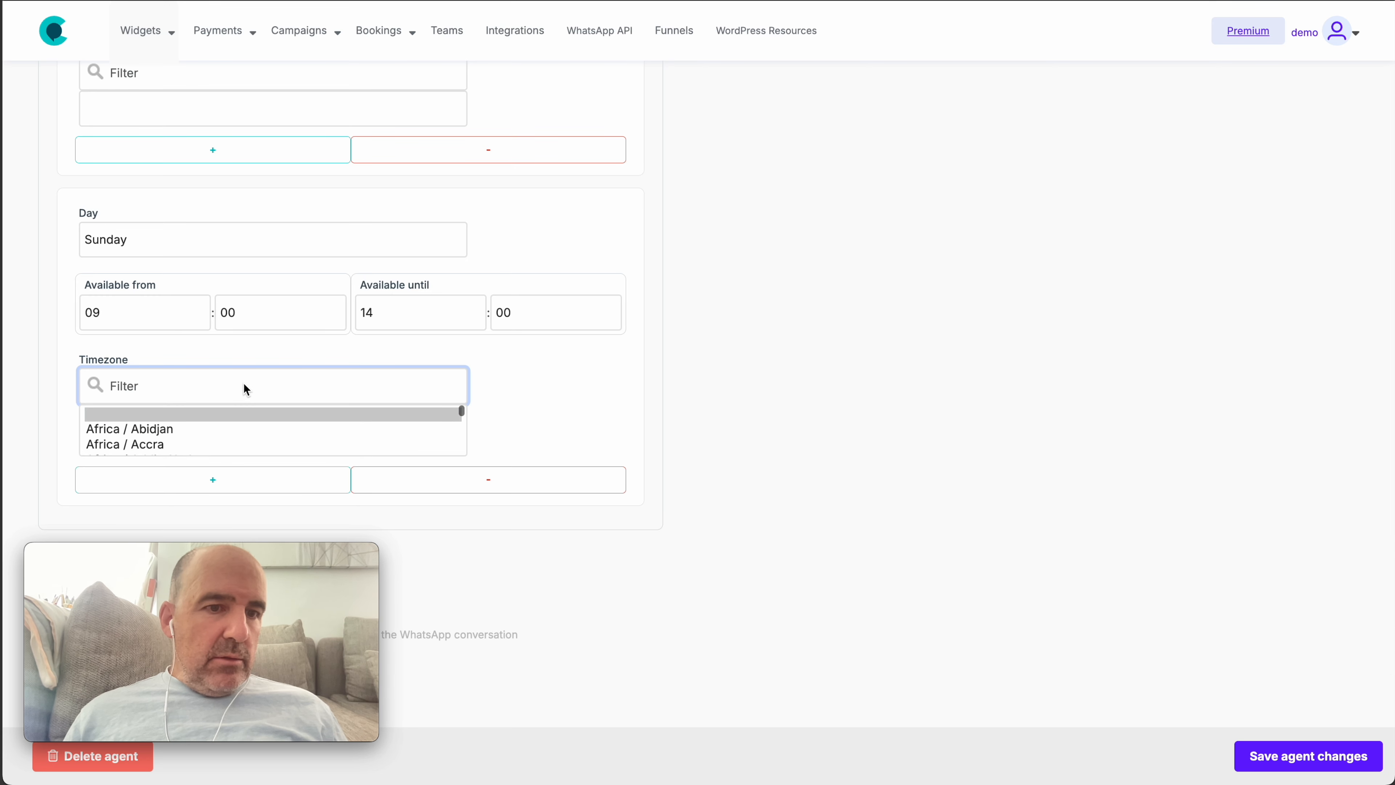
type("madrid")
left_click(217, 429)
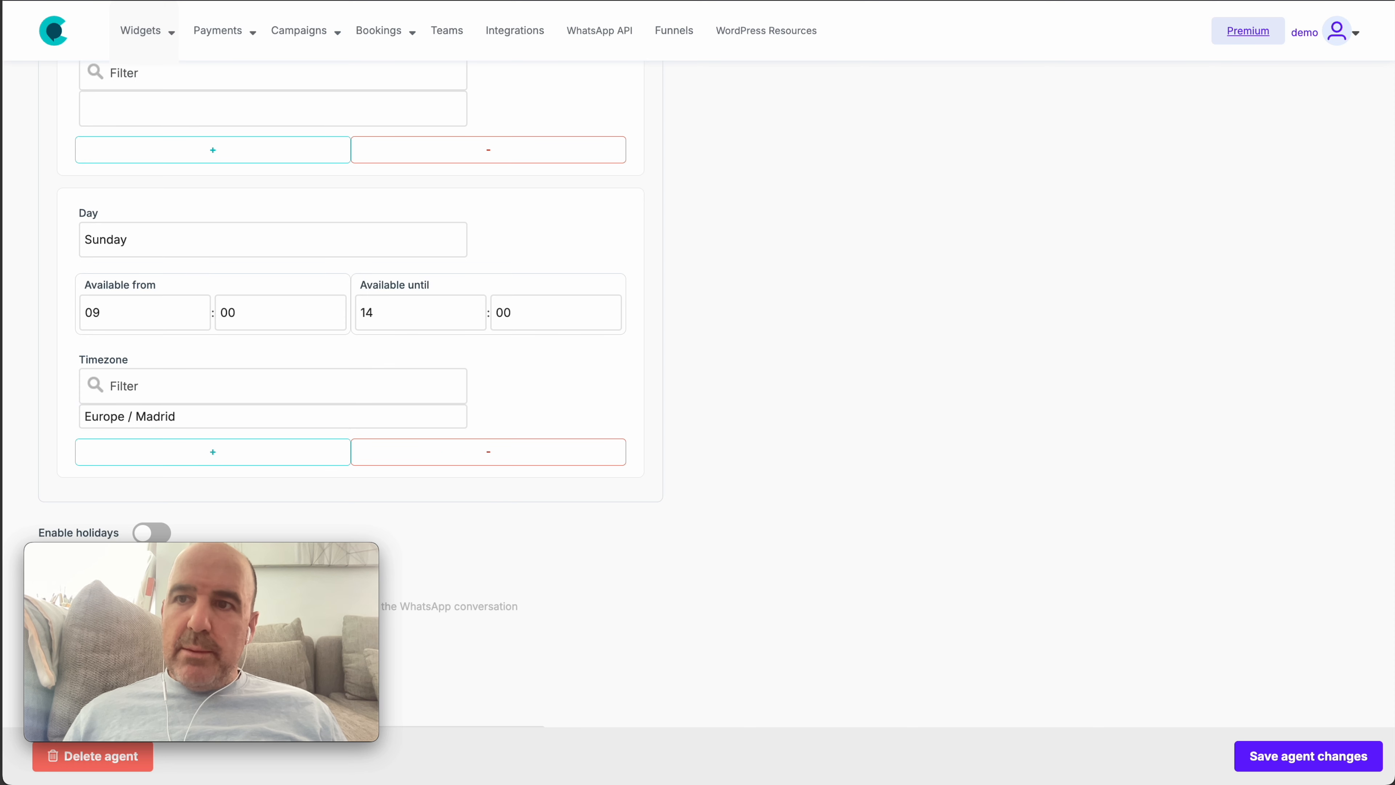
Change Sunday's Available until hour and save the agent changes
left_click(451, 312)
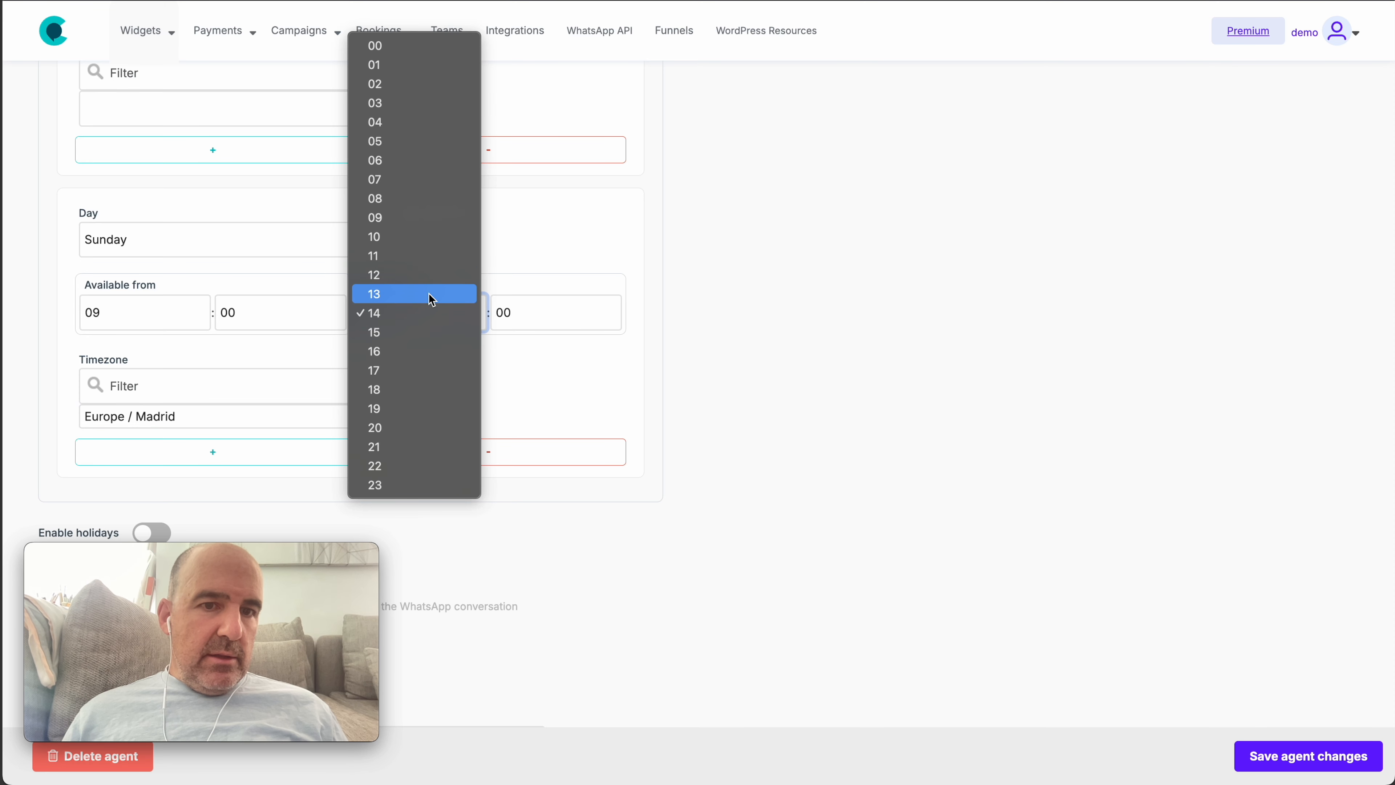
left_click(433, 275)
left_click(1308, 756)
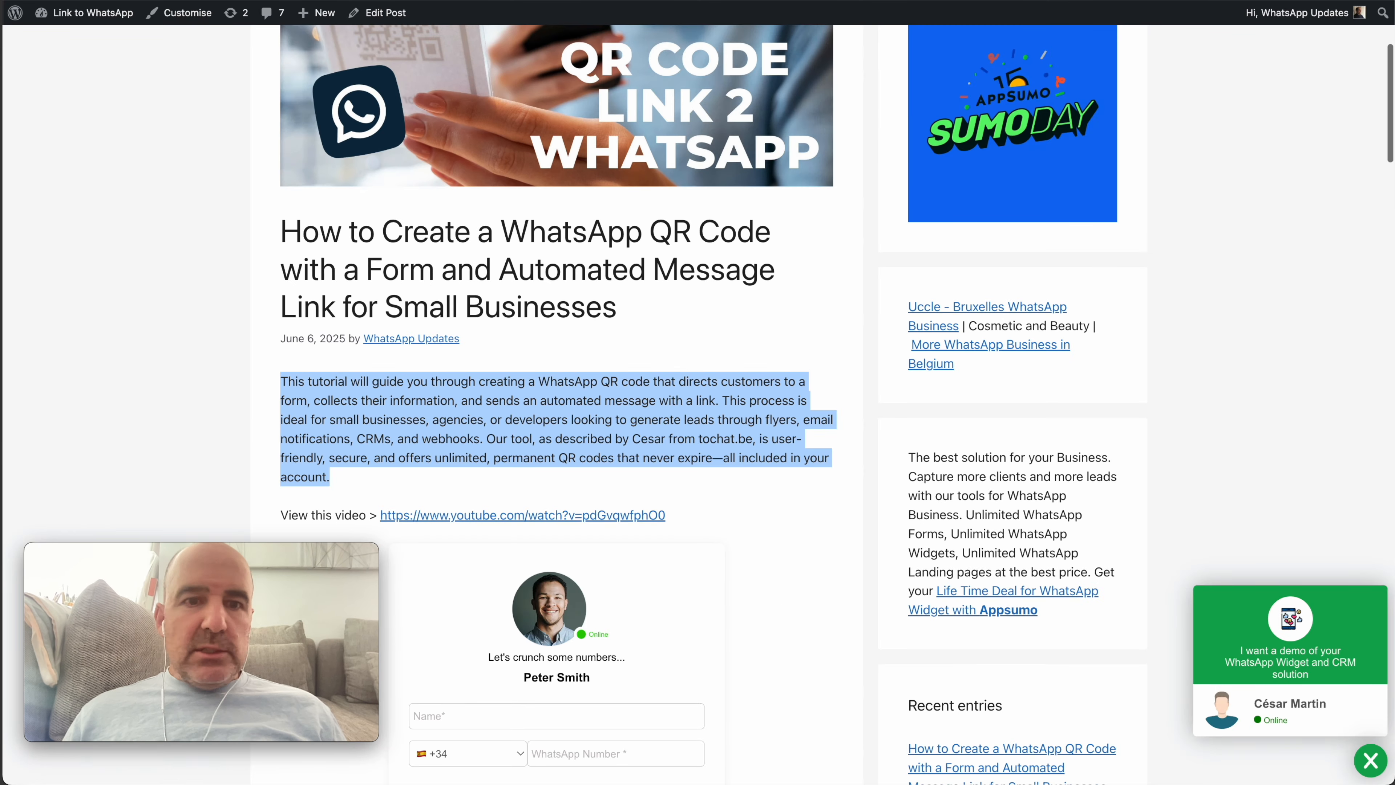
Scroll through the published blog post to view the live WhatsApp widget
scroll(715, 334, "down", 10)
scroll(484, 324, "up", 3)
scroll(484, 324, "up", 3)
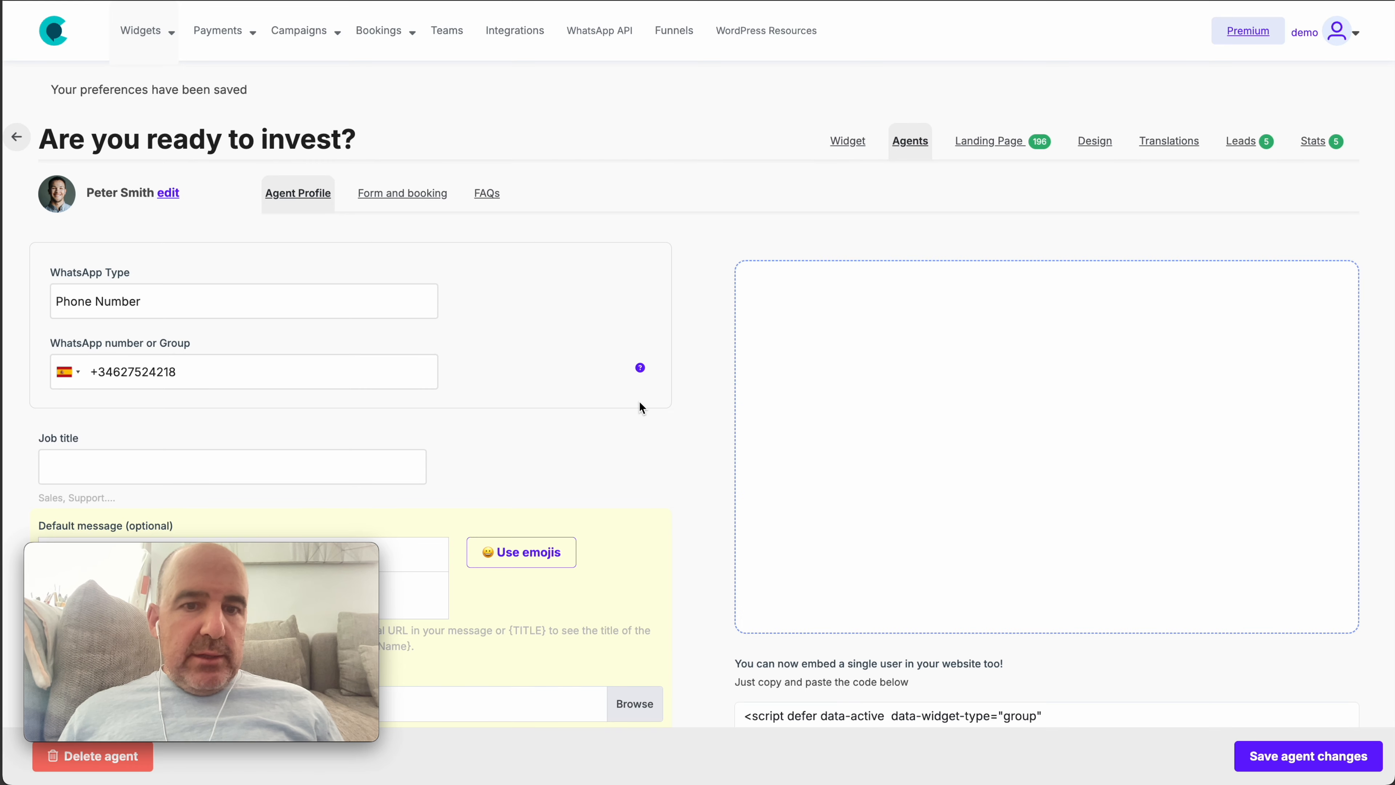
scroll(641, 407, "down", 10)
scroll(638, 401, "down", 8)
scroll(585, 351, "up", 4)
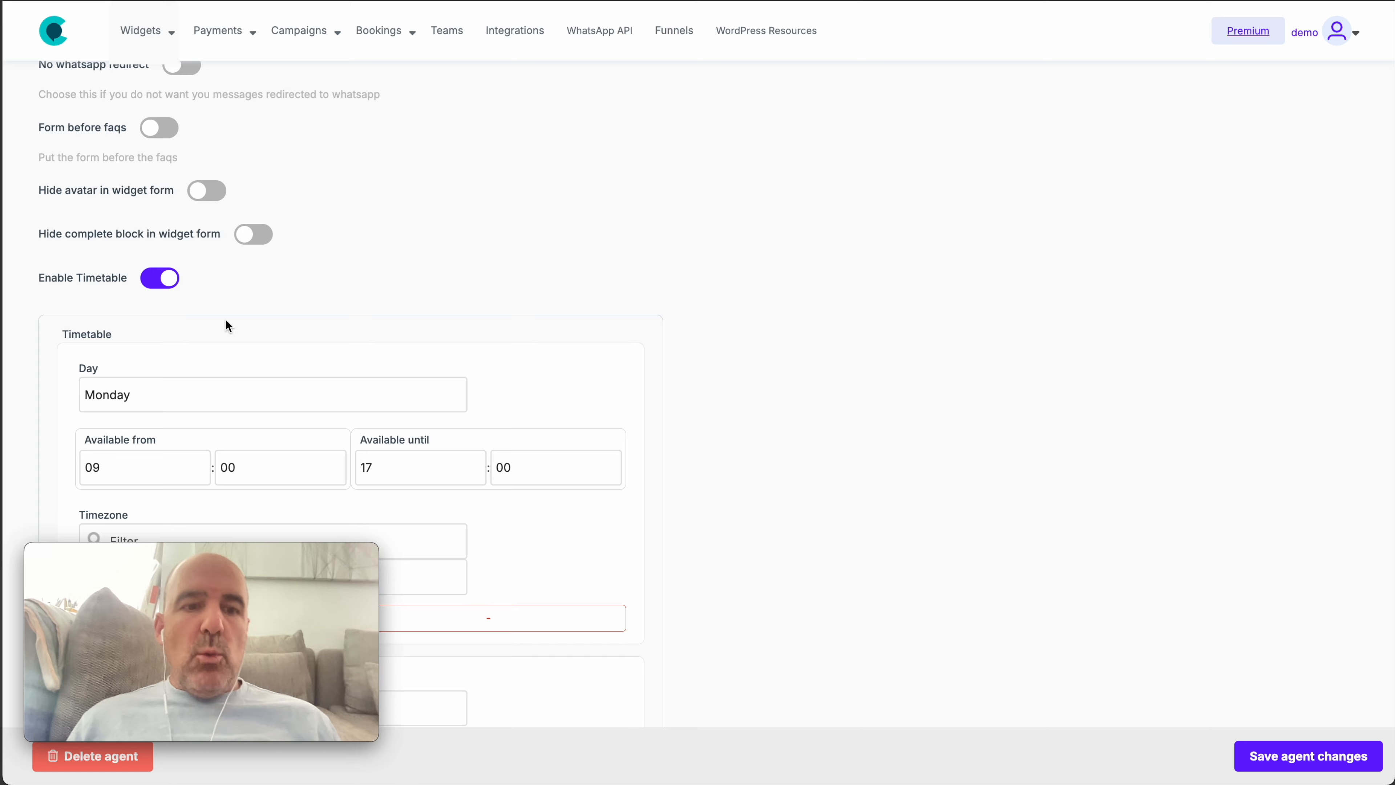
scroll(356, 320, "up", 10)
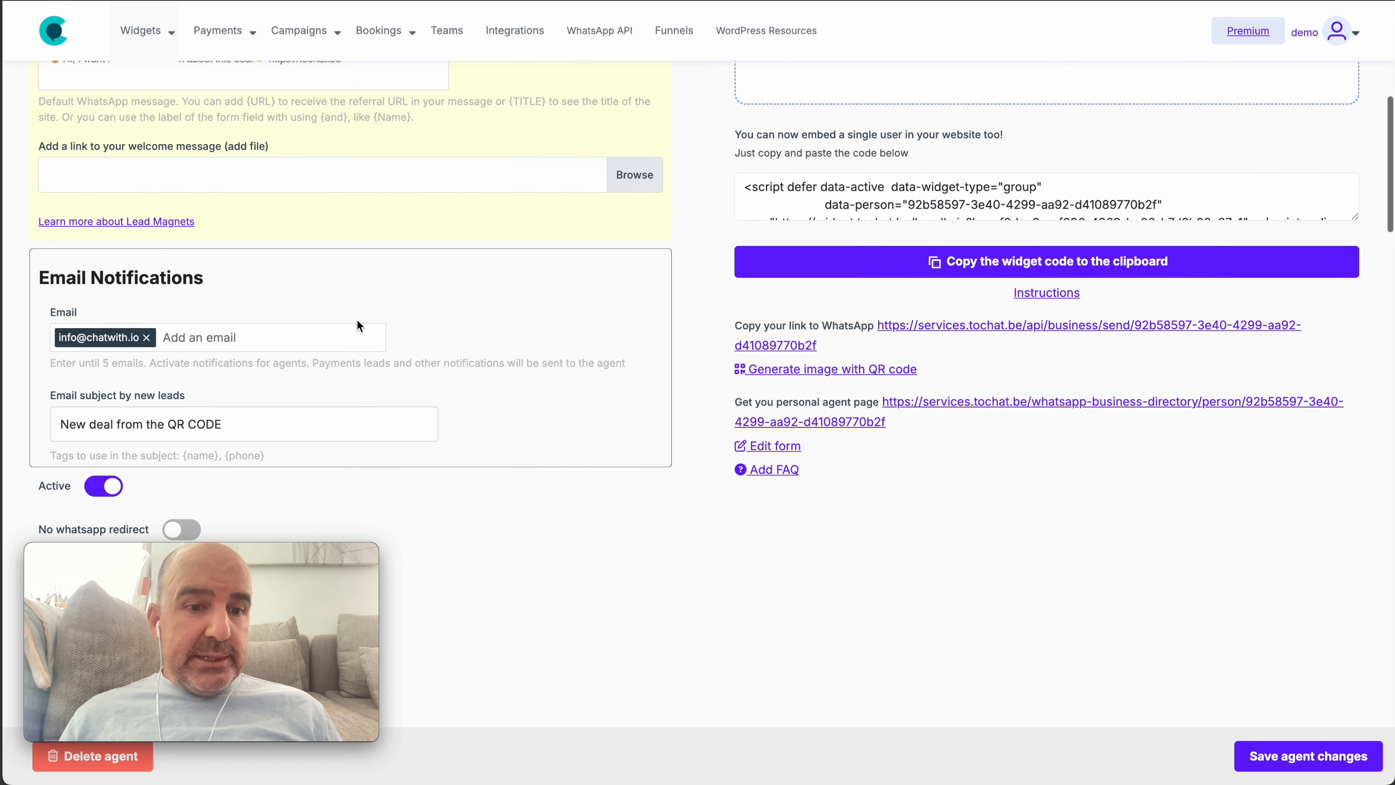
In the Widget tab's advanced features, turn Only show active agents off and save the widget
scroll(356, 319, "up", 10)
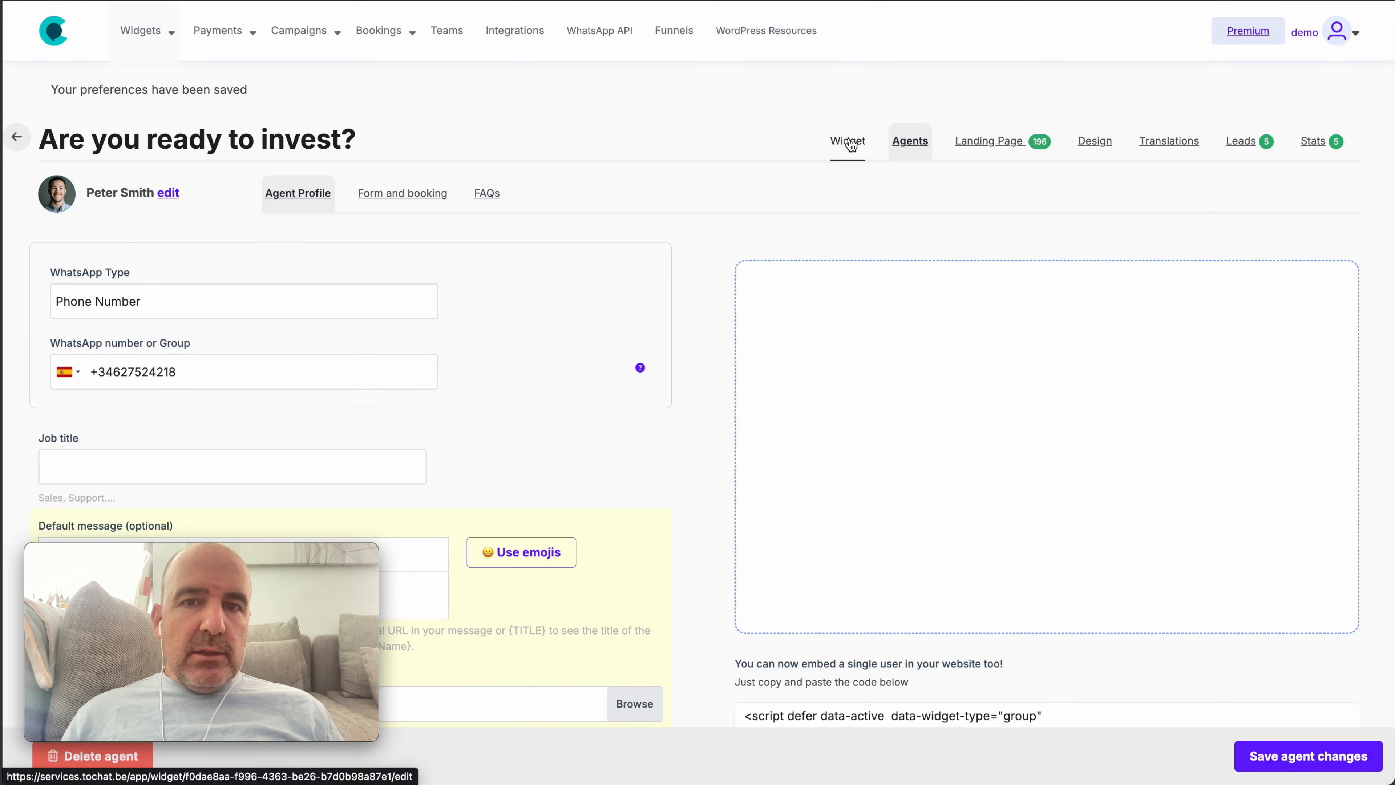
left_click(846, 141)
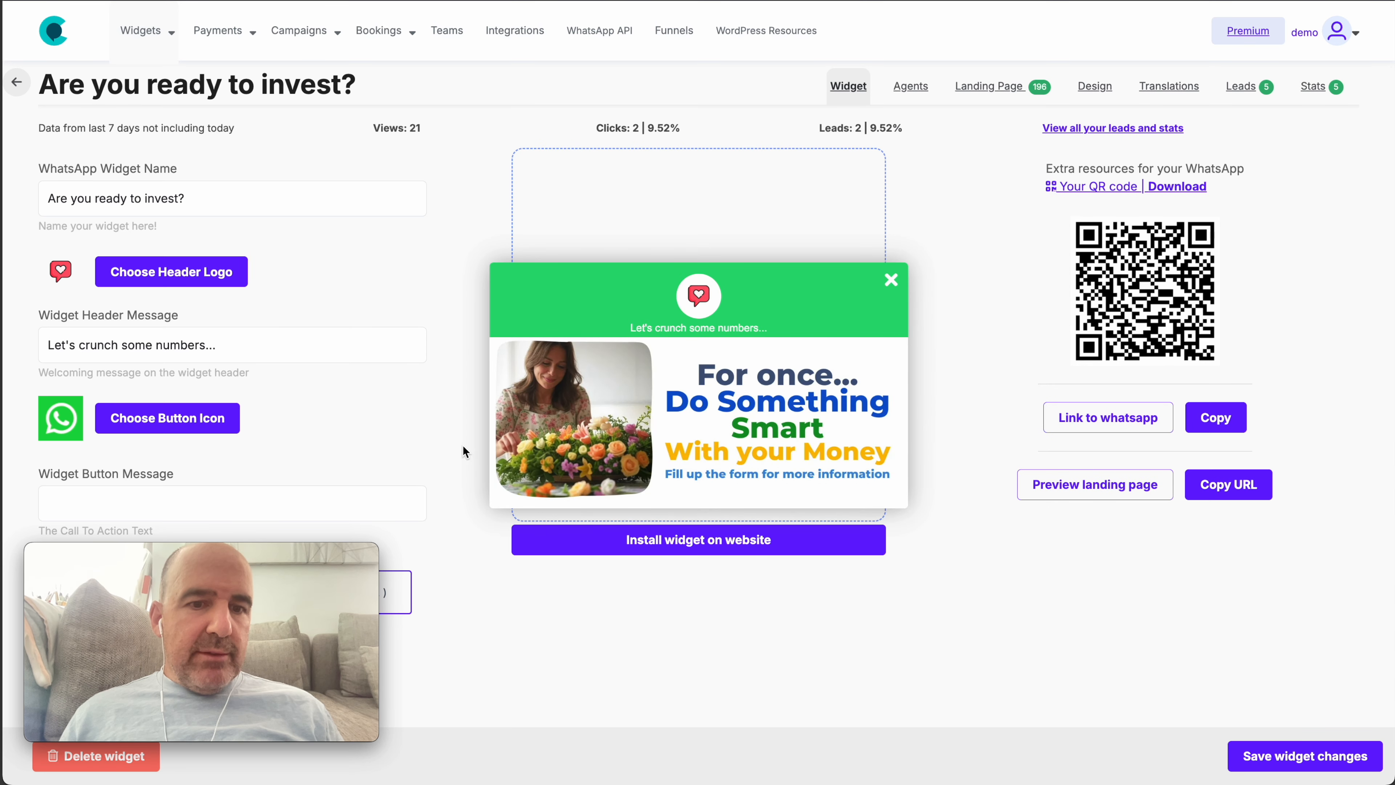
left_click_drag(260, 557, 365, 142)
left_click(266, 594)
scroll(579, 639, "down", 10)
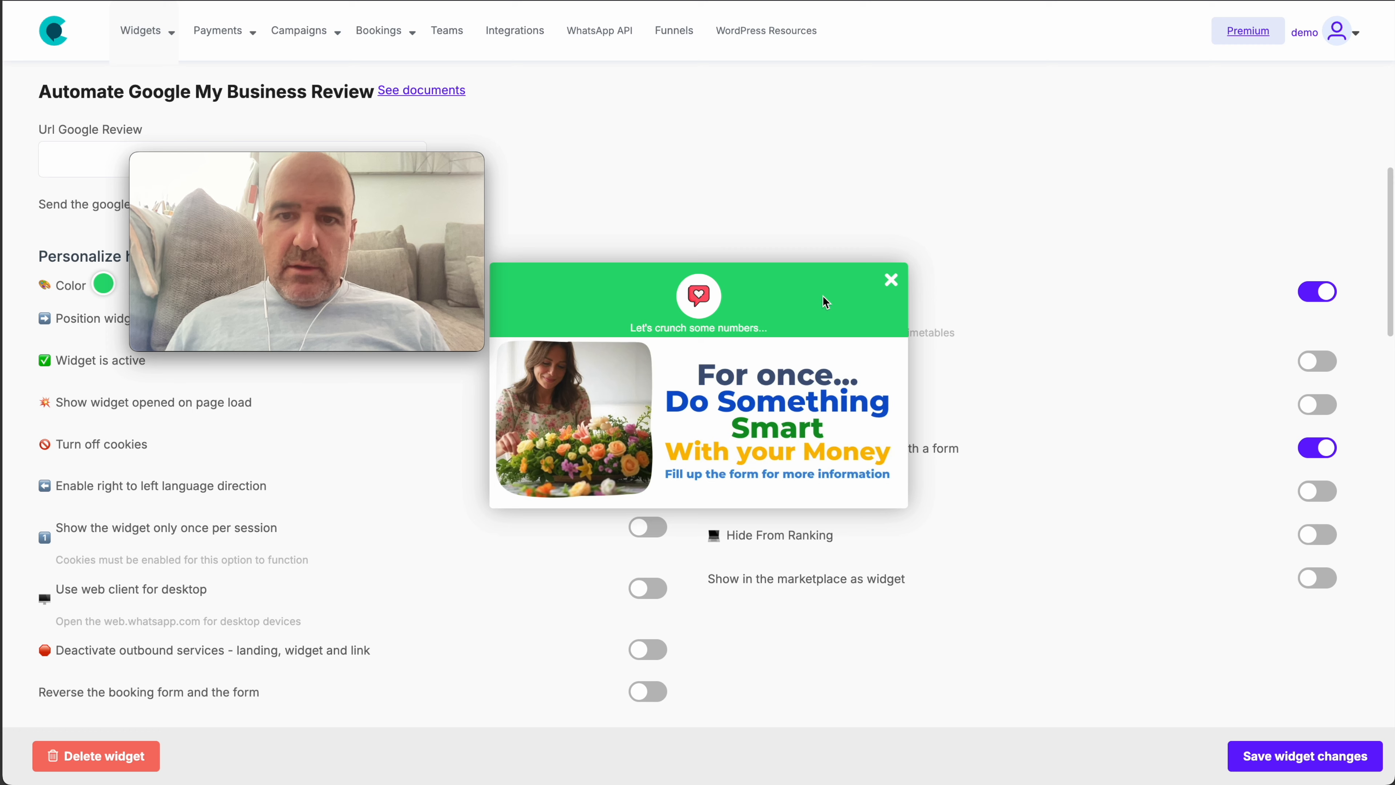
left_click(891, 284)
left_click_drag(879, 292, 729, 302)
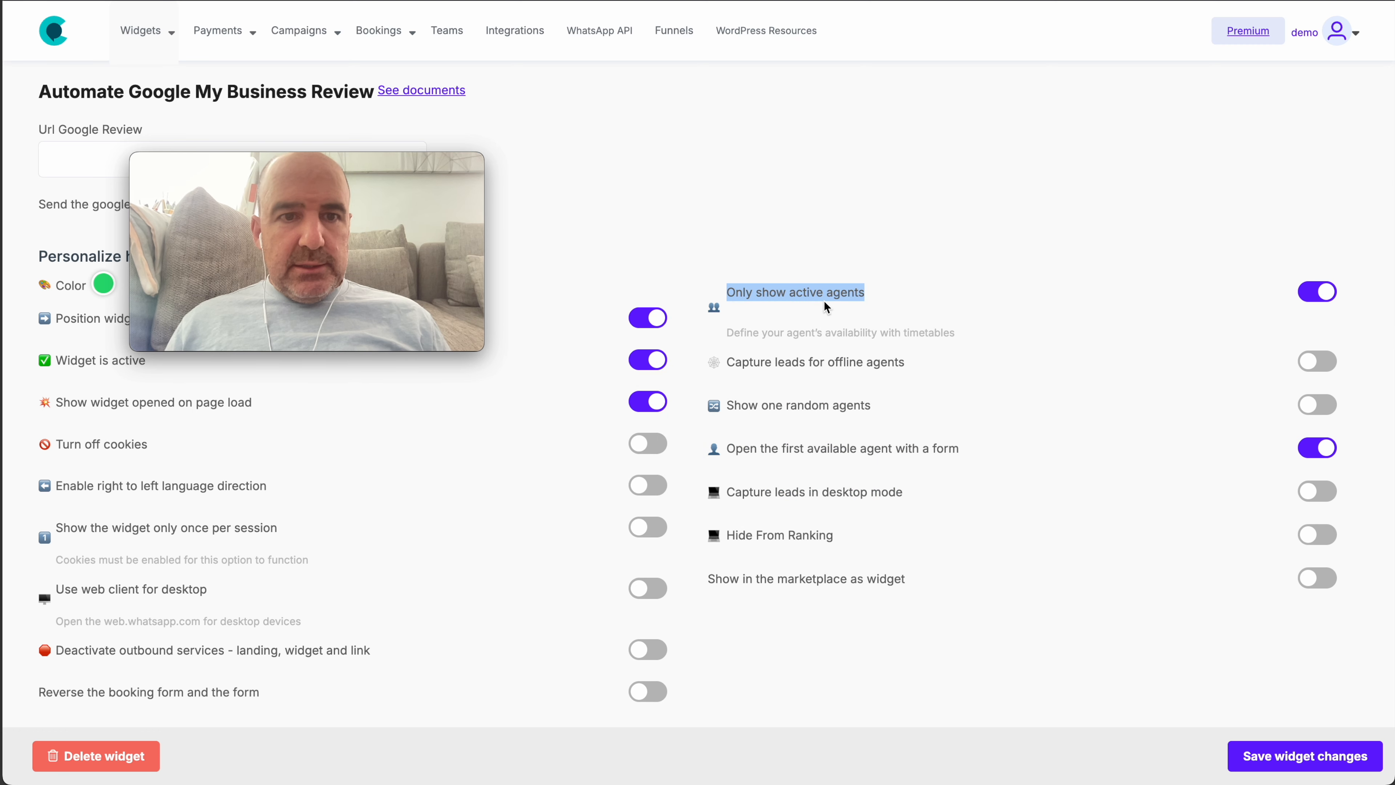
left_click(1317, 291)
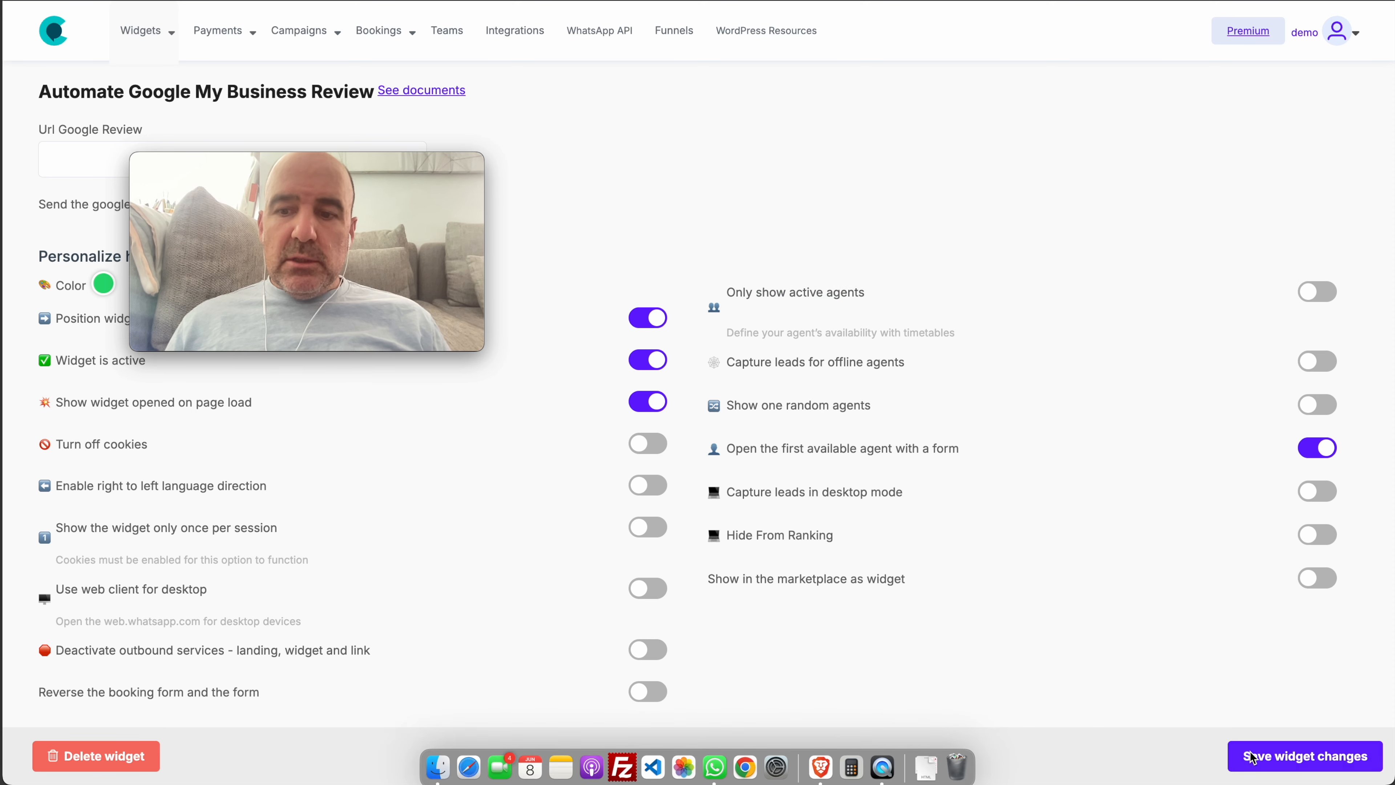
left_click(1263, 761)
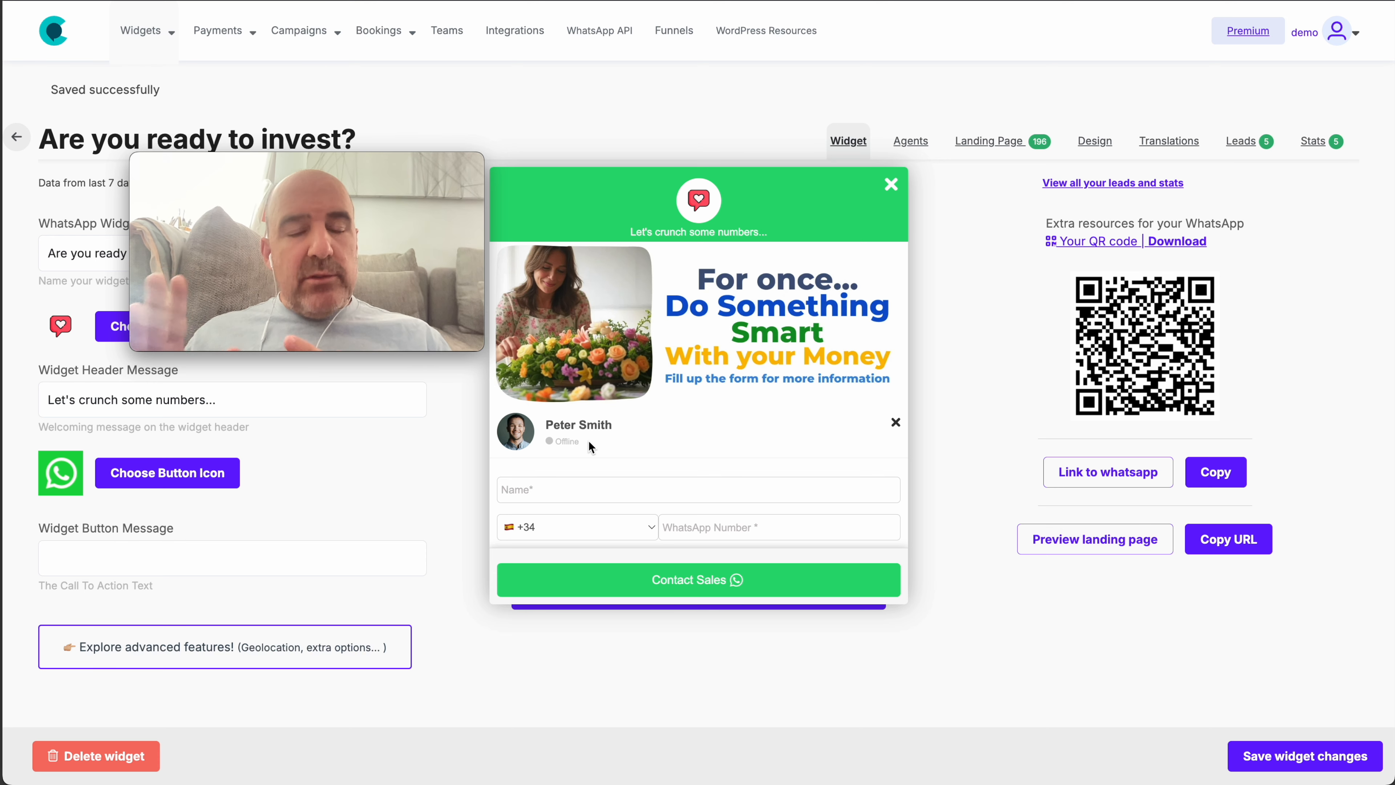
Re-enable Only show active agents under advanced features and save the widget changes
left_click(895, 422)
left_click(357, 648)
scroll(353, 657, "down", 3)
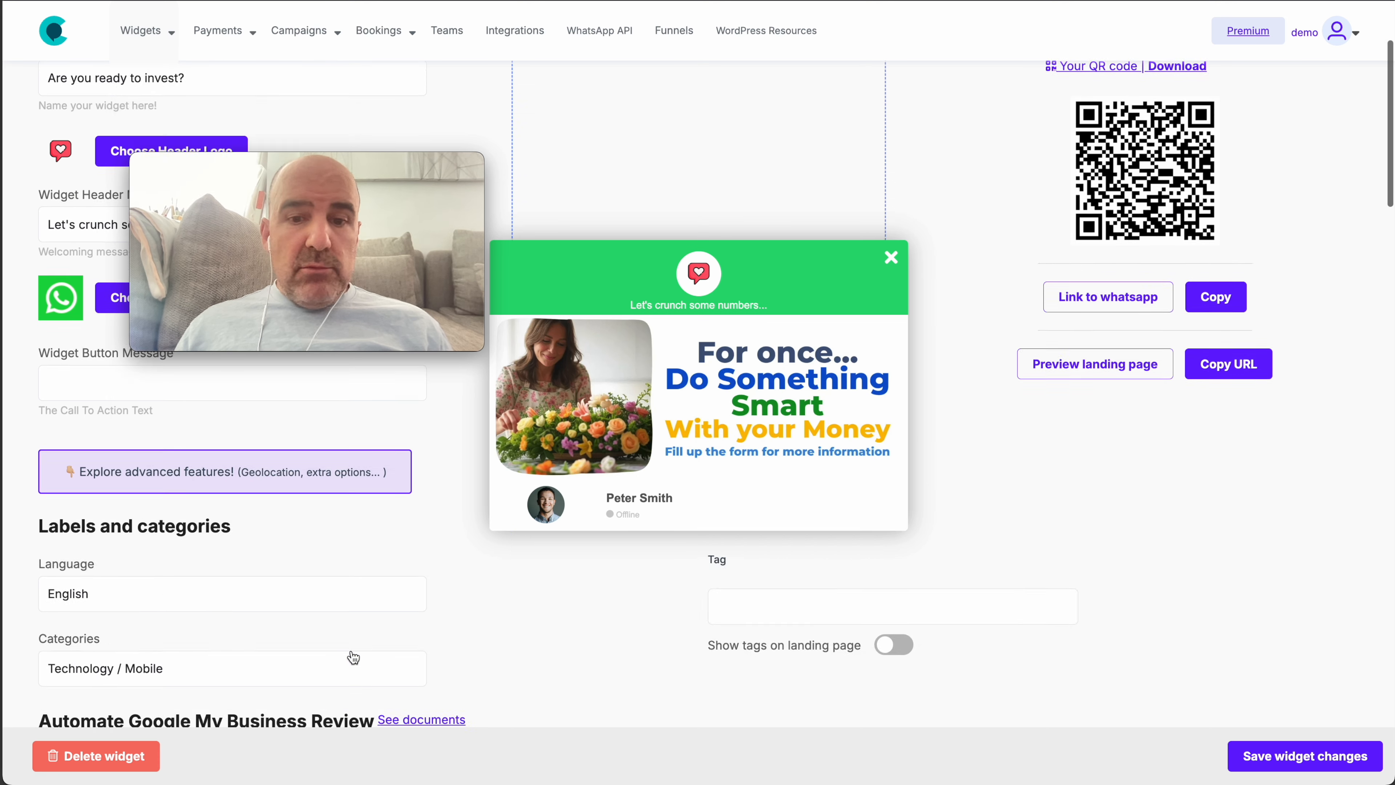
scroll(953, 642, "down", 5)
left_click(891, 258)
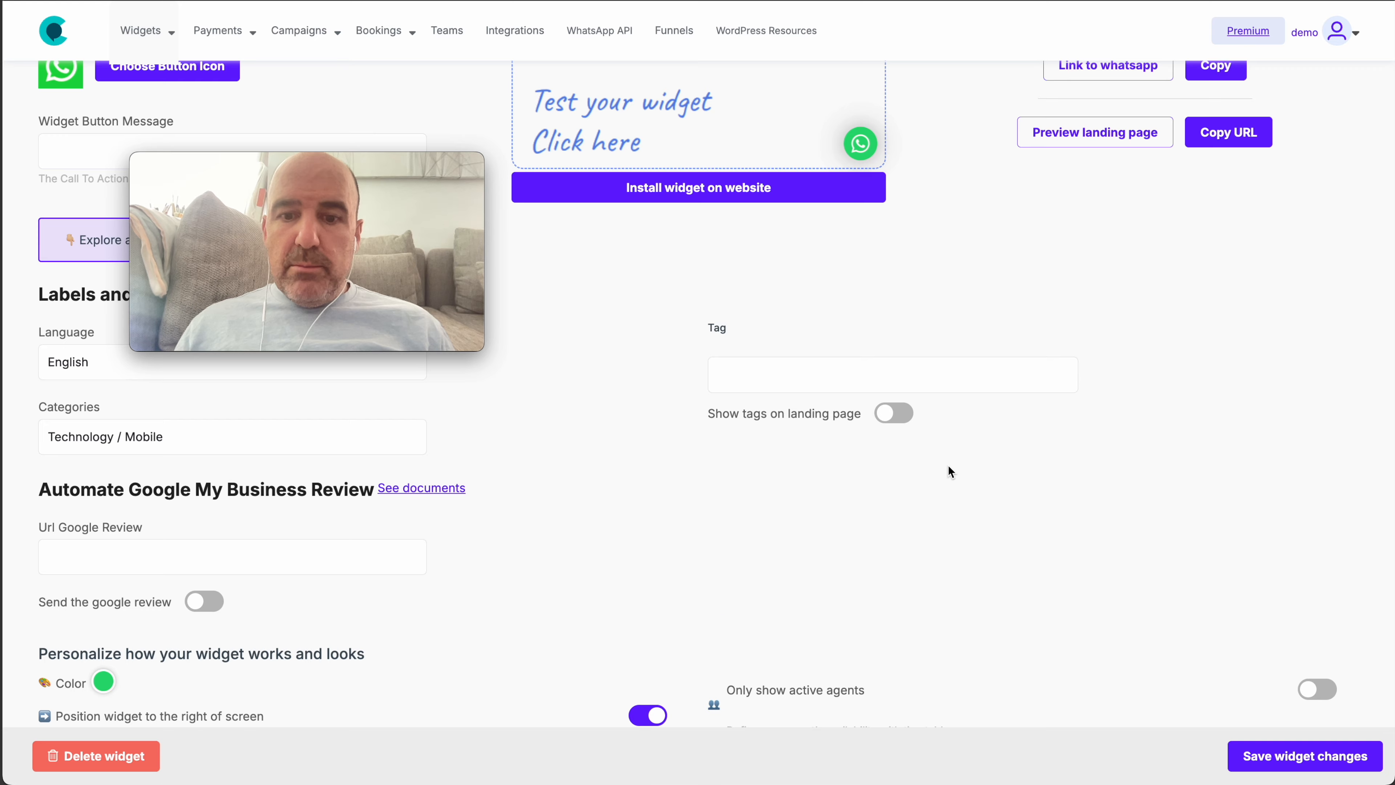
scroll(949, 467, "down", 2)
left_click(1327, 598)
left_click(1325, 748)
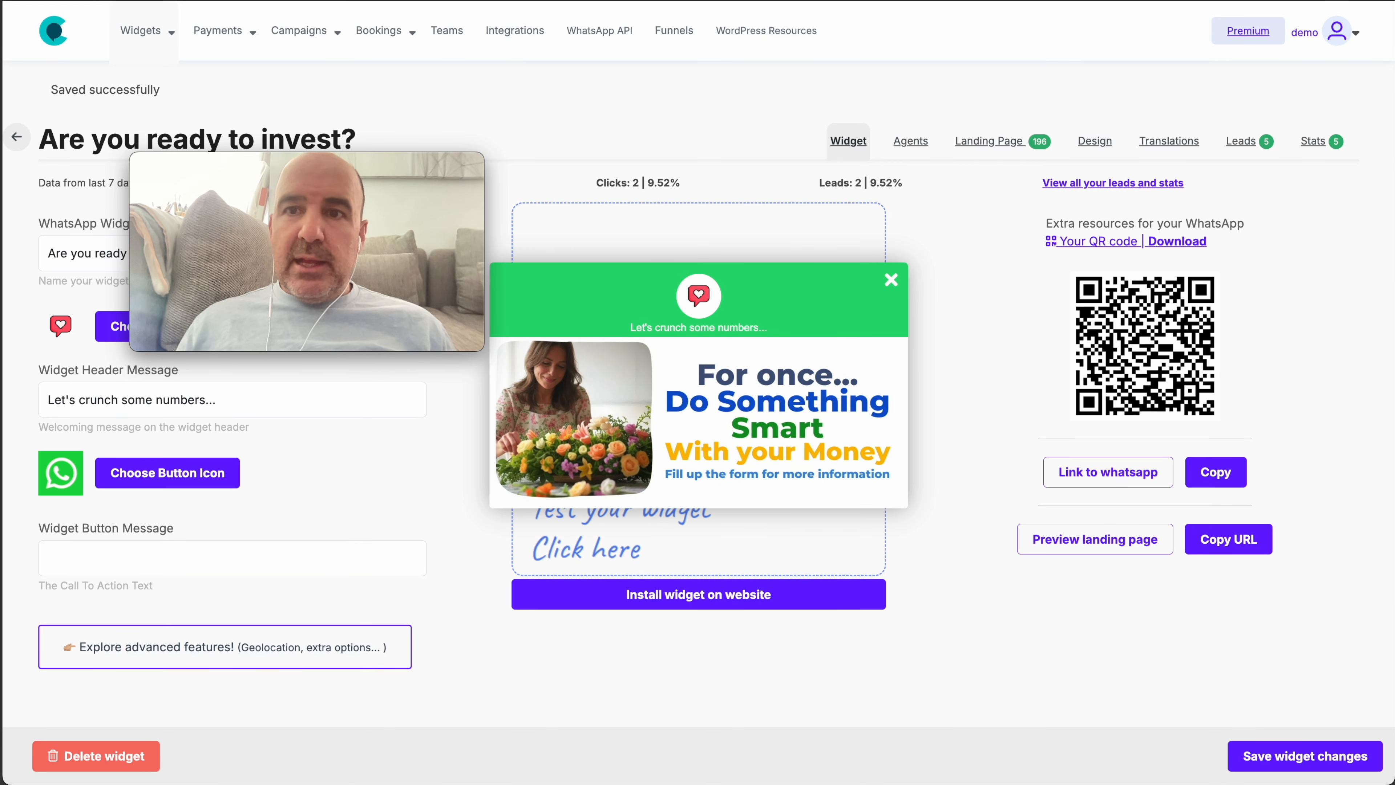
left_click(984, 1)
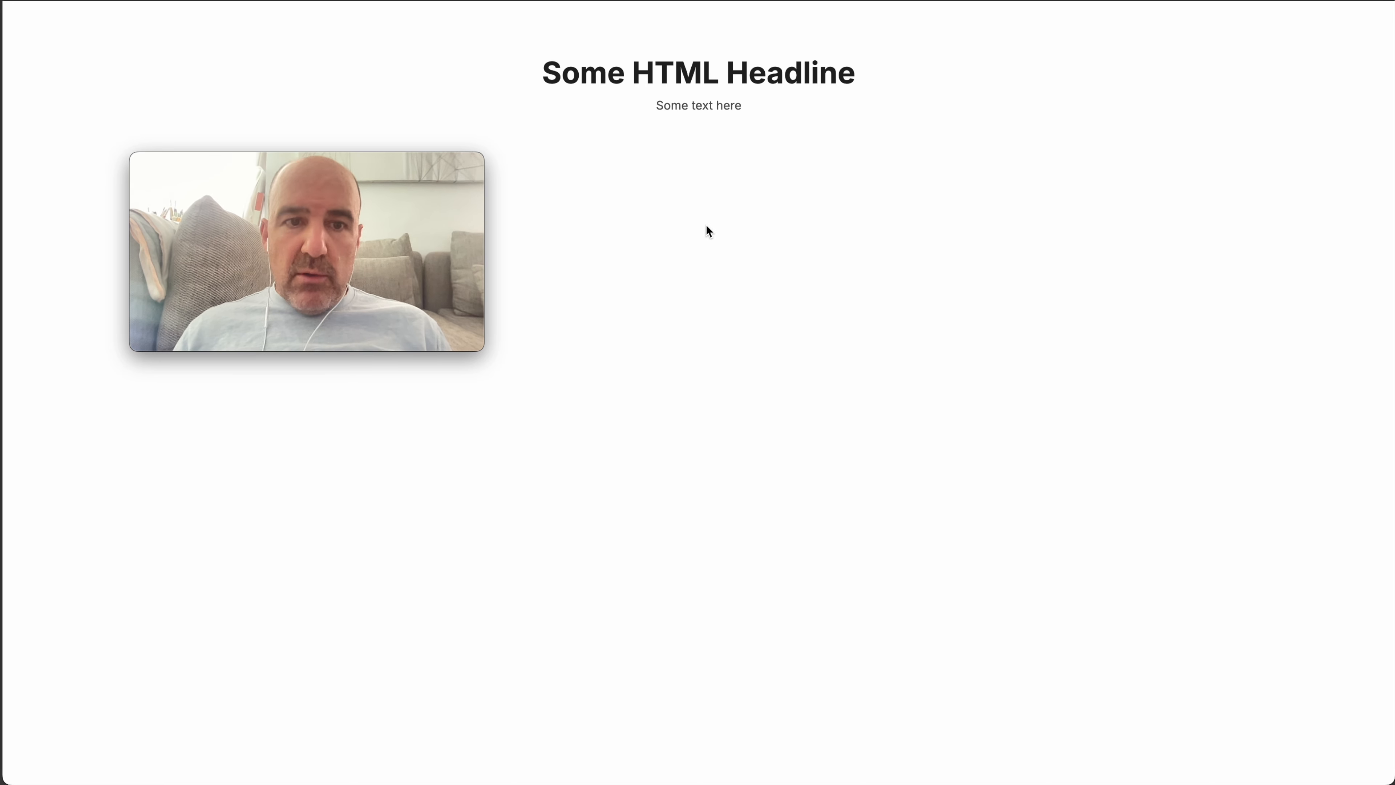
View the WhatsApp widget on the published post, then return to the widget editor and close its preview
left_click(681, 0)
left_click(1005, 1)
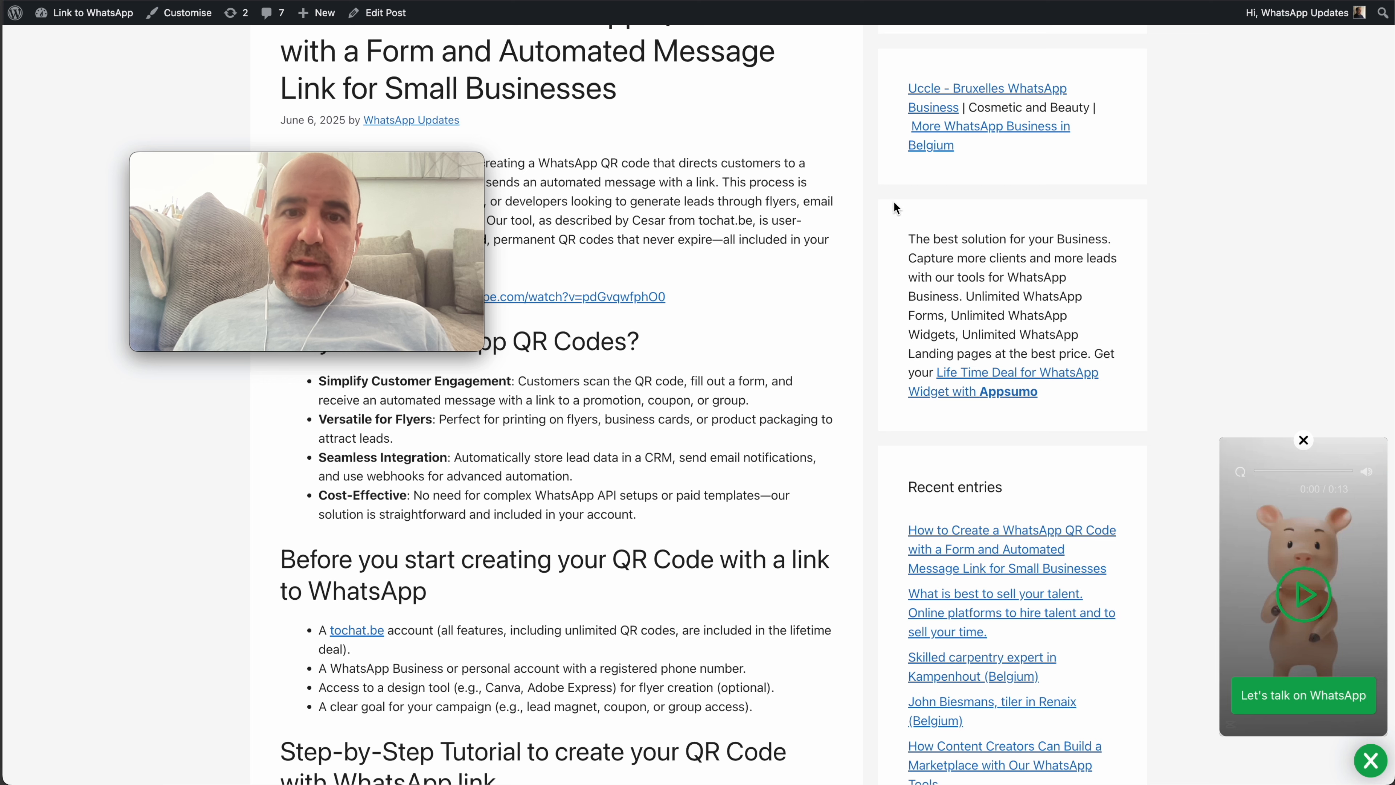
mouse_move(453, 298)
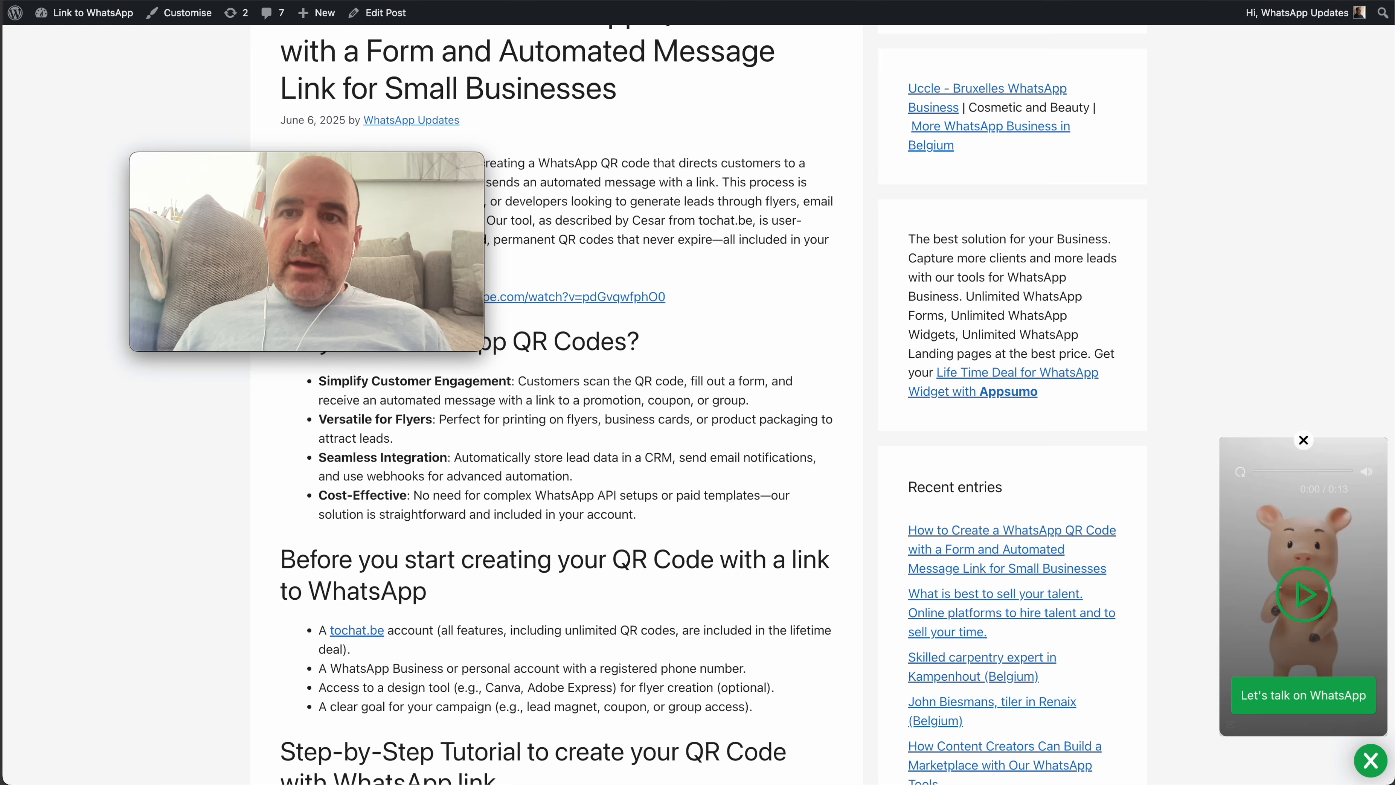
left_click(739, 1)
left_click(891, 280)
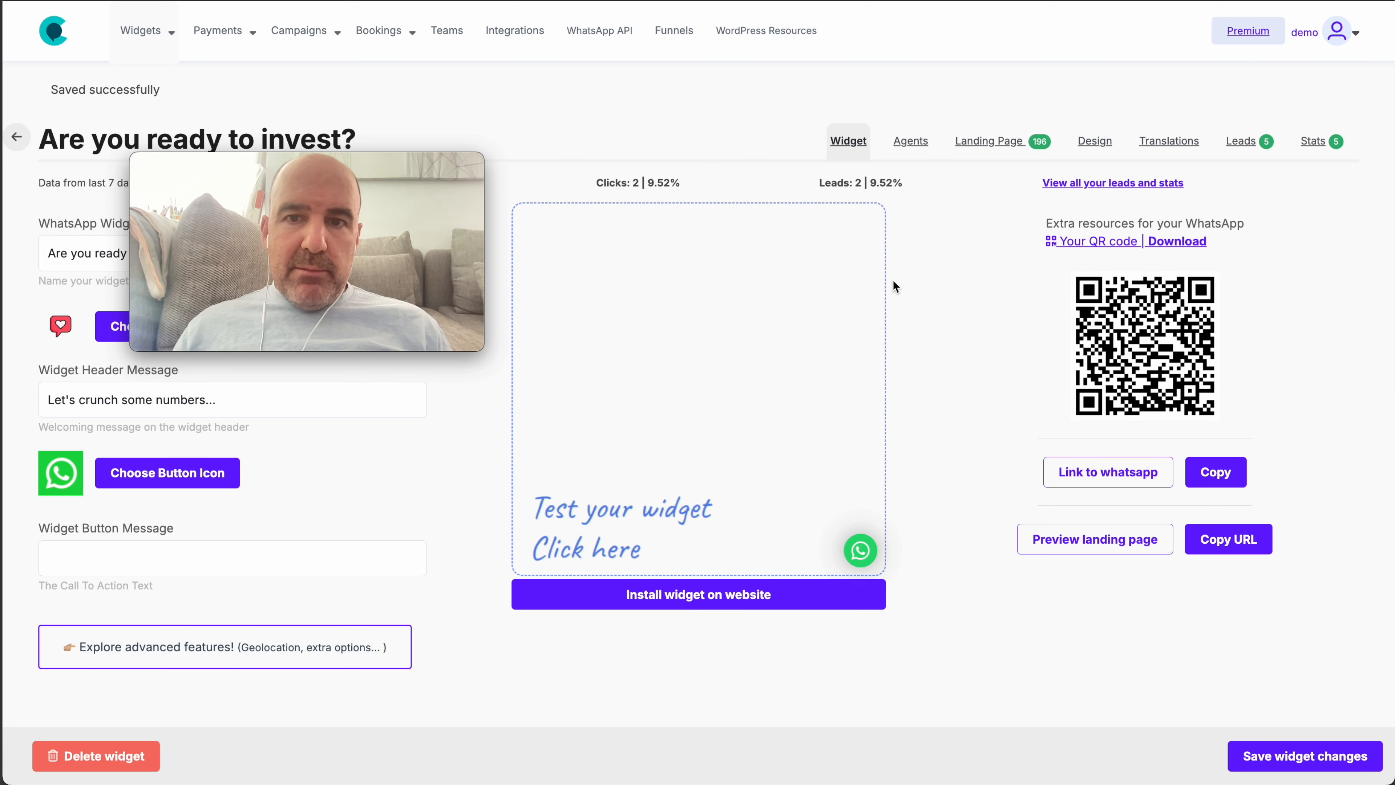
Open the widget's WhatsApp agent for editing and scroll to its Sunday timetable block
left_click(900, 141)
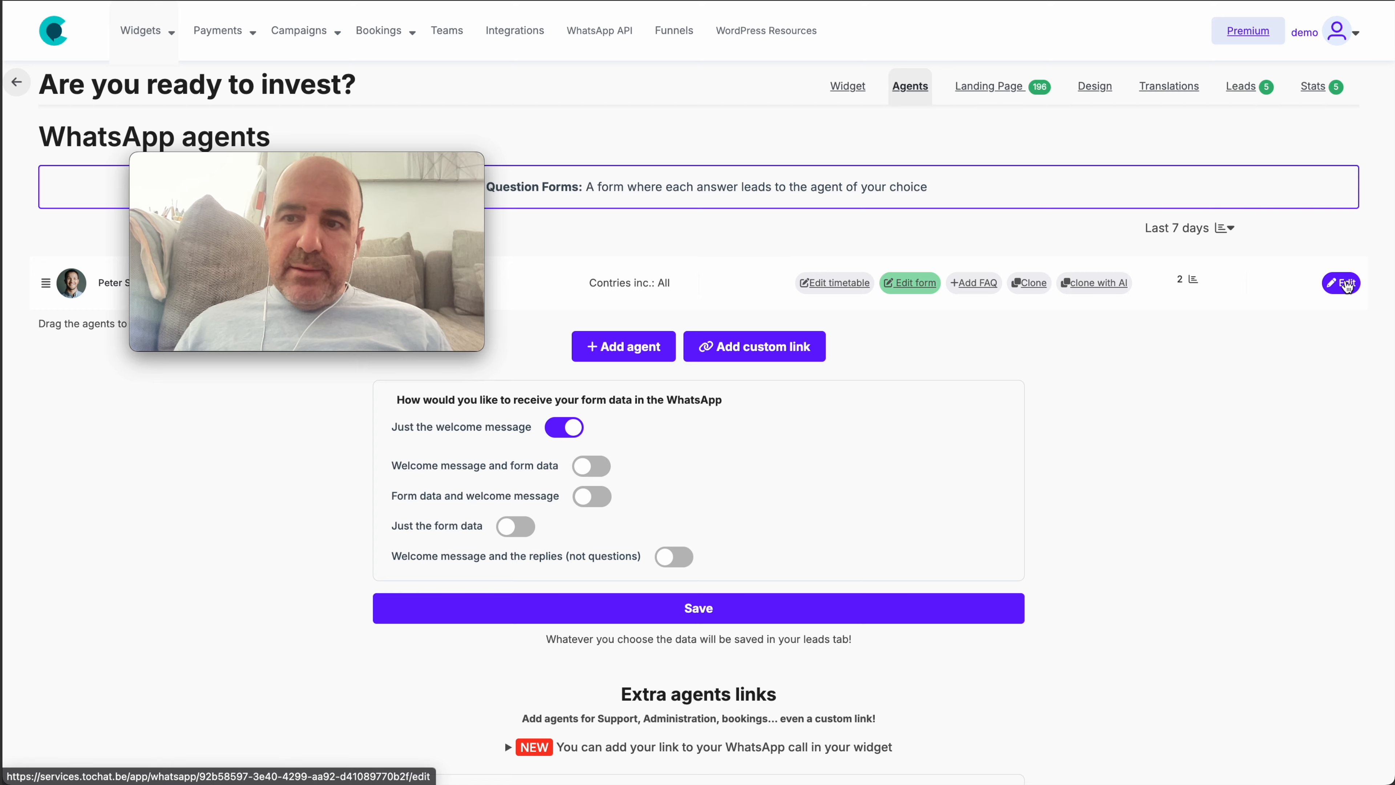
left_click(1340, 282)
scroll(239, 551, "down", 5)
scroll(238, 551, "down", 6)
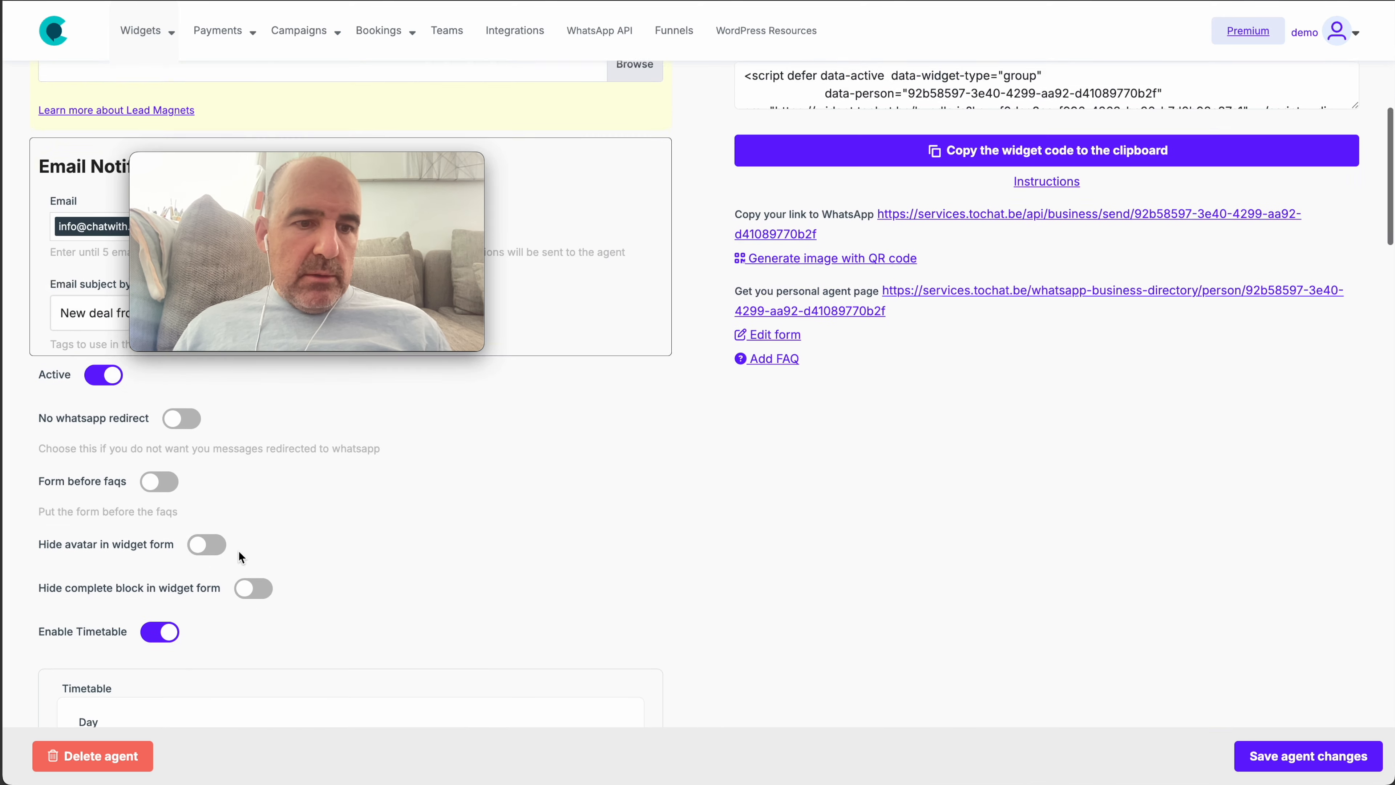
left_click_drag(27, 584, 134, 579)
scroll(343, 596, "down", 2)
scroll(343, 596, "down", 10)
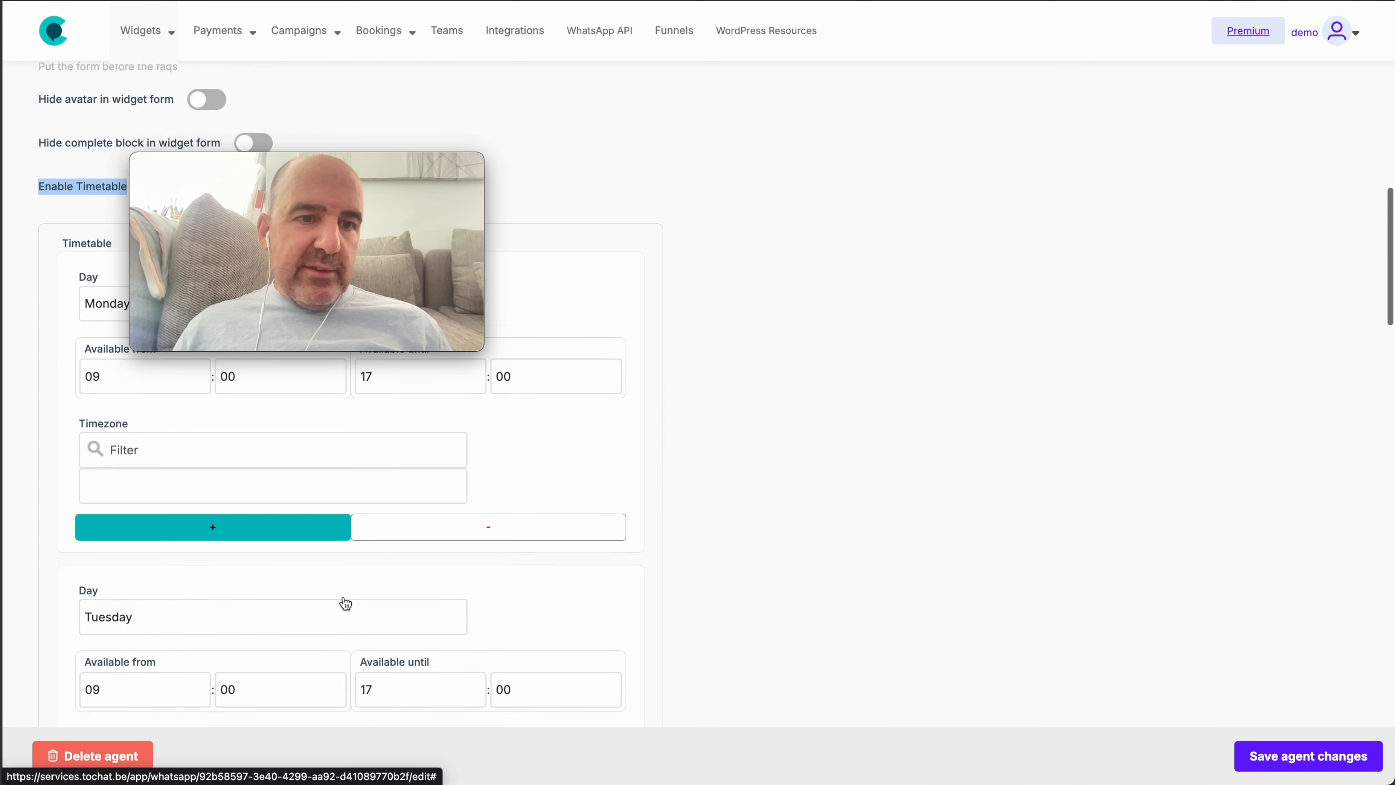
left_click_drag(281, 165, 985, 428)
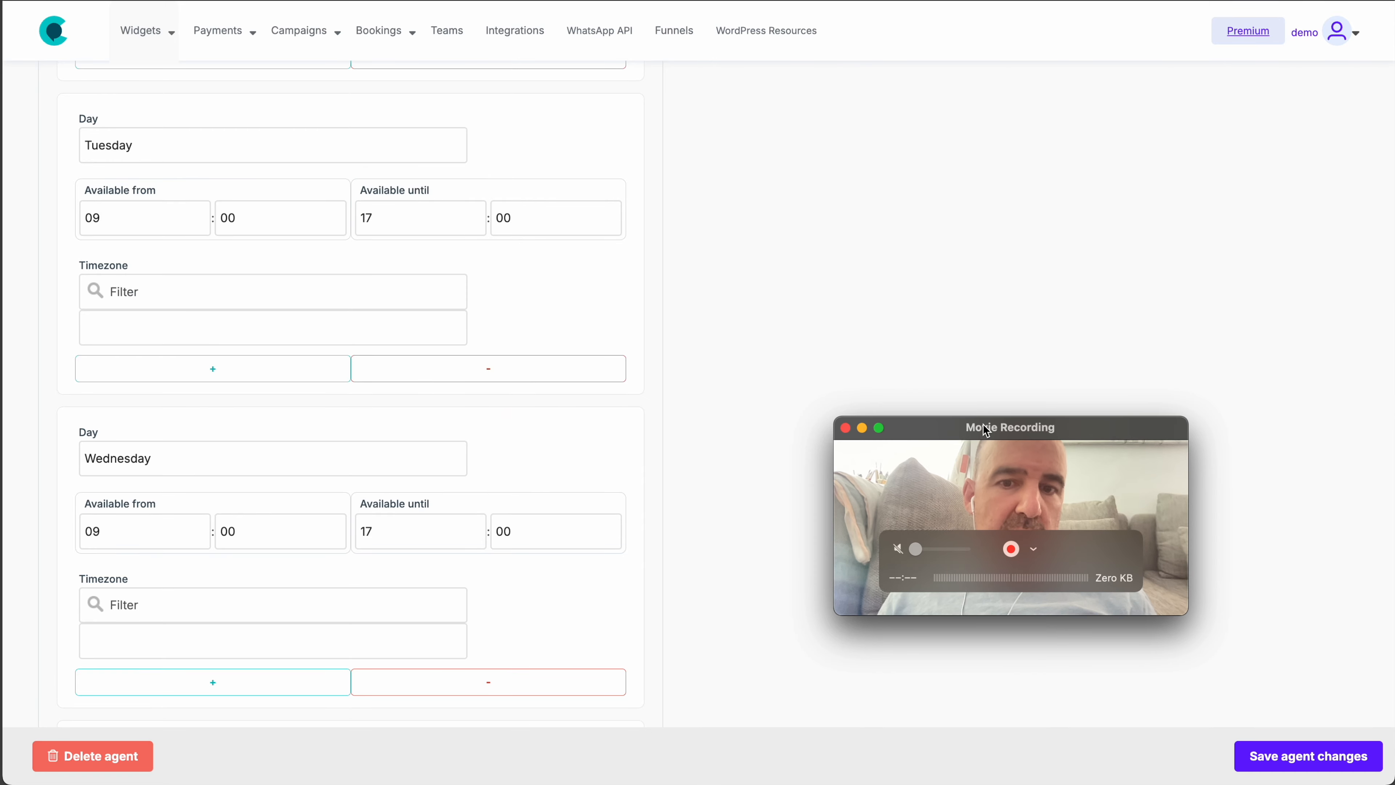
scroll(323, 431, "down", 10)
scroll(323, 431, "down", 6)
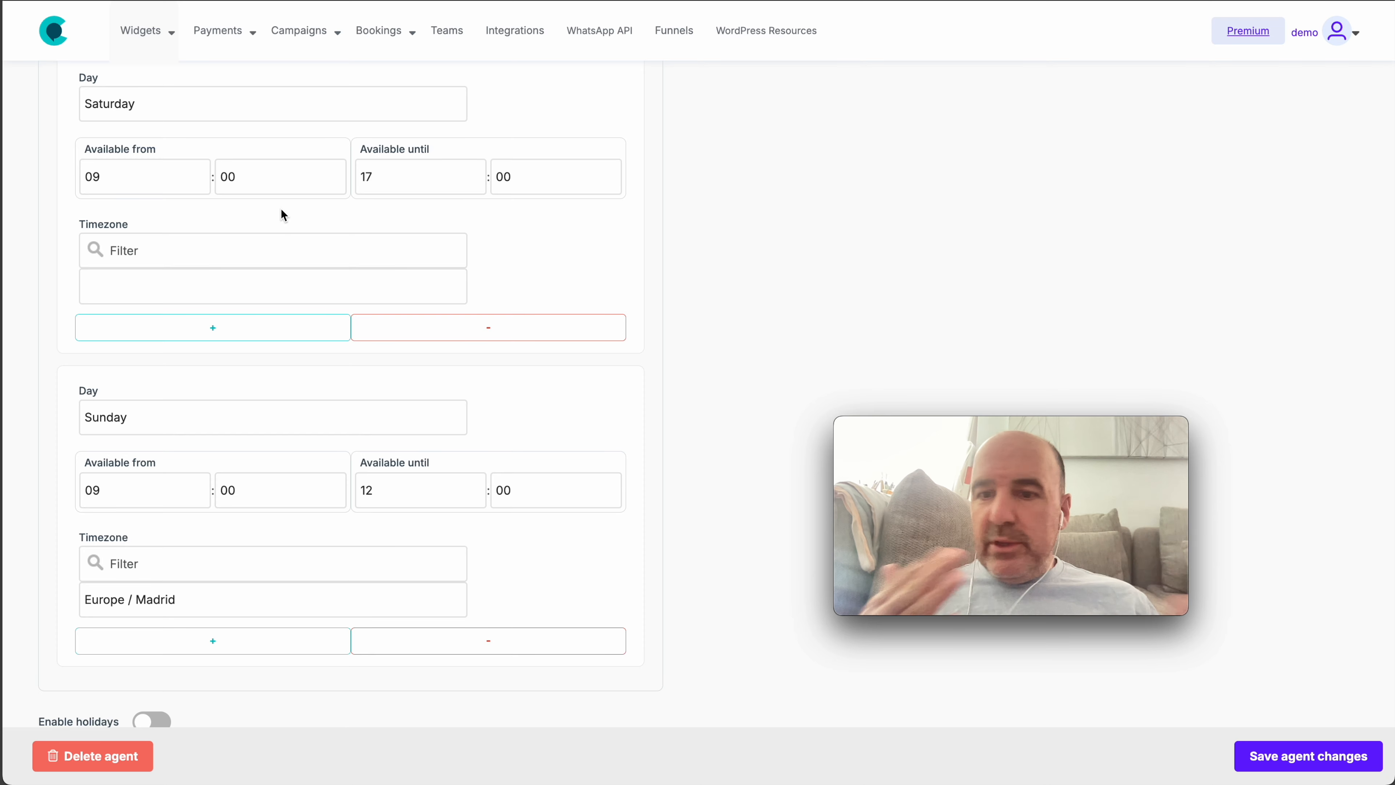
scroll(176, 275, "down", 2)
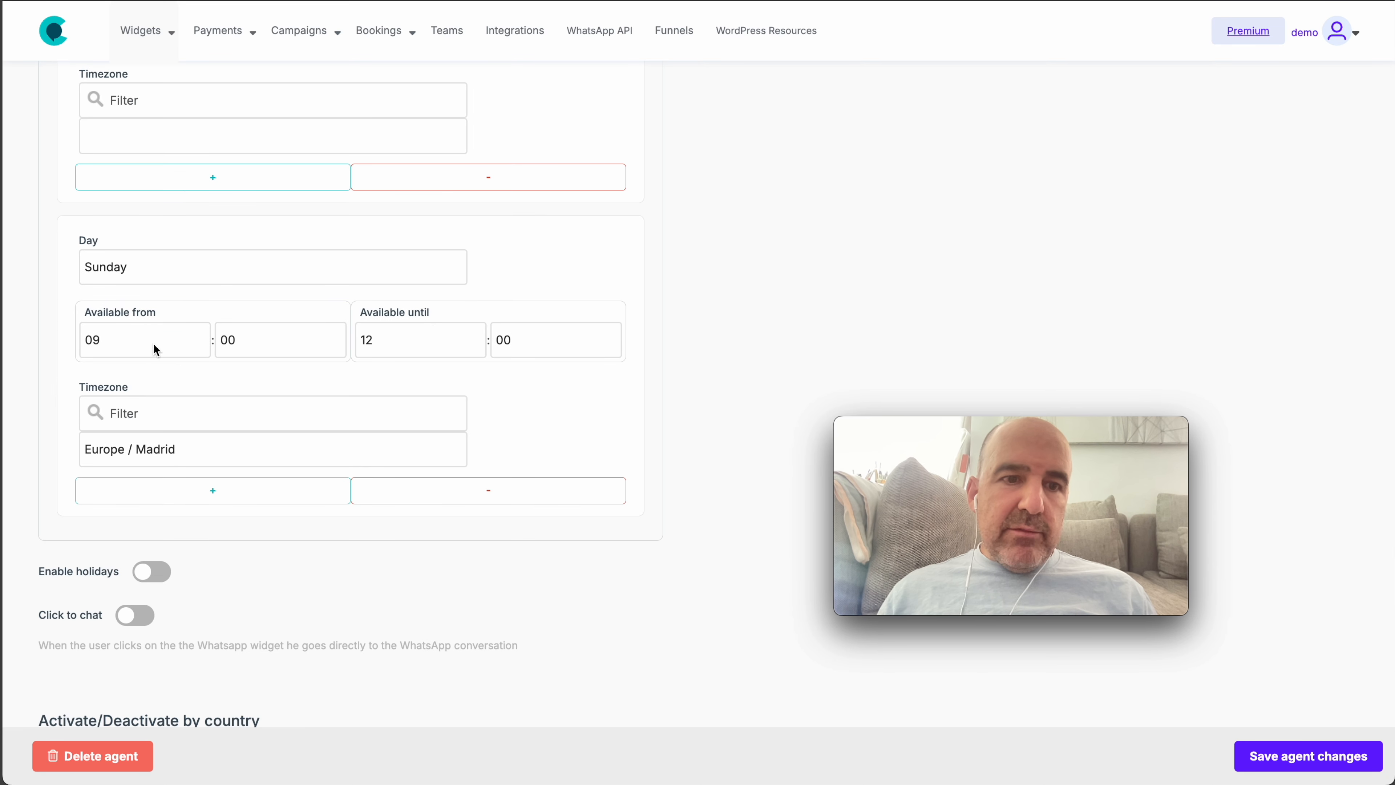
Add a new Sunday slot available from 16 to 20 and save the agent
left_click(215, 494)
scroll(265, 506, "down", 2)
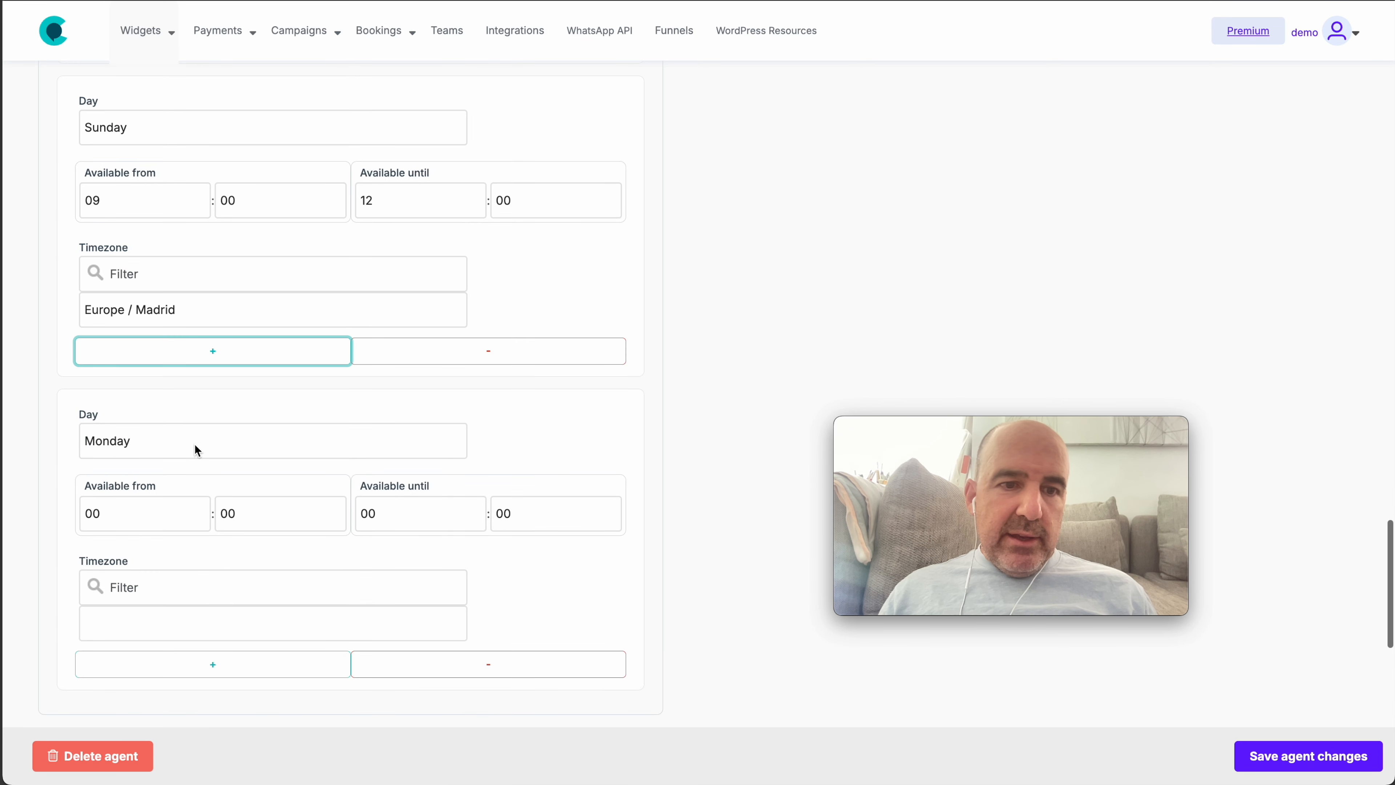
left_click(196, 446)
left_click(191, 566)
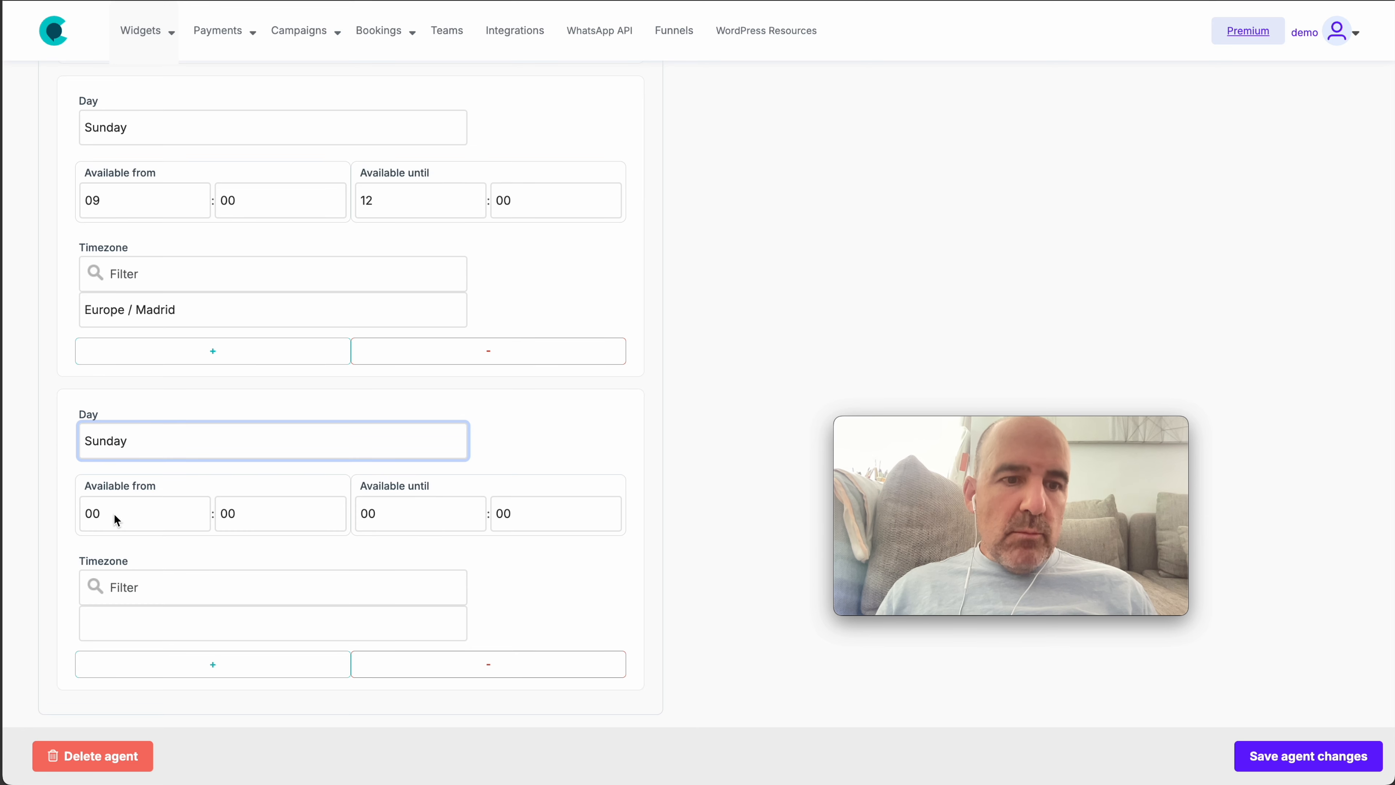
left_click(155, 516)
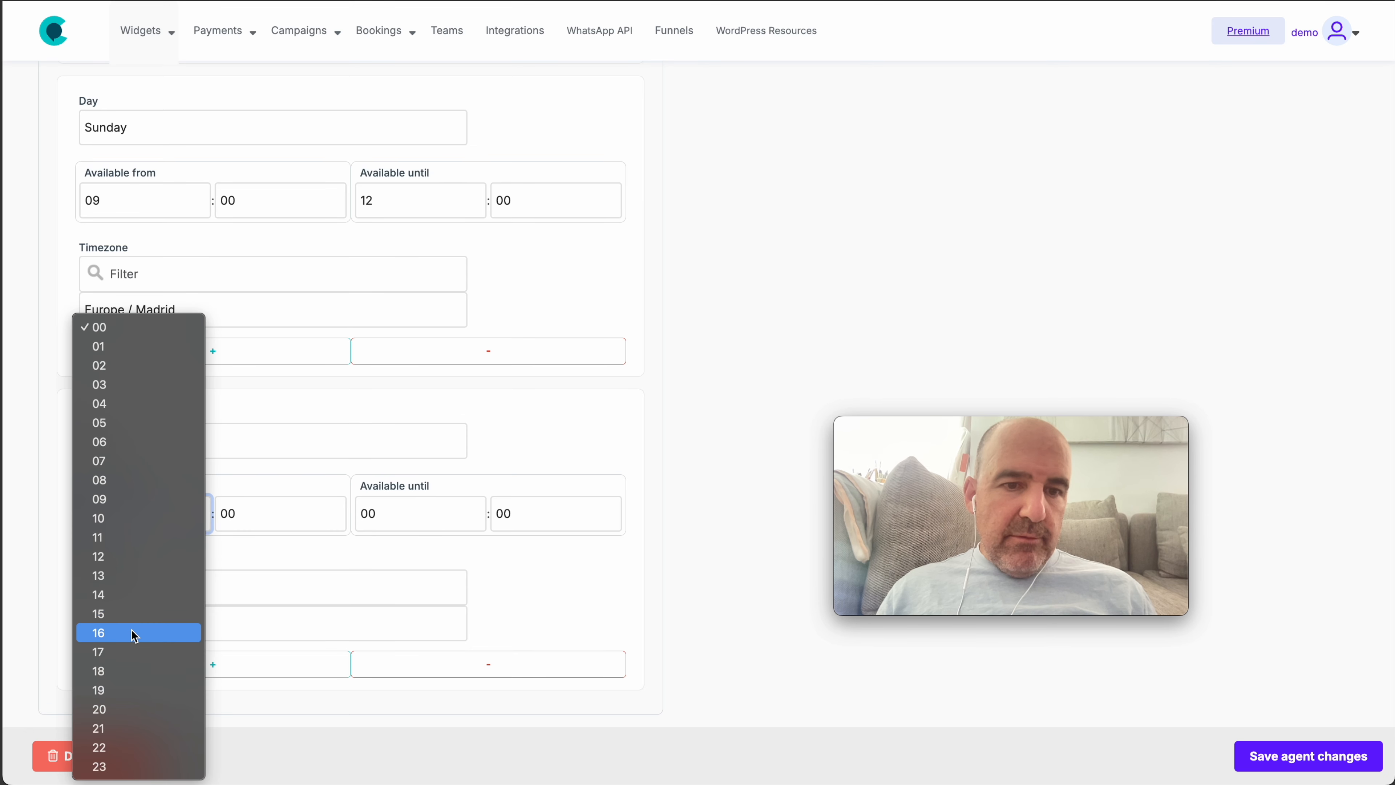
left_click(130, 632)
left_click(421, 514)
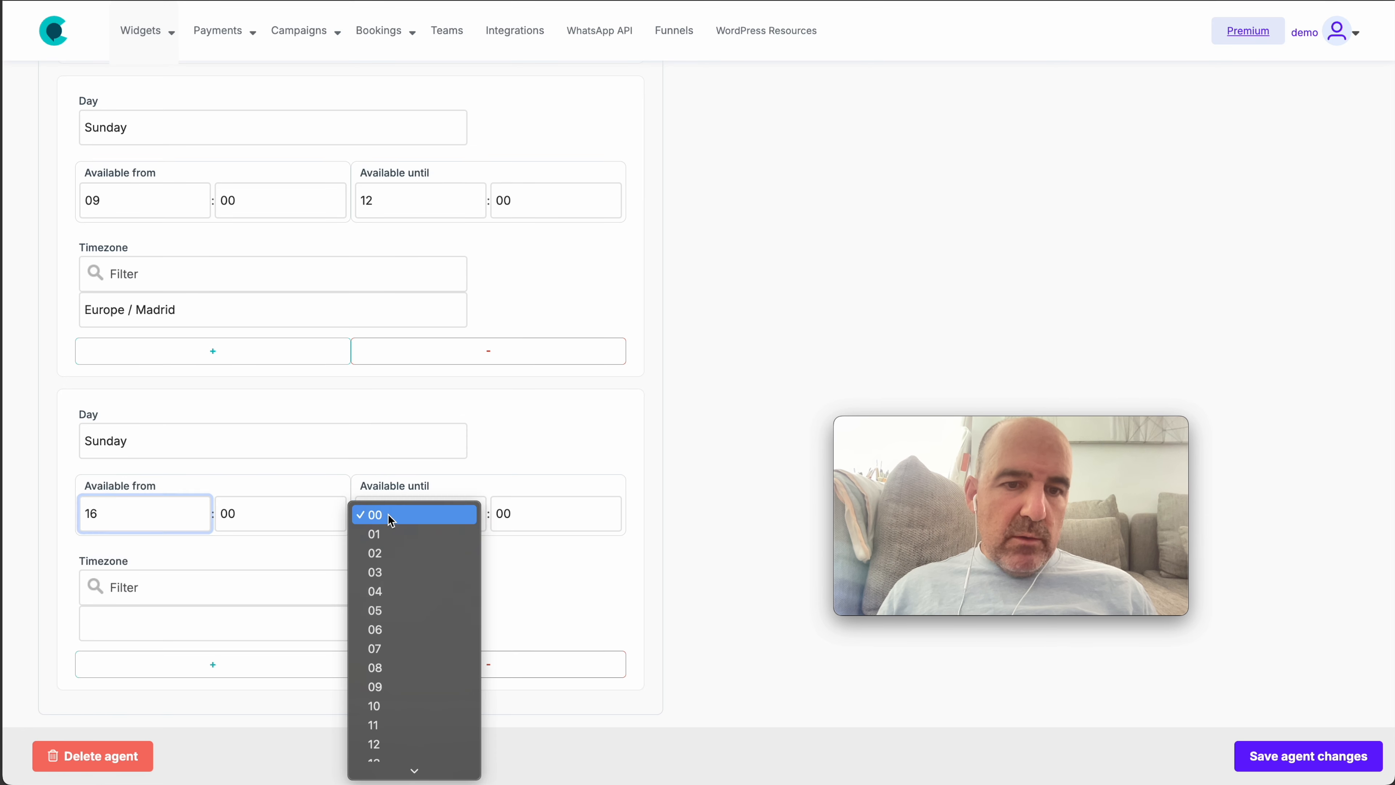
left_click(434, 710)
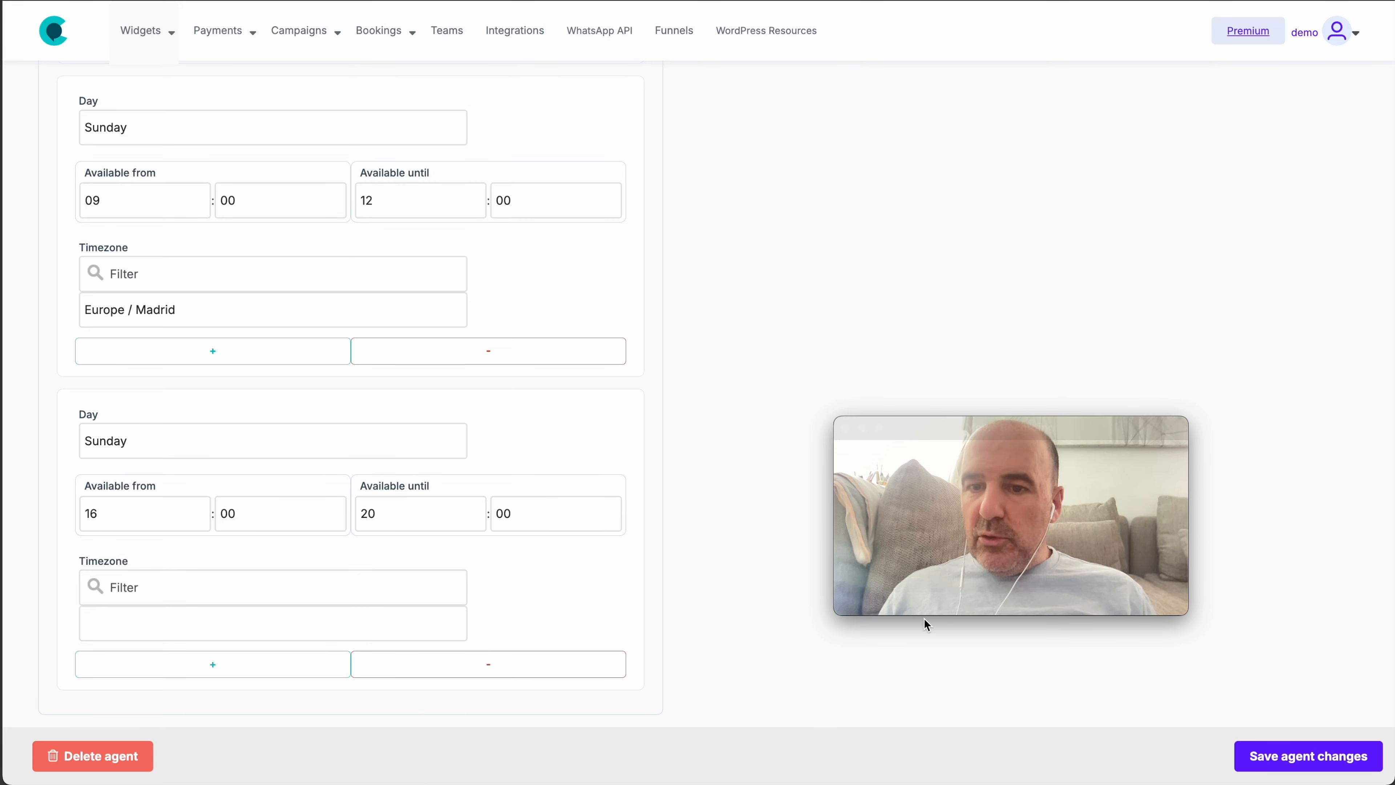
left_click(1301, 764)
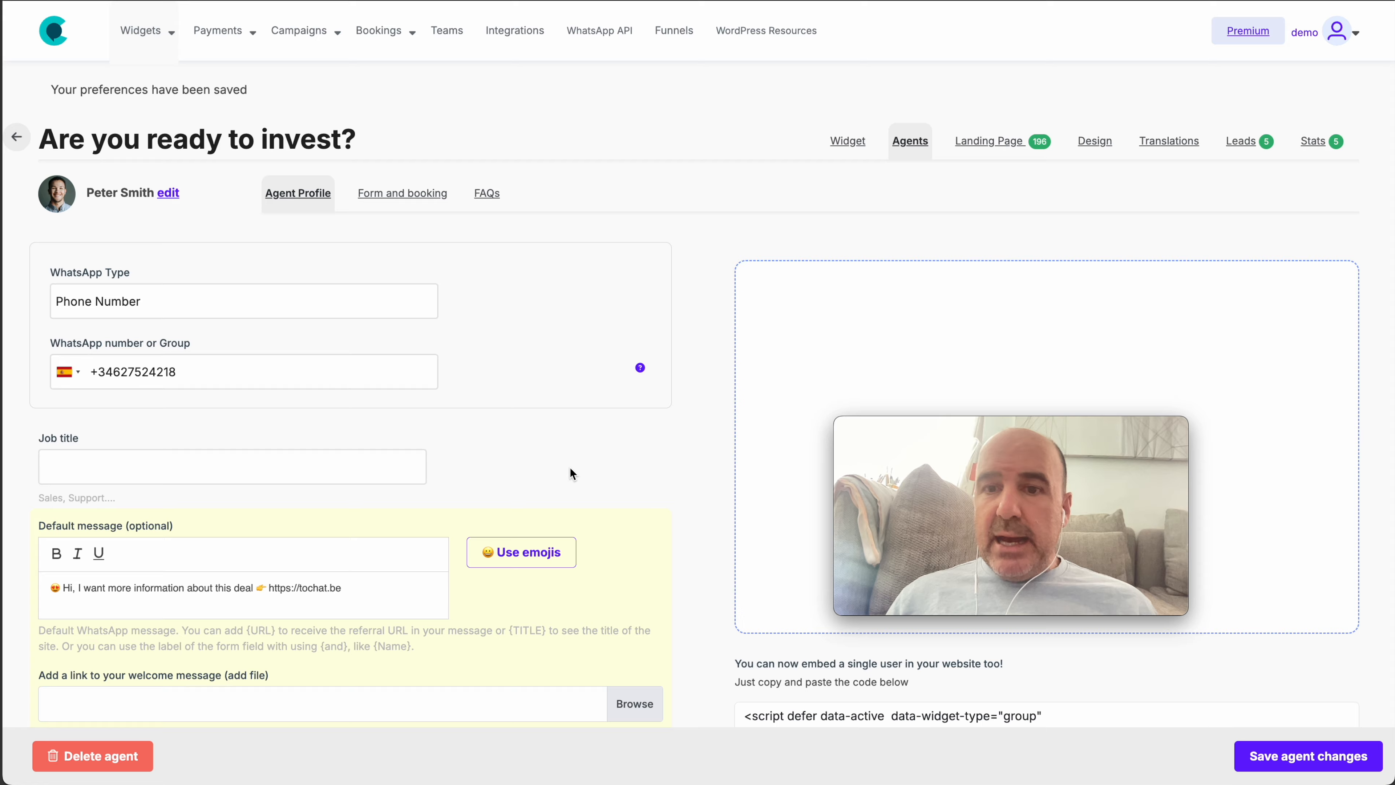
scroll(570, 469, "down", 3)
In the Widget tab, switch off Only show active agents and save the widget changes
scroll(571, 474, "up", 3)
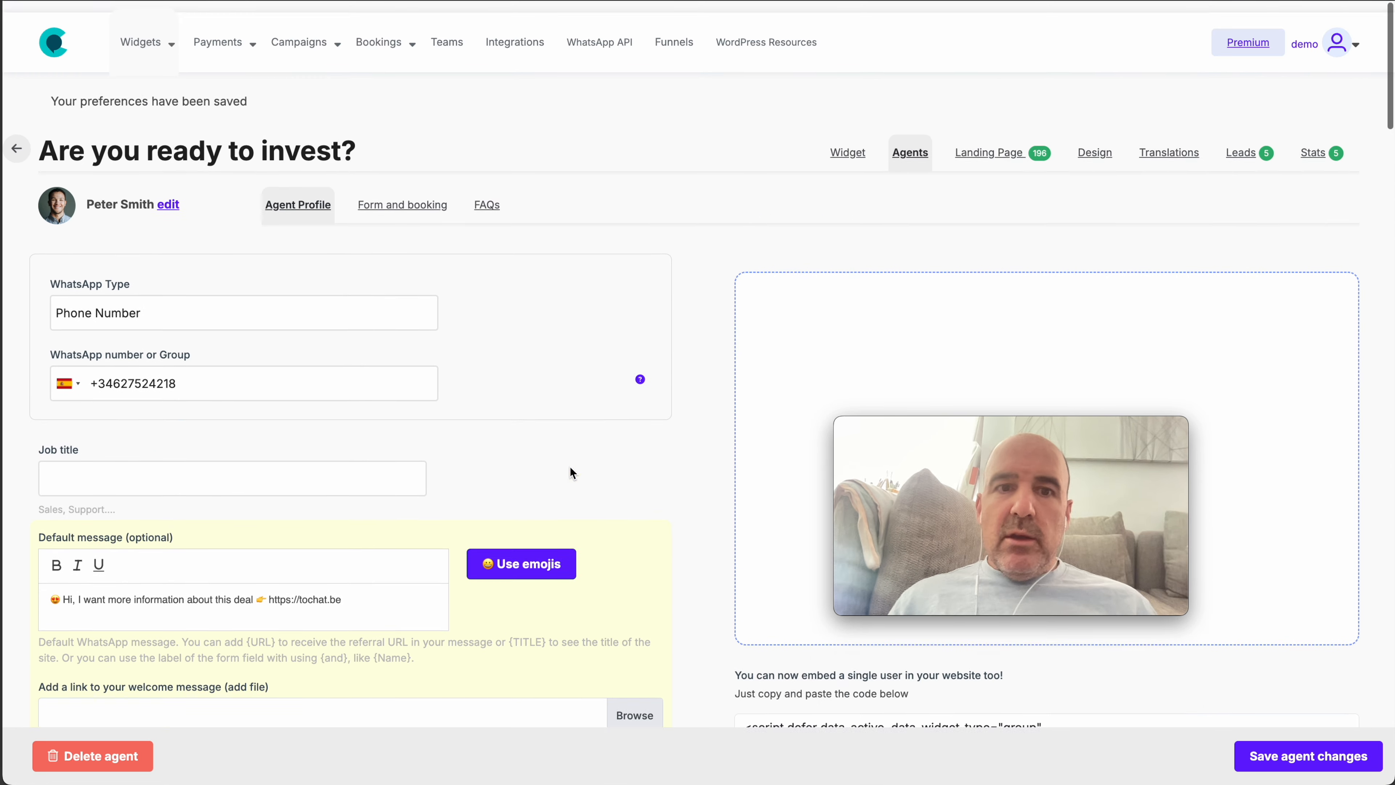
left_click(843, 148)
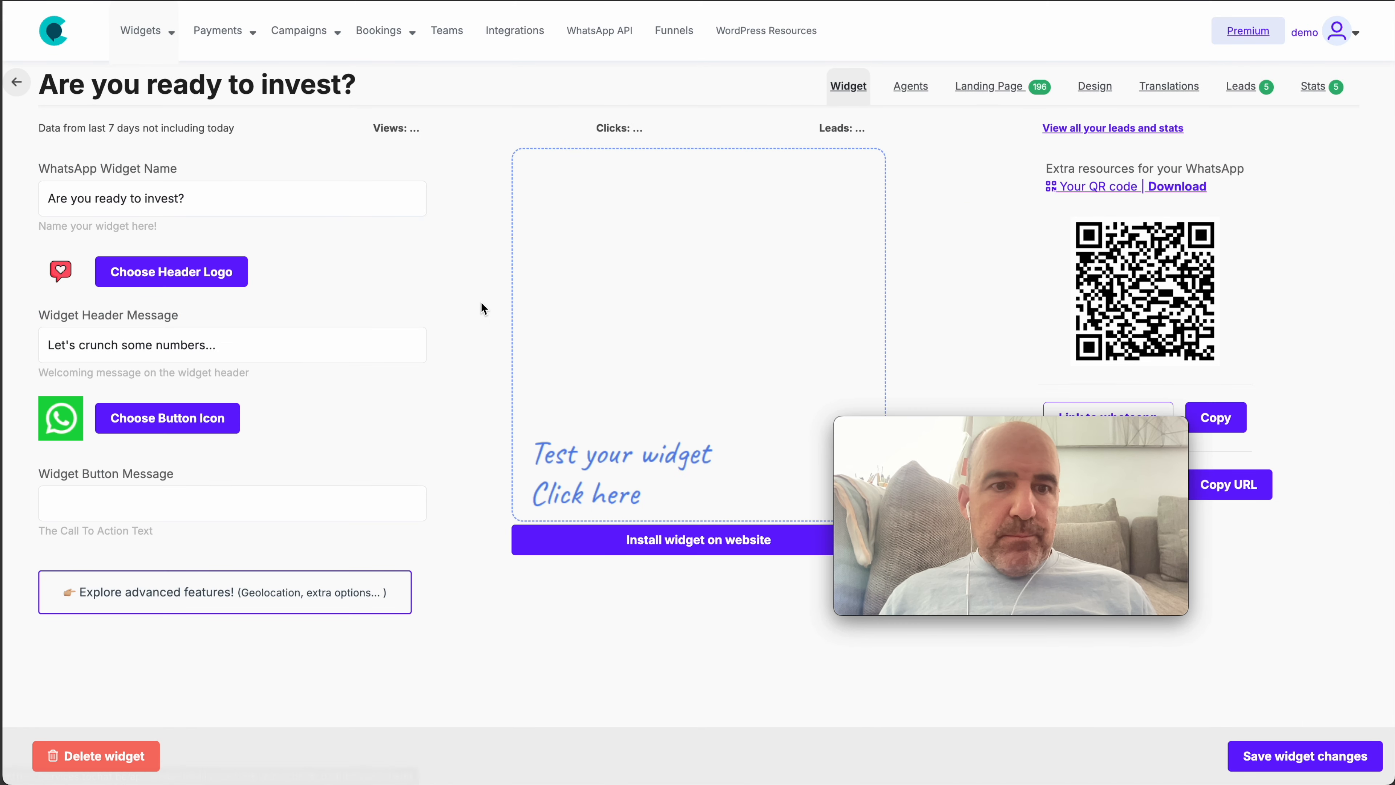
scroll(342, 601, "down", 20)
scroll(342, 602, "down", 5)
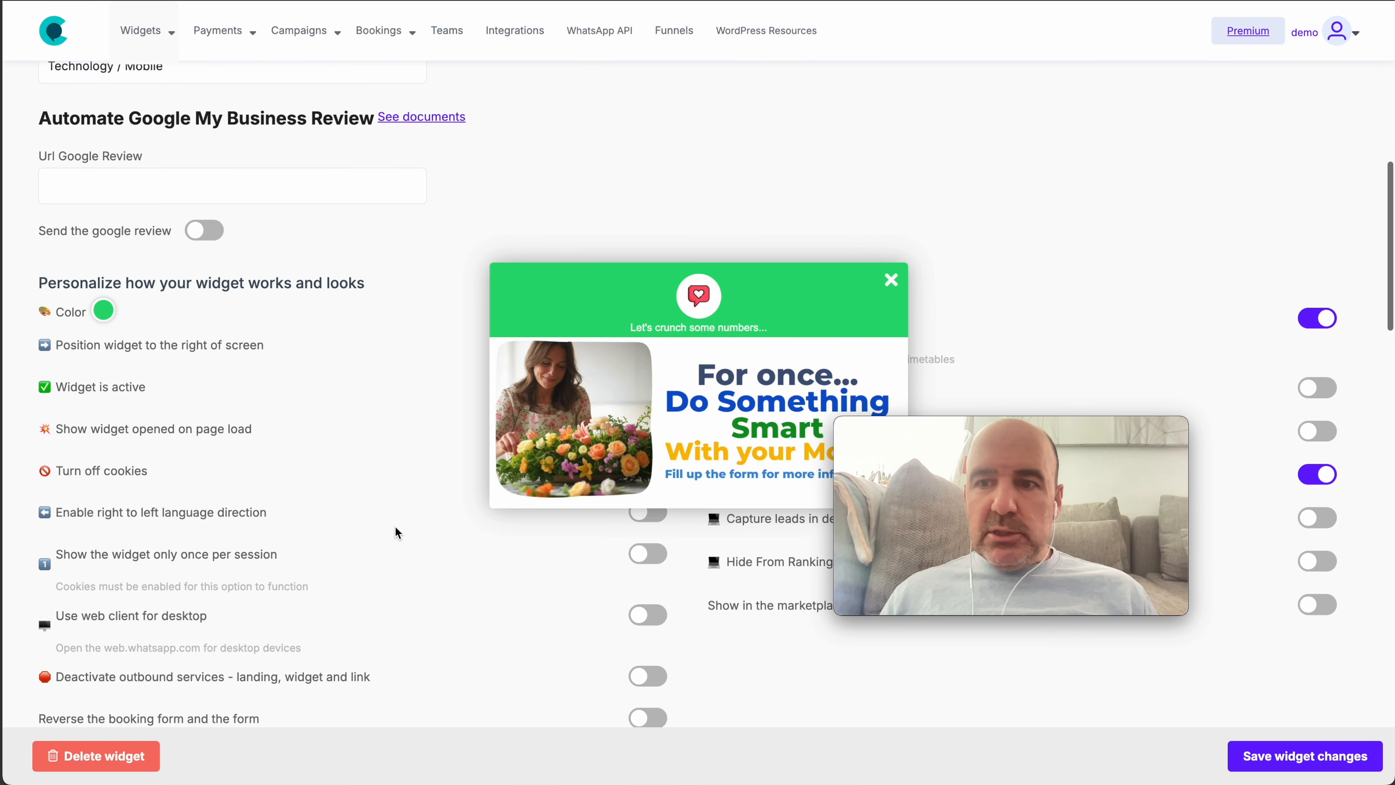
left_click(894, 280)
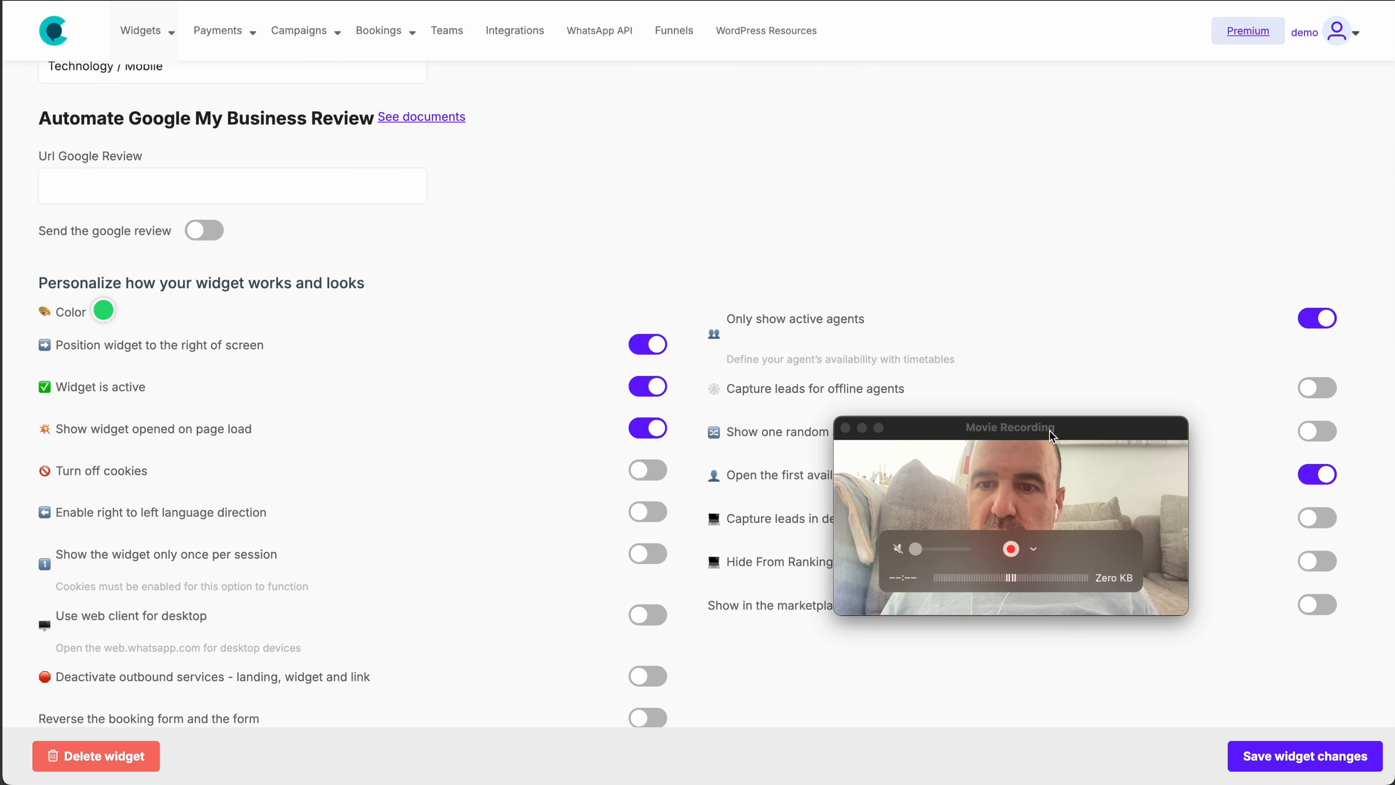
left_click_drag(1011, 428, 312, 422)
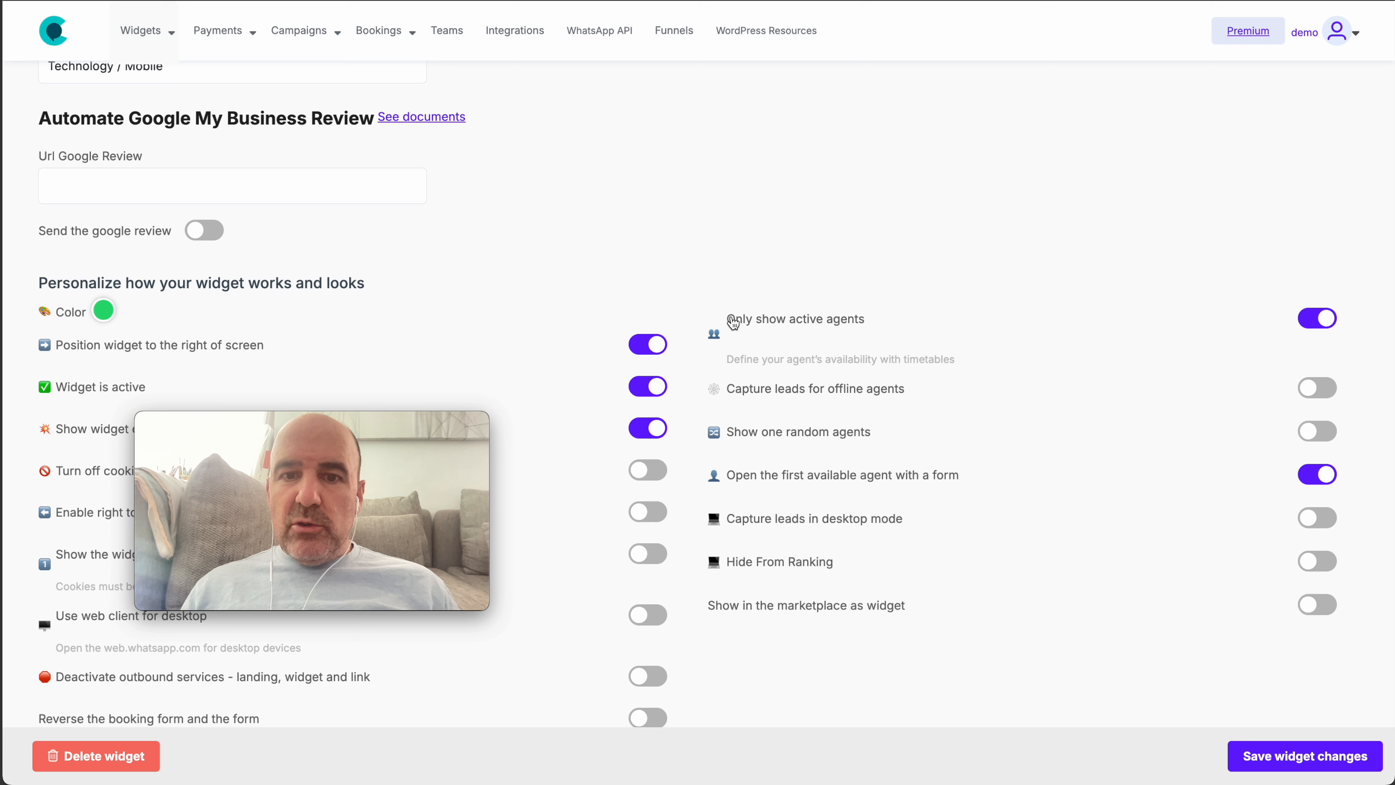
left_click_drag(731, 316, 857, 318)
left_click(1320, 323)
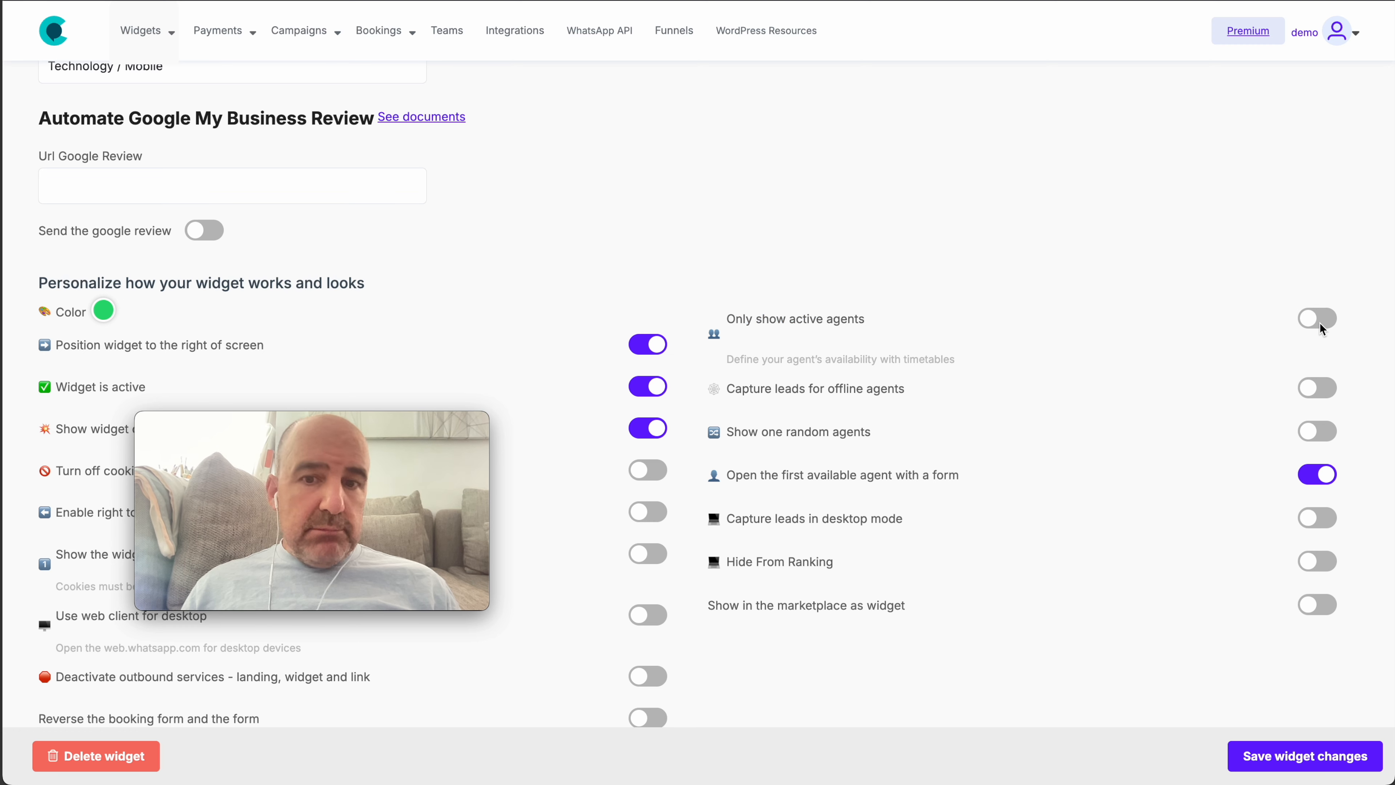
left_click(1242, 756)
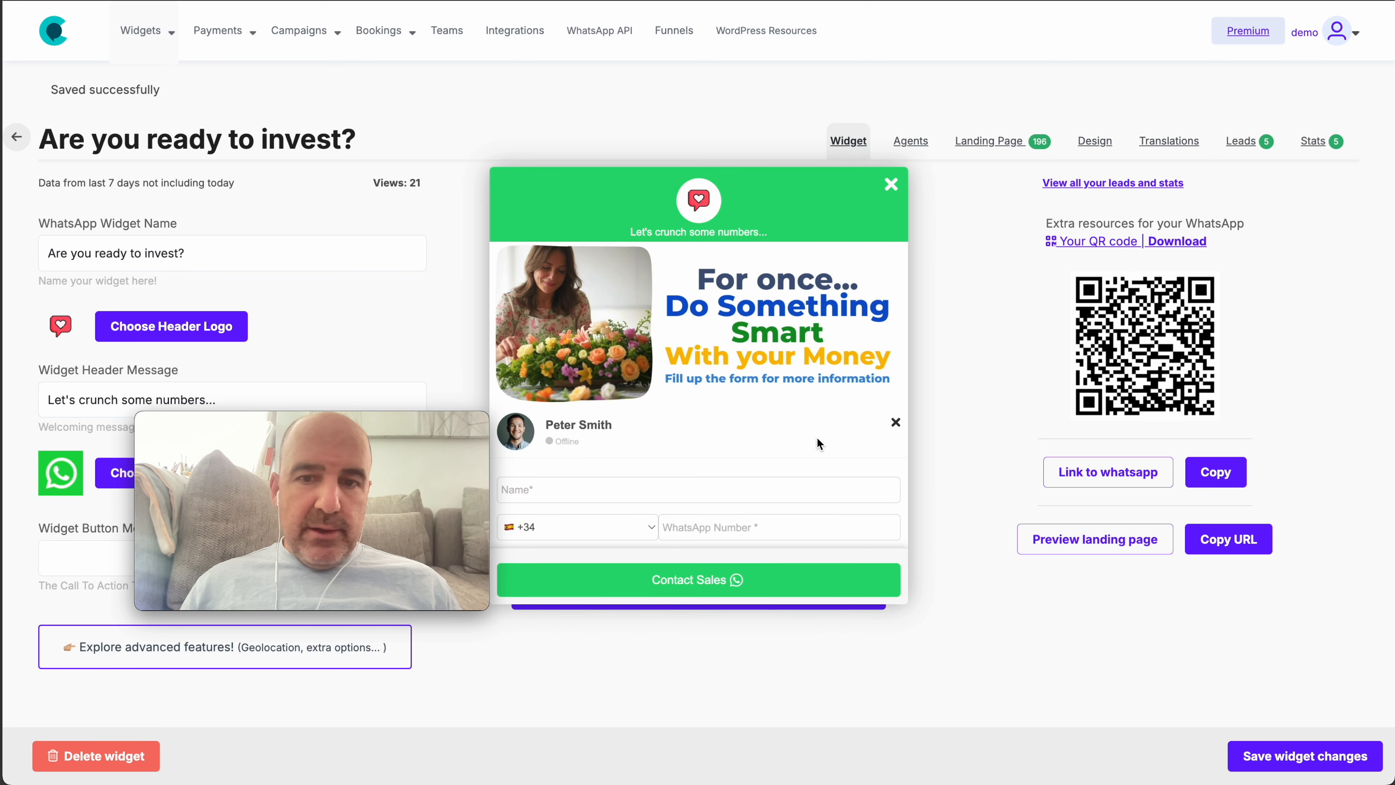
Close the agent's offline contact form and widget preview, then return to the client-questions slide
left_click(895, 422)
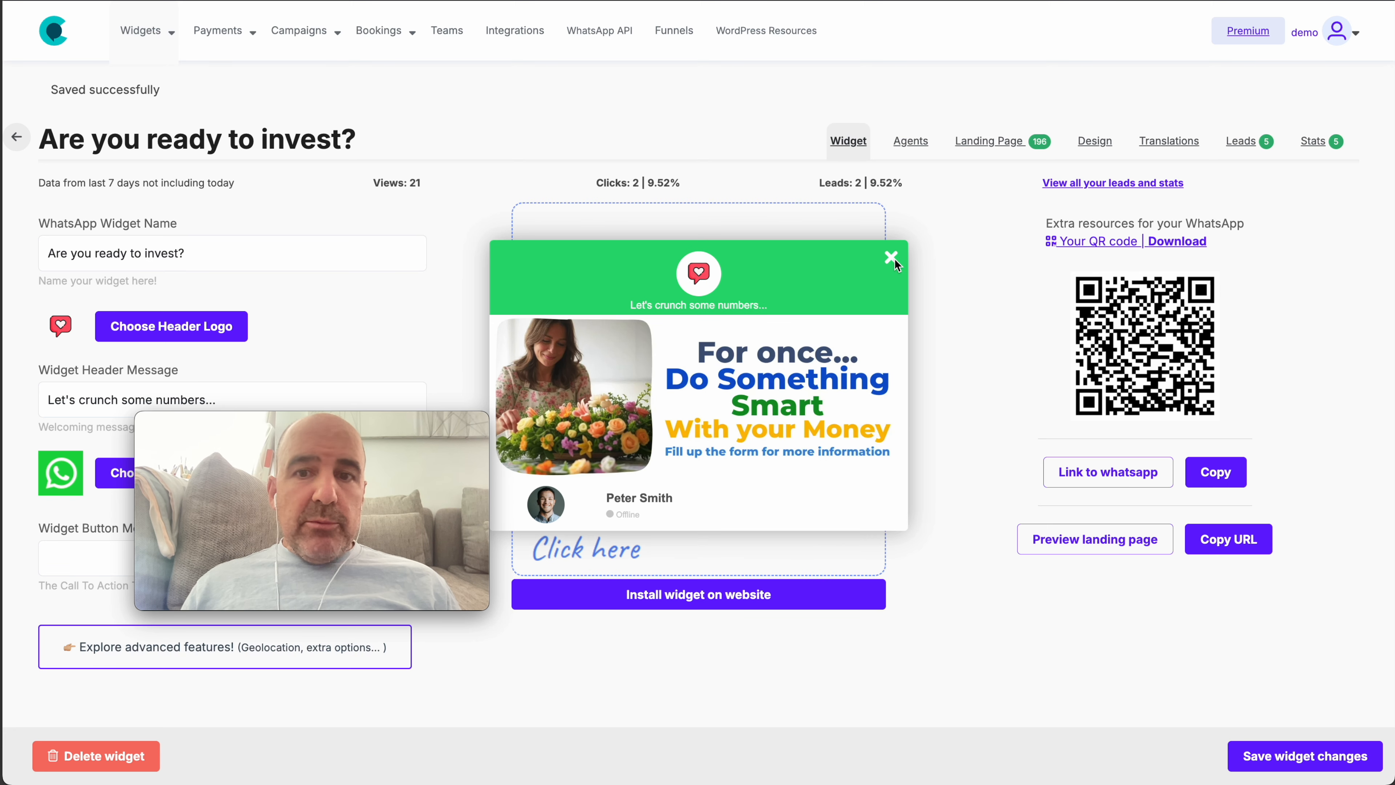
left_click(893, 258)
key("ctrl+Tab")
left_click_drag(306, 410, 185, 509)
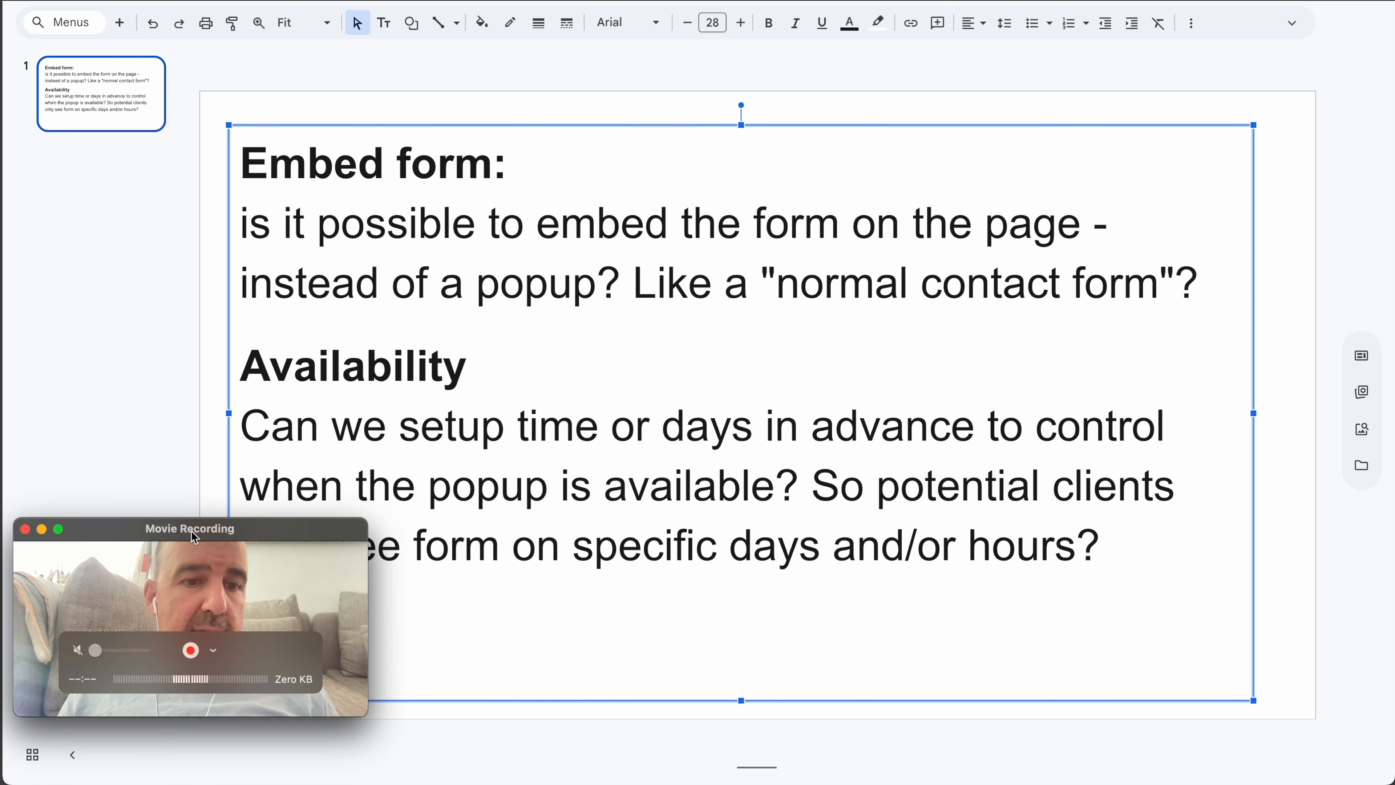
triple_click(441, 235)
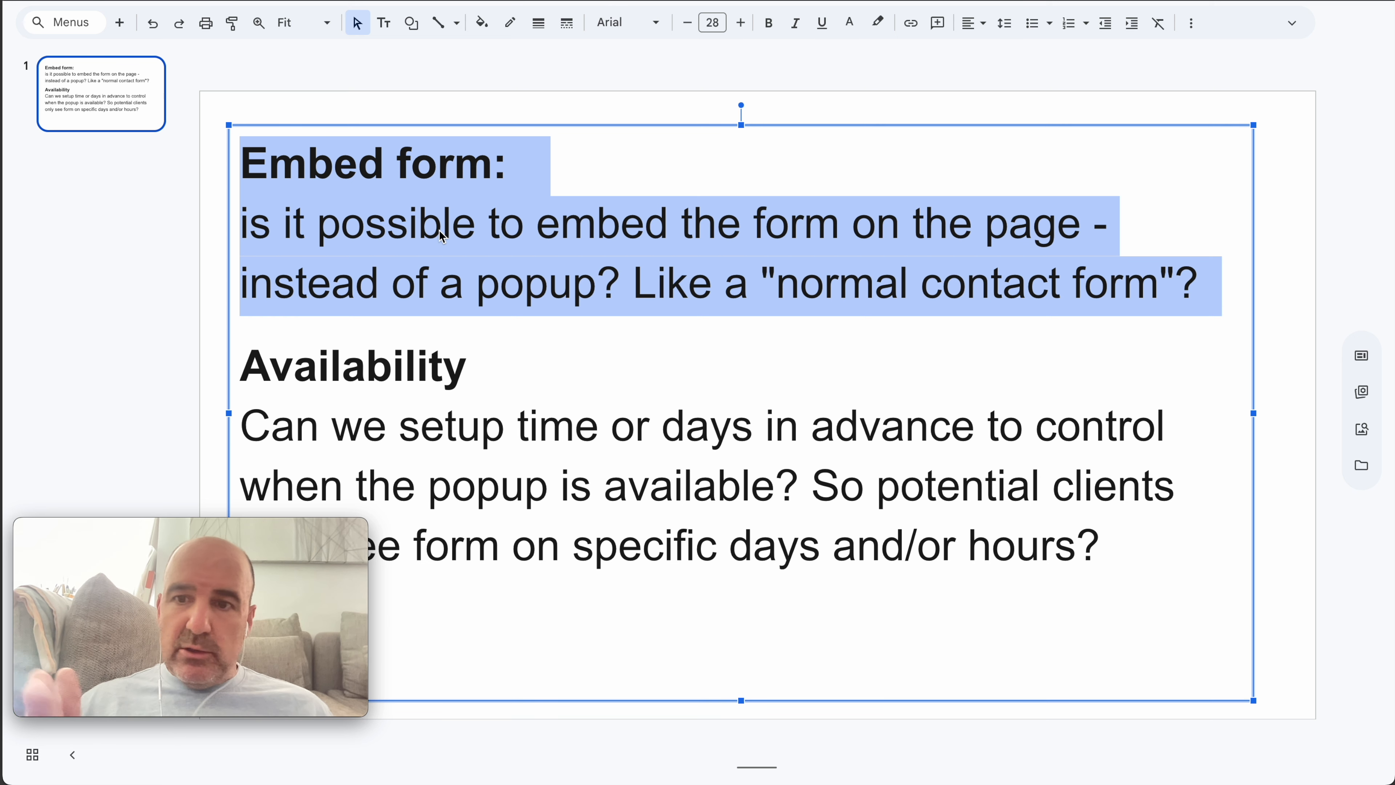
triple_click(795, 483)
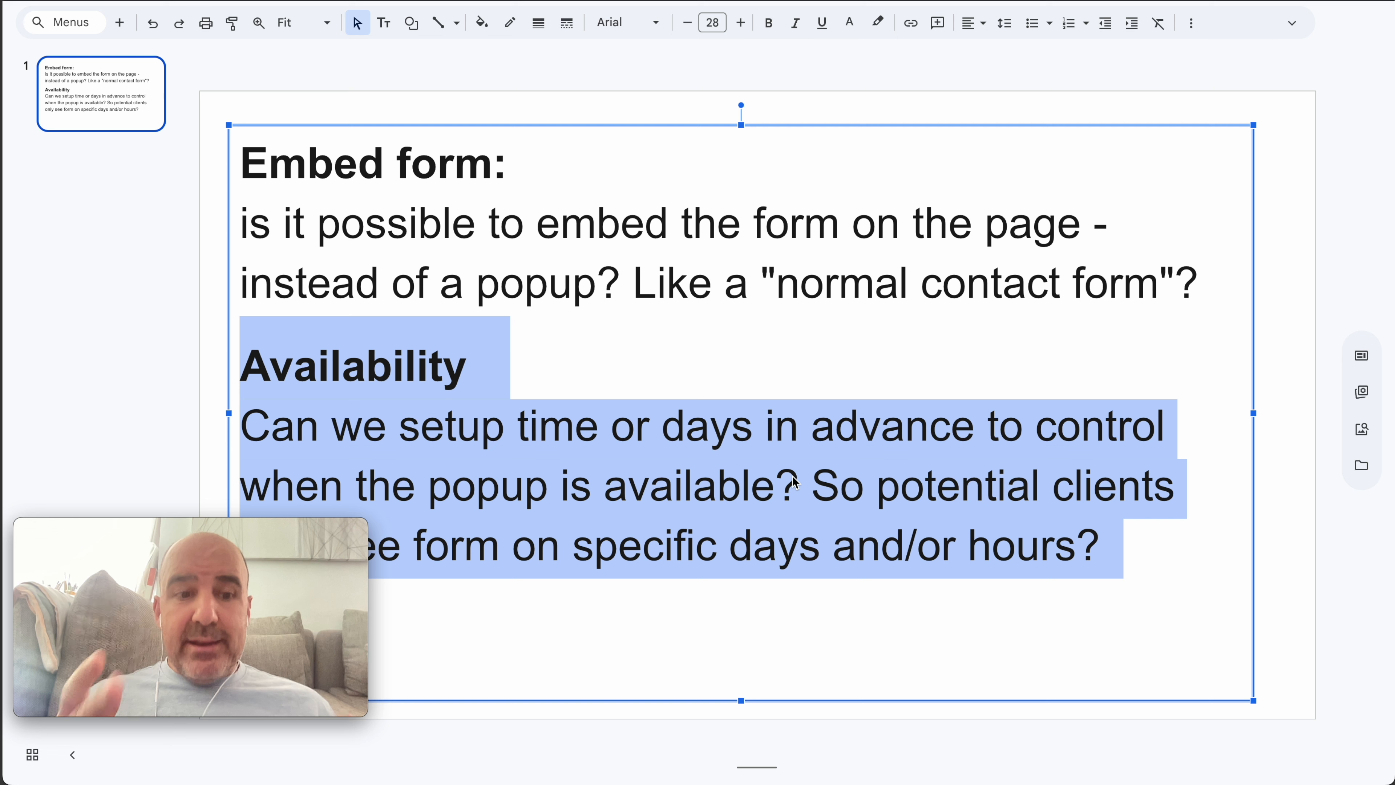
triple_click(612, 267)
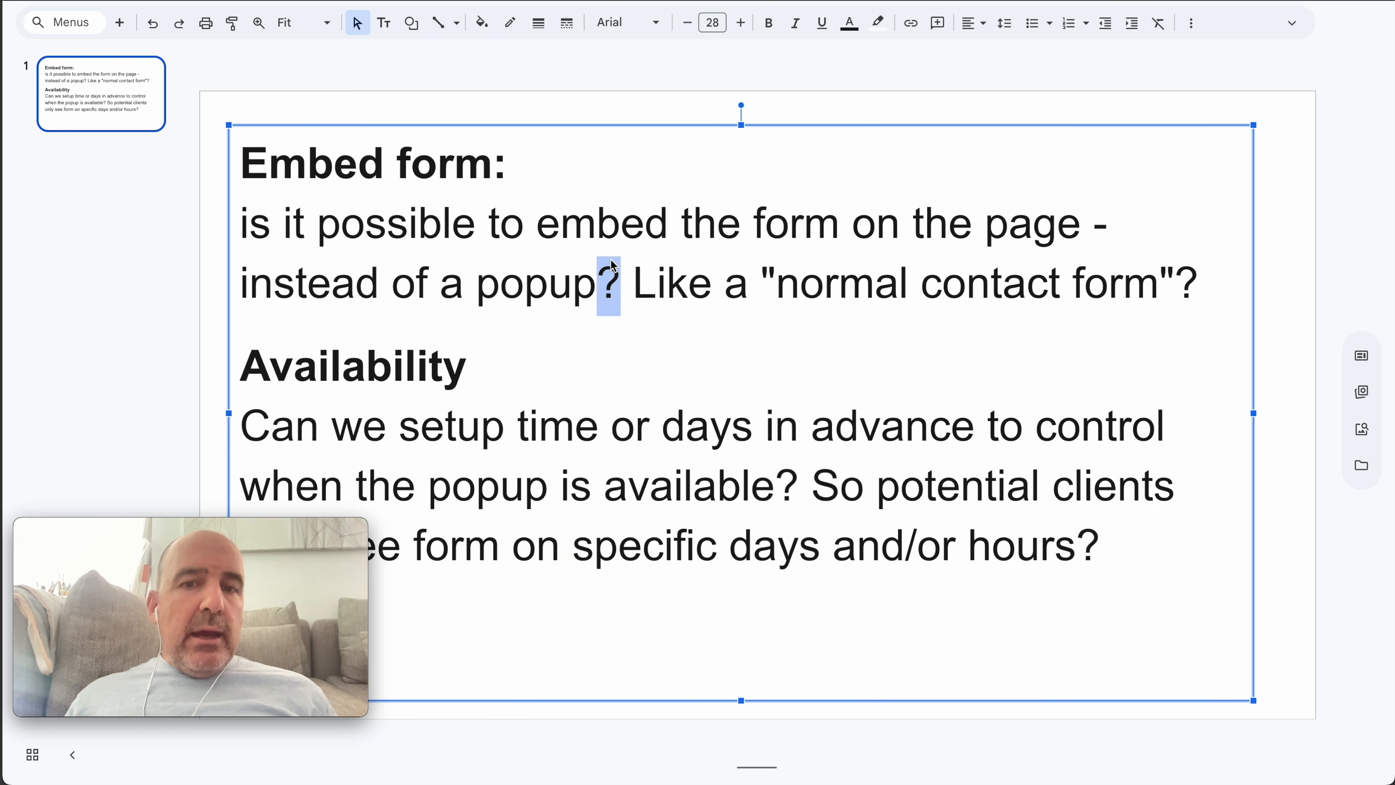
double_click(848, 297)
left_click_drag(849, 296, 1091, 296)
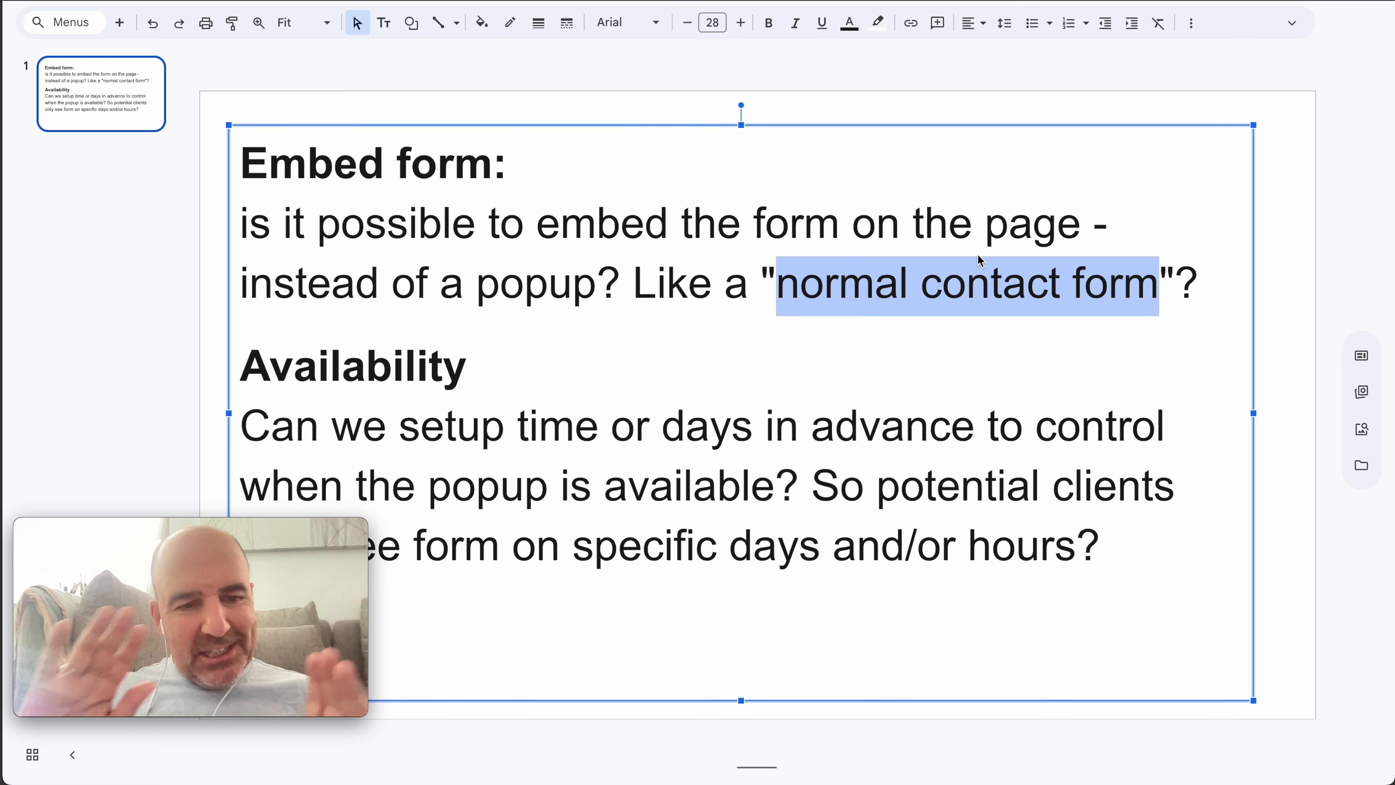
triple_click(622, 243)
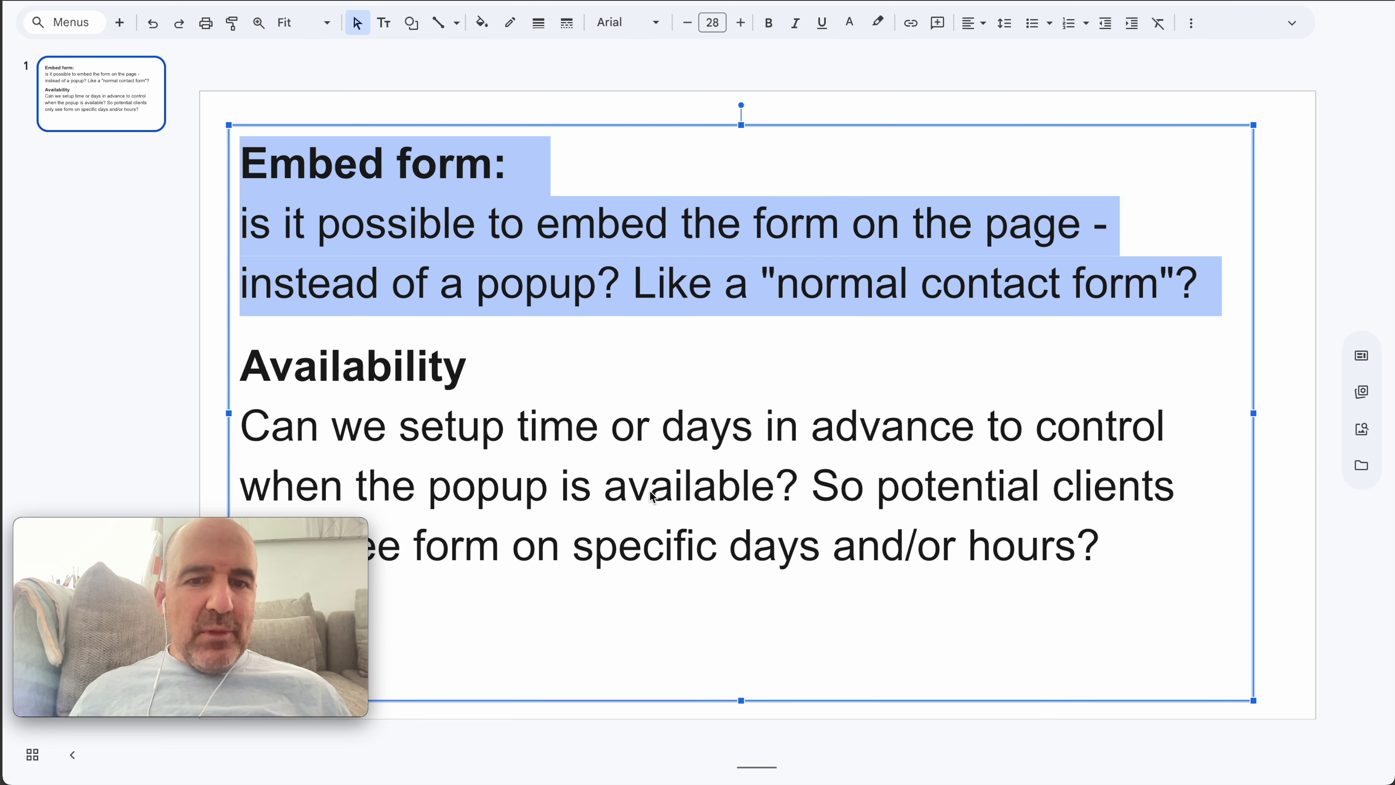
triple_click(657, 495)
left_click(580, 379)
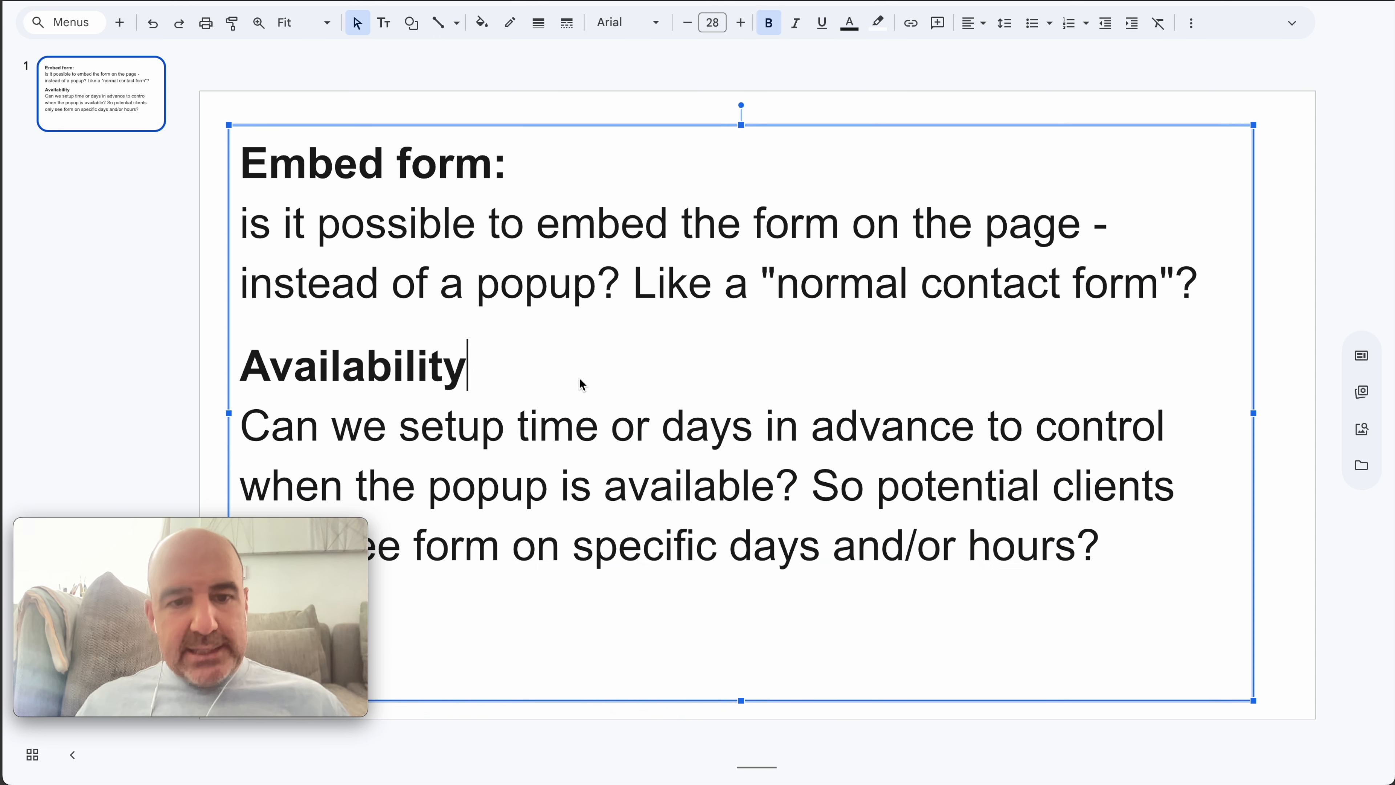
double_click(793, 497)
left_click_drag(793, 498, 859, 555)
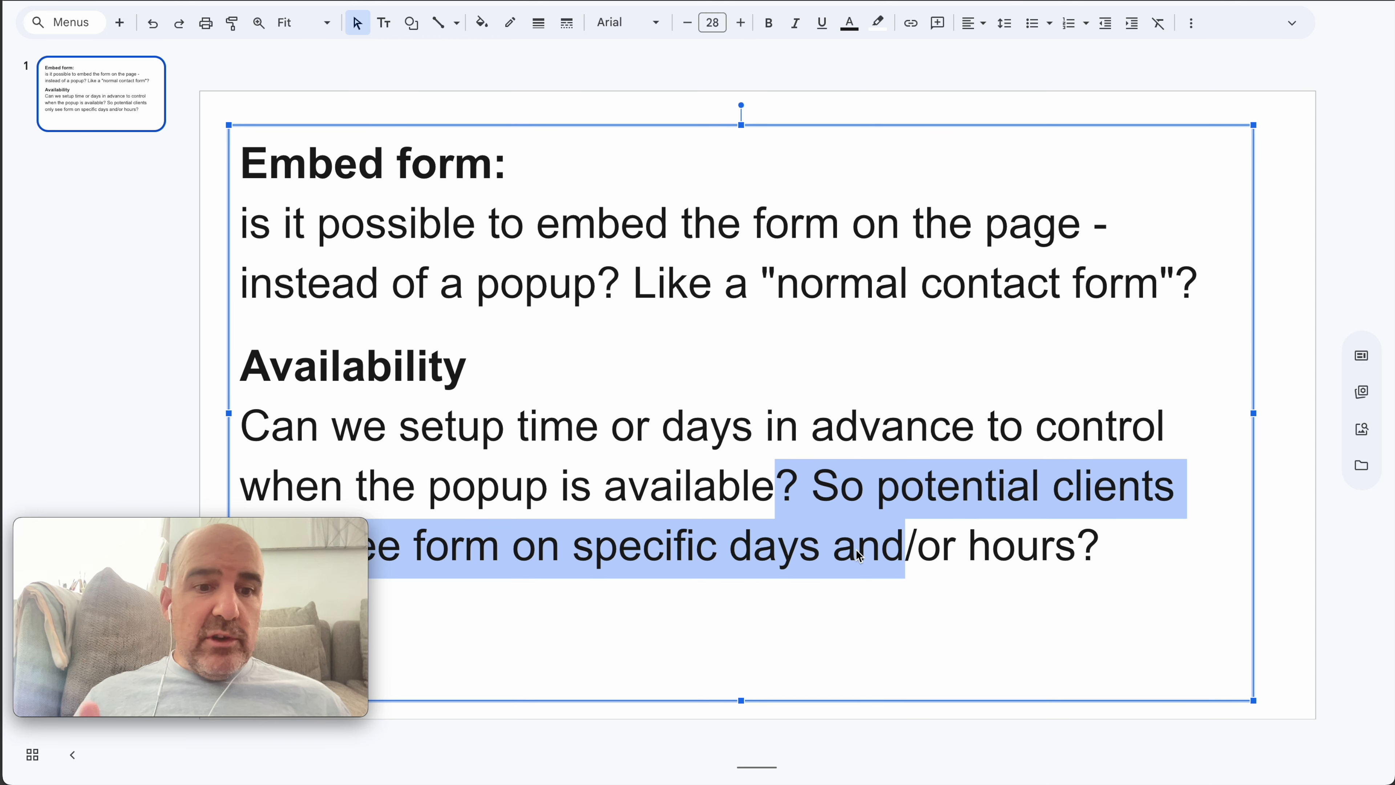